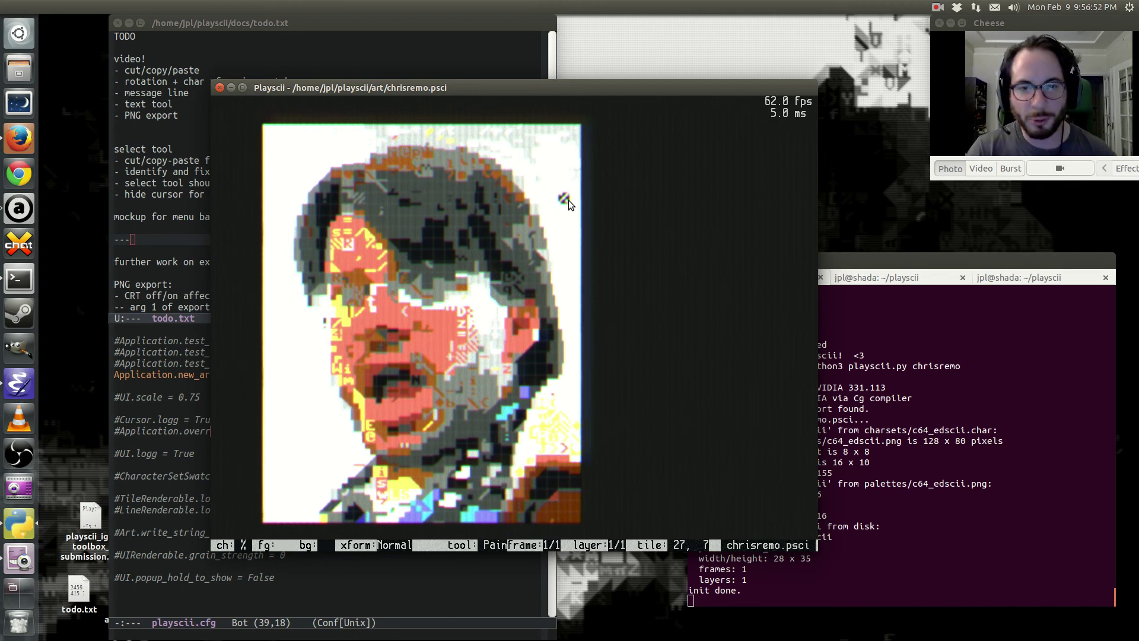
Enlarge the paint brush to three by three tiles and reposition the Playscii window on the desktop.
{"action": "key", "text": "bracketright"}
{"action": "key", "text": "bracketright"}
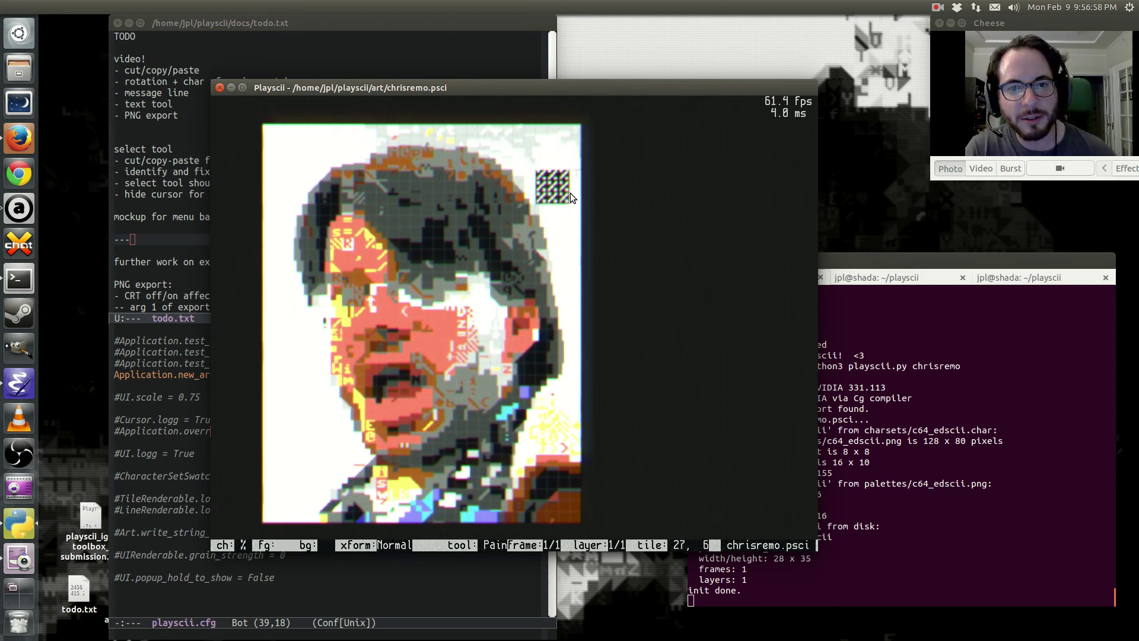
{"action": "key", "text": "Tab"}
{"action": "key", "text": "Tab"}
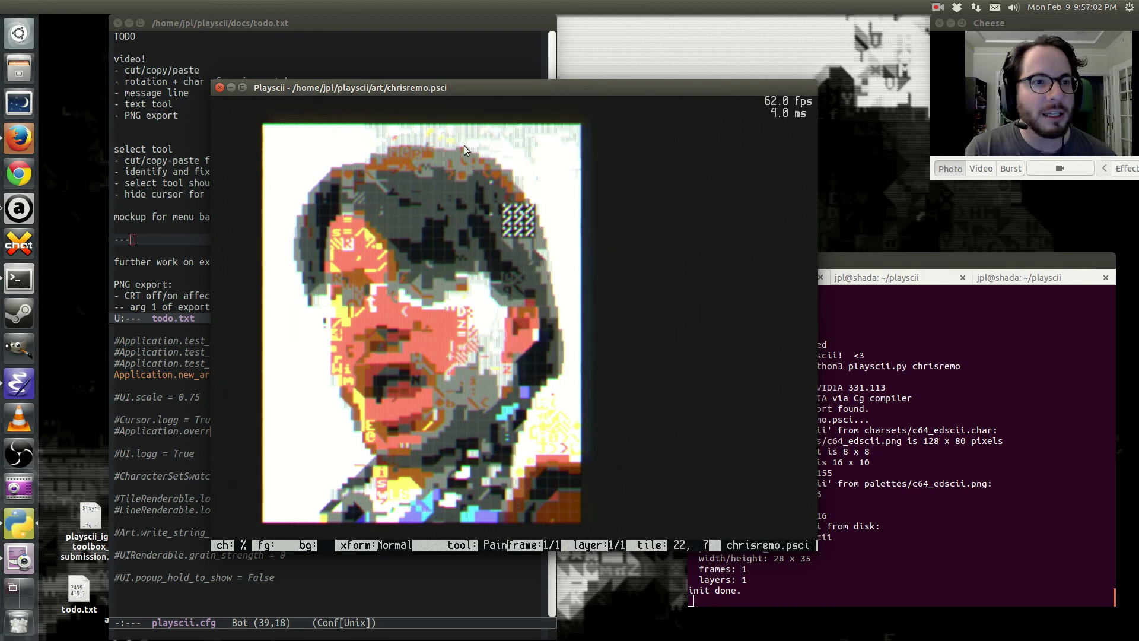
{"action": "left_click_drag", "start_coordinate": [445, 83], "coordinate": [499, 96]}
{"action": "scroll", "coordinate": [525, 260], "scroll_direction": "up", "scroll_amount": 2}
{"action": "scroll", "coordinate": [554, 222], "scroll_direction": "down", "scroll_amount": 2}
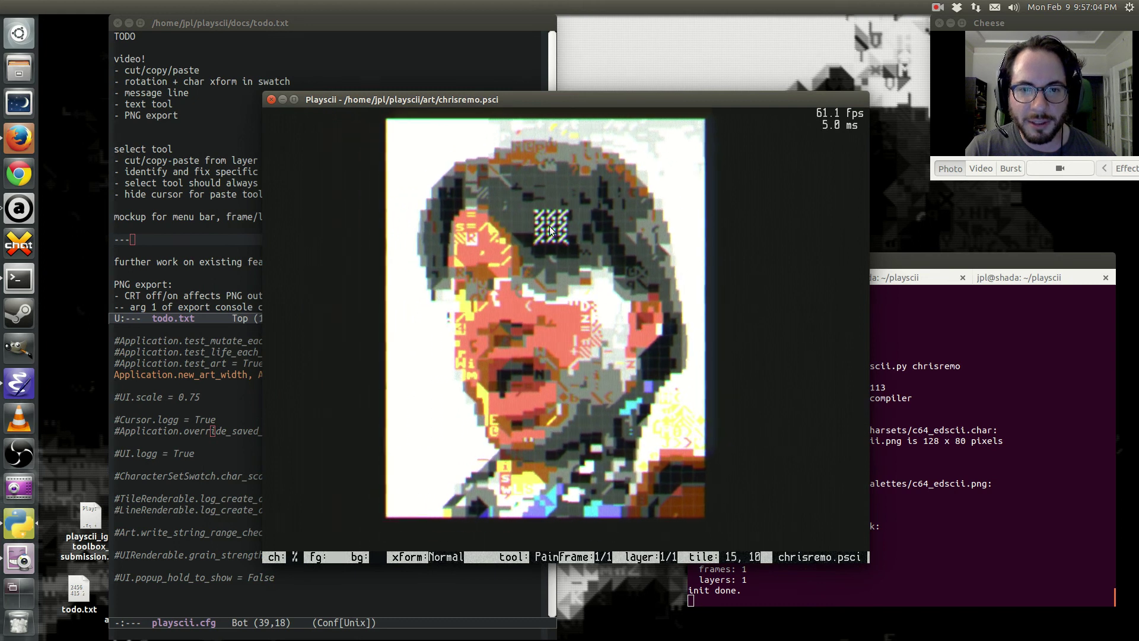
Select the wide band across the portrait's eyes with the Select tool, copy it and paste it over the face.
{"action": "key", "text": "s"}
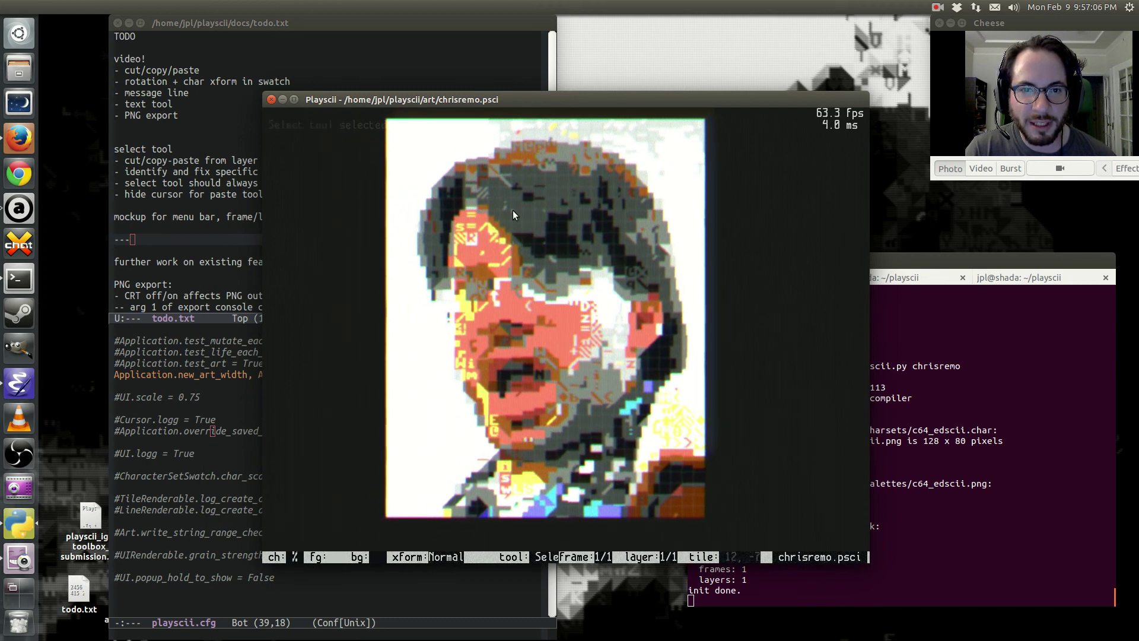
{"action": "left_click_drag", "start_coordinate": [453, 196], "coordinate": [644, 417]}
{"action": "left_click_drag", "start_coordinate": [611, 325], "coordinate": [420, 251]}
{"action": "left_click_drag", "start_coordinate": [650, 346], "coordinate": [680, 357]}
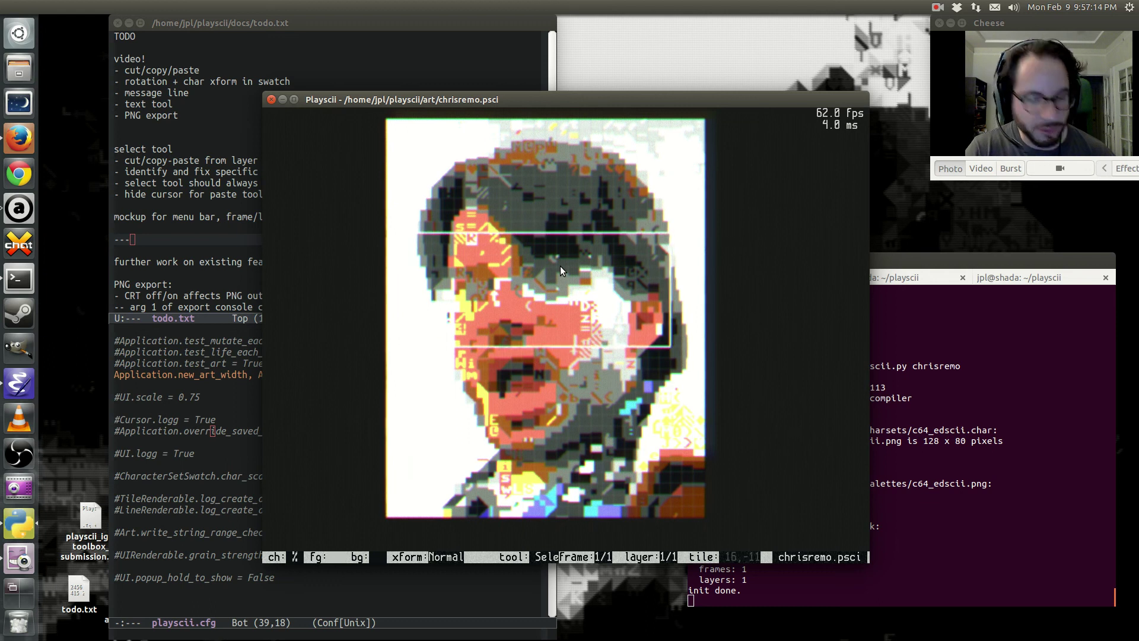
{"action": "key", "text": "ctrl+v"}
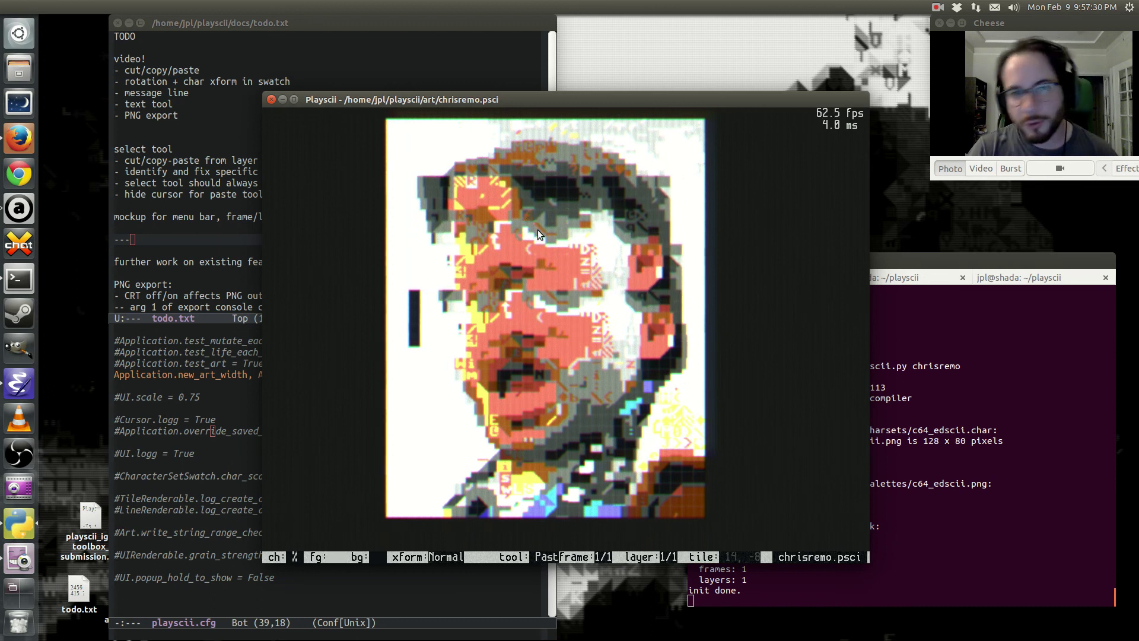
{"action": "left_click", "coordinate": [539, 266]}
Select the large block covering the hair and upper face, copy it and paste copies around the portrait.
{"action": "key", "text": "a"}
{"action": "key", "text": "s"}
{"action": "mouse_move", "coordinate": [467, 199]}
{"action": "left_mouse_down"}
{"action": "mouse_move", "coordinate": [636, 391]}
{"action": "mouse_move", "coordinate": [683, 391]}
{"action": "left_mouse_up"}
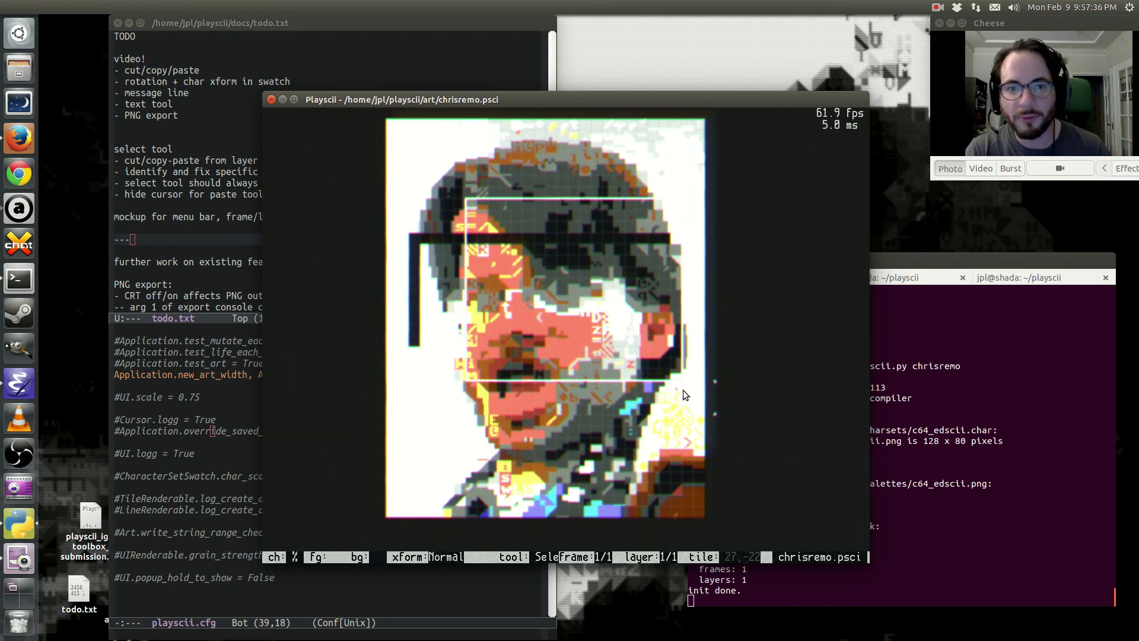
{"action": "key", "text": "ctrl+c"}
{"action": "key", "text": "ctrl+v"}
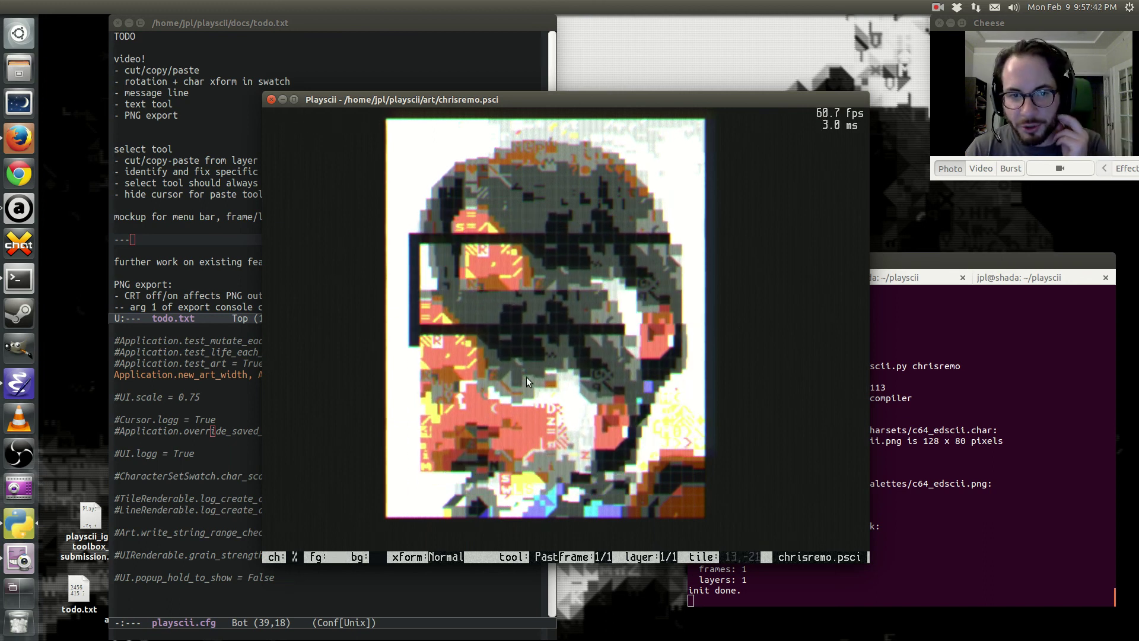
{"action": "left_click", "coordinate": [509, 398]}
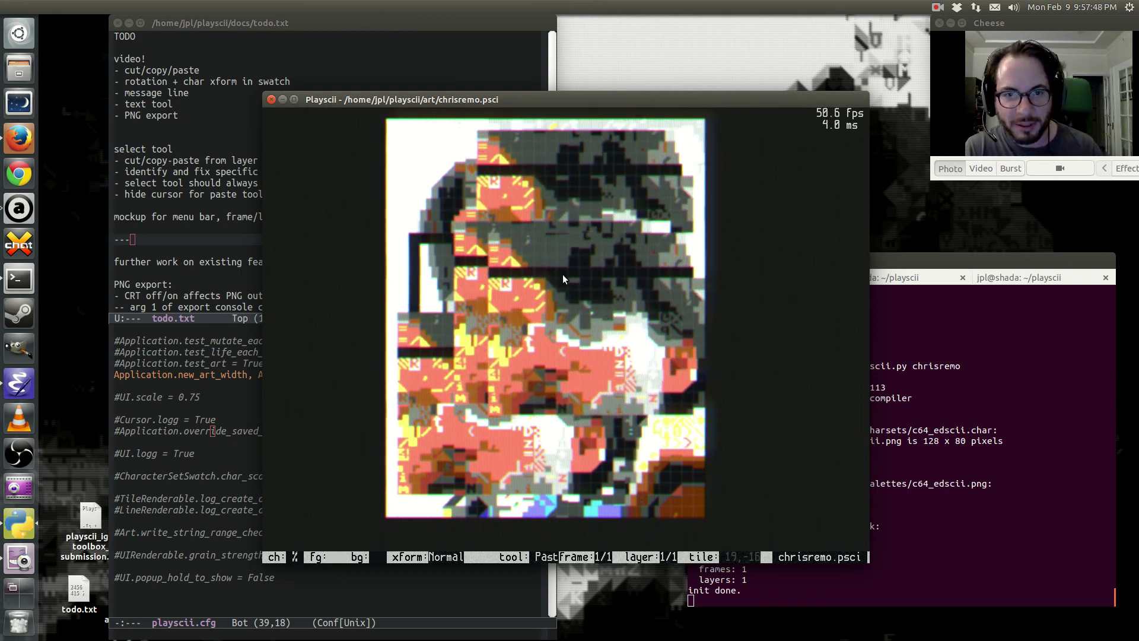
Select a smaller block at the portrait's centre-left, copy it and paste copies, including one near the lower-right corner of the artwork.
{"action": "key", "text": "s"}
{"action": "left_click_drag", "start_coordinate": [441, 221], "coordinate": [567, 323]}
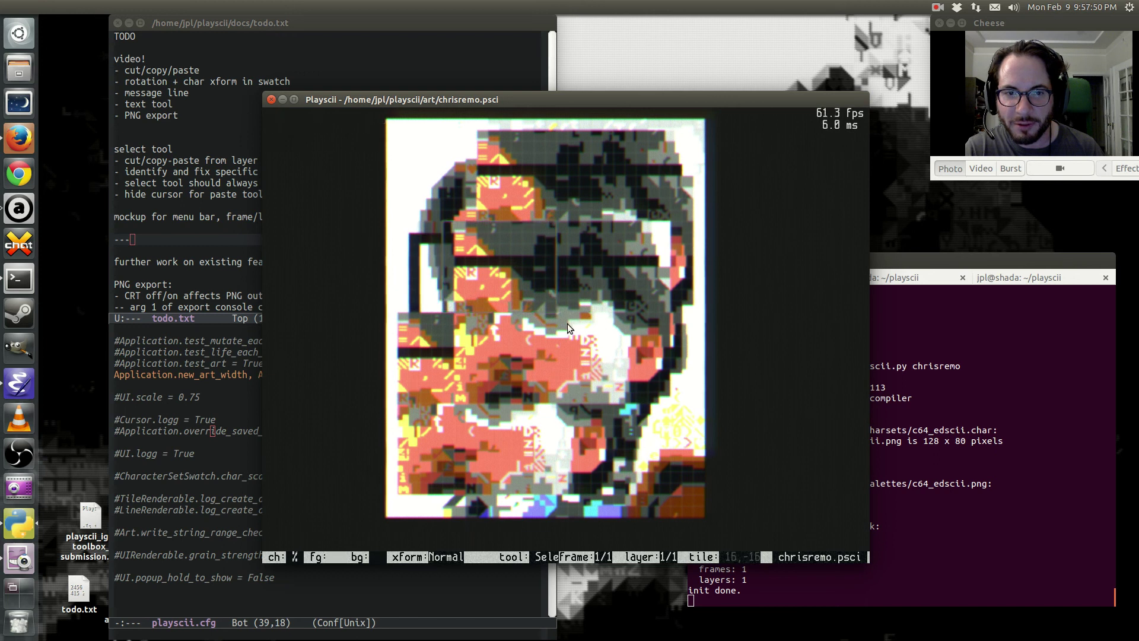
{"action": "key", "text": "ctrl+c"}
{"action": "key", "text": "ctrl+v"}
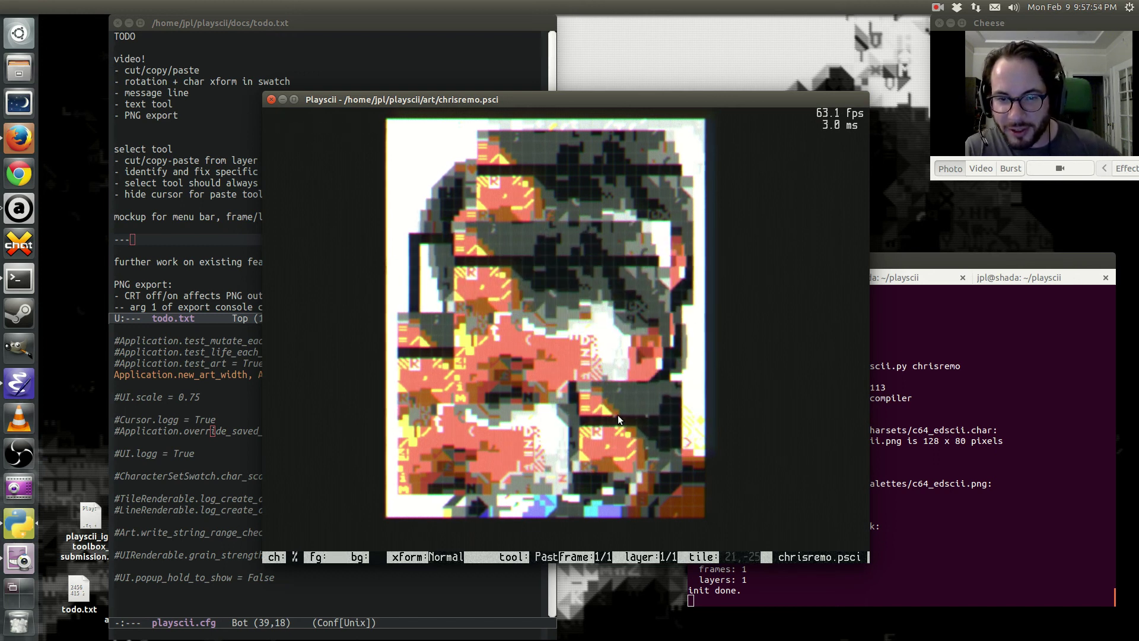
{"action": "left_click", "coordinate": [618, 415]}
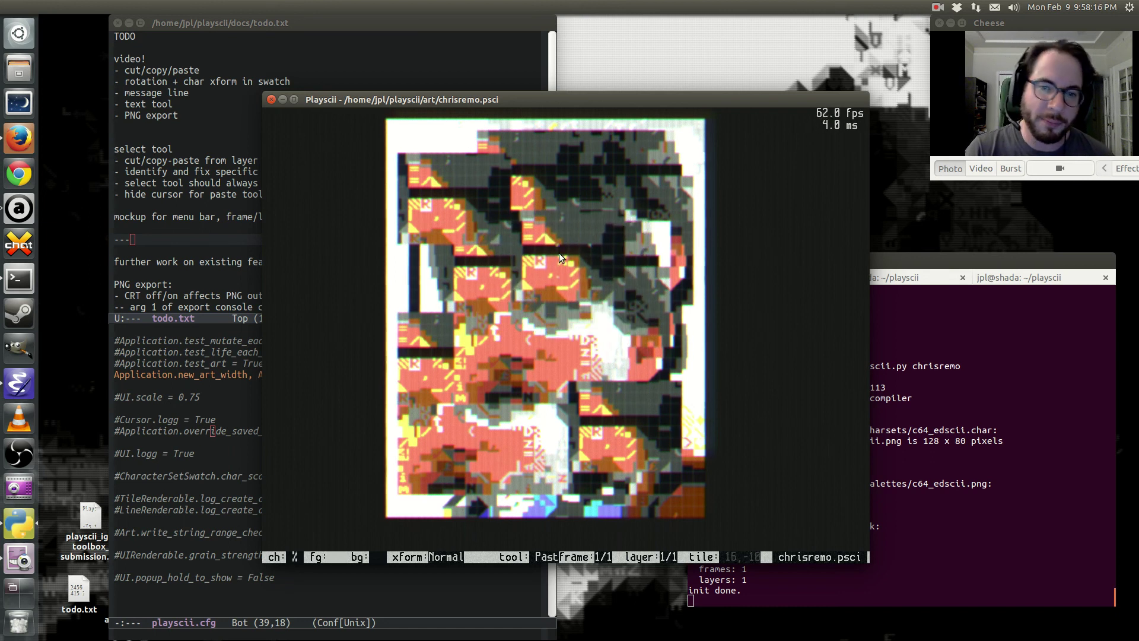
Select the Paint tool and load the artwork bio1.ed with the console's open command.
{"action": "key", "text": "a"}
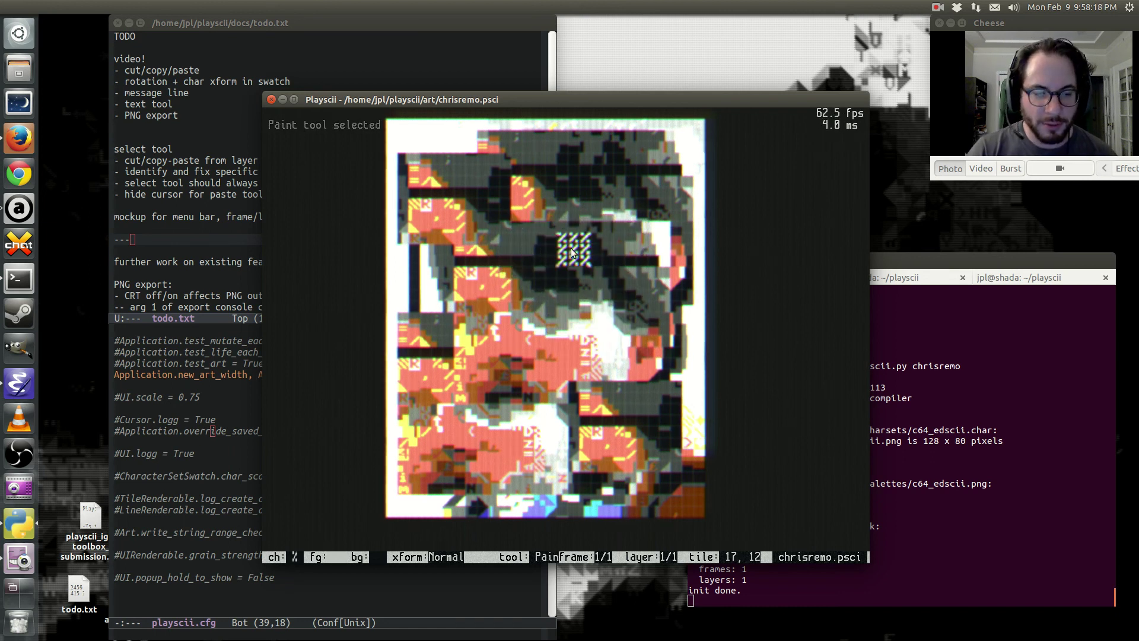
{"action": "key", "text": "grave"}
{"action": "type", "text": "open bio1.ed"}
{"action": "key", "text": "Return"}
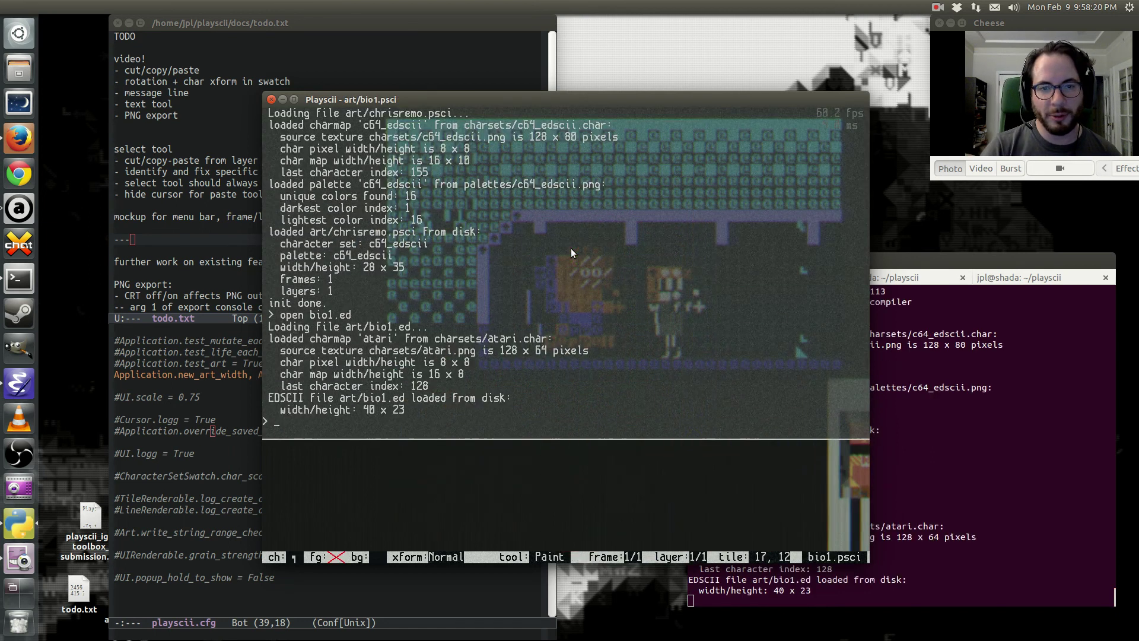
{"action": "key", "text": "grave"}
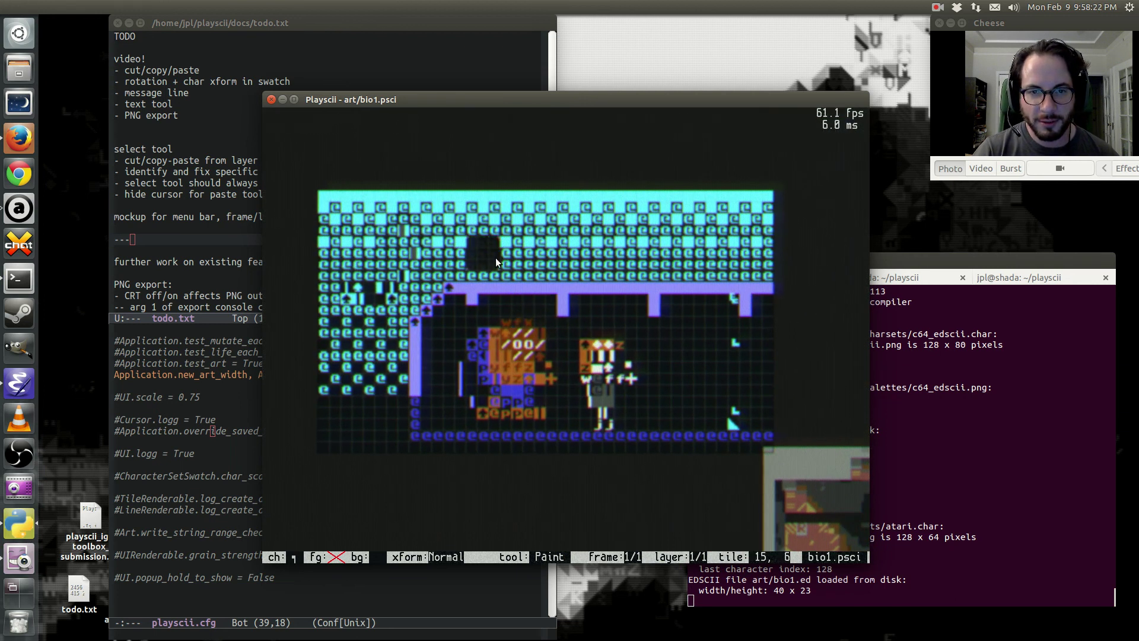
Select the room area around the two characters in the bio1 artwork, copy it and try to paste it.
{"action": "key", "text": "s"}
{"action": "left_click_drag", "start_coordinate": [587, 368], "coordinate": [661, 410]}
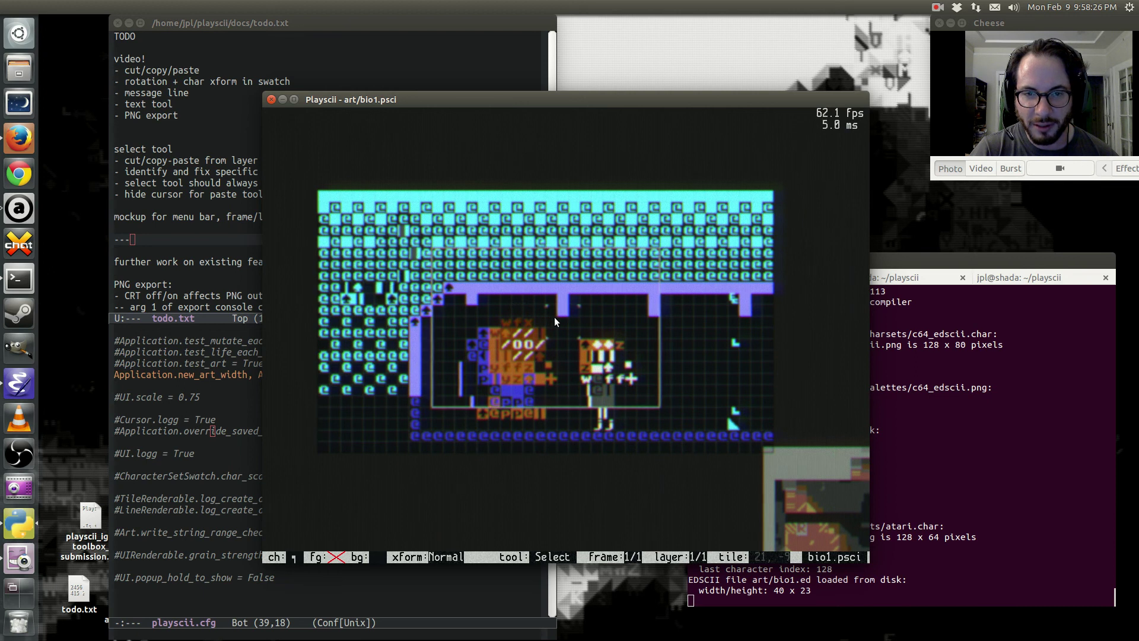
{"action": "key", "text": "Down"}
{"action": "key", "text": "Right"}
{"action": "scroll", "coordinate": [502, 239], "scroll_direction": "up", "scroll_amount": 2}
{"action": "key", "text": "ctrl+c"}
{"action": "key", "text": "ctrl+v"}
{"action": "key", "text": "ctrl+Page_Down"}
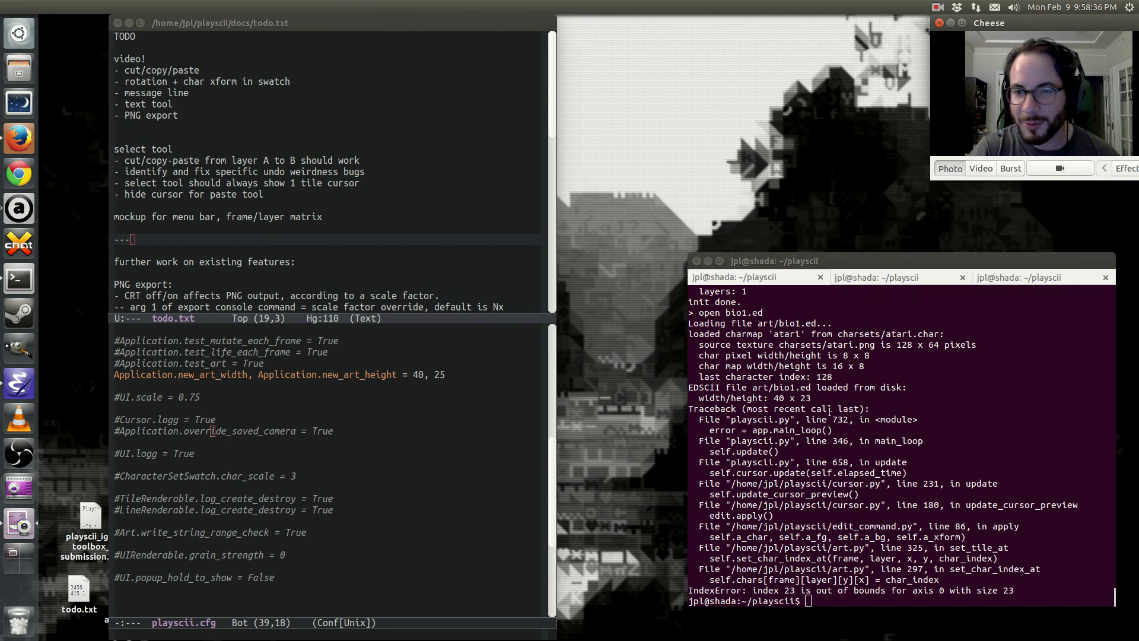
Switch to the terminal and run python3 playscii.py chrisremo to reopen the portrait in Playscii.
{"action": "left_click", "coordinate": [829, 409]}
{"action": "key", "text": "Up"}
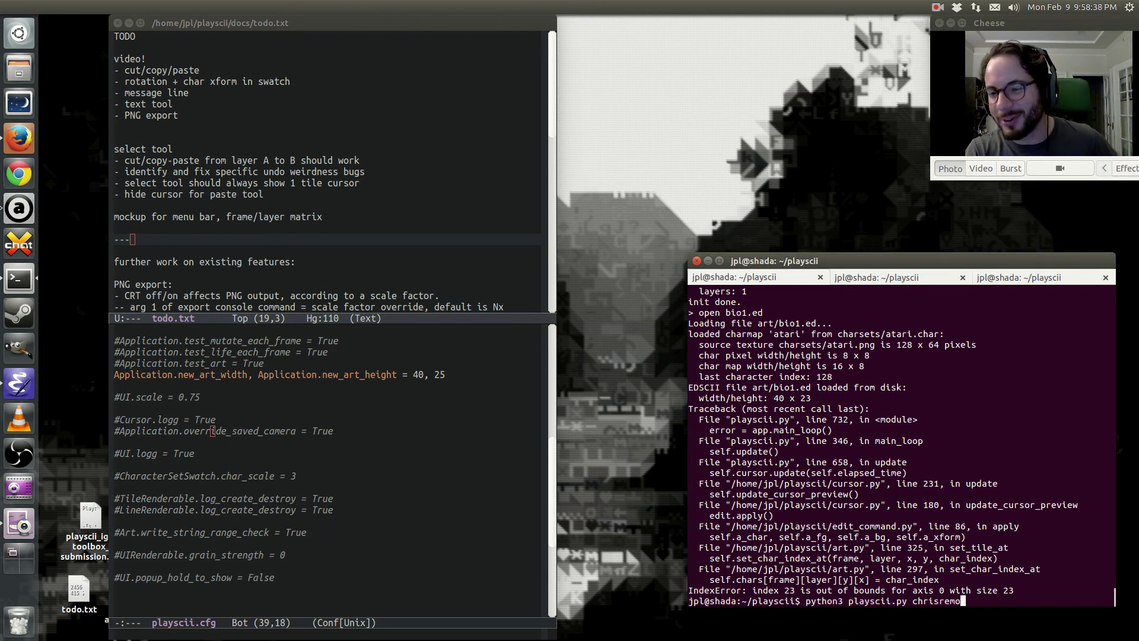
{"action": "key", "text": "Return"}
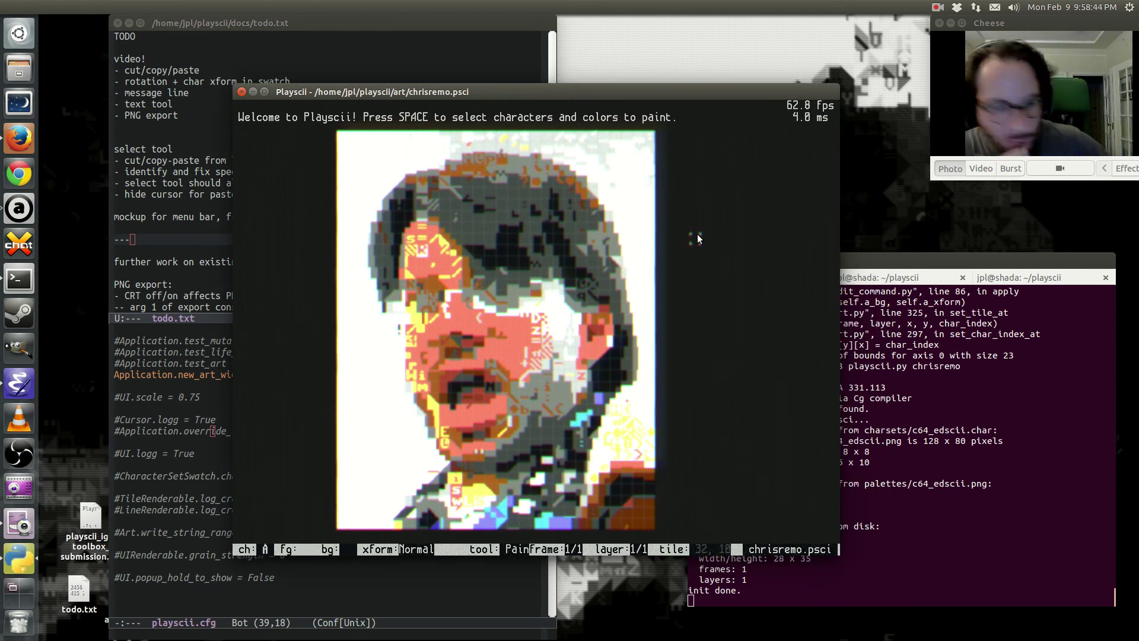
Select the block over the portrait's forehead and eyes, copy it and paste it inside the selection.
{"action": "key", "text": "s"}
{"action": "left_click_drag", "start_coordinate": [451, 223], "coordinate": [590, 307]}
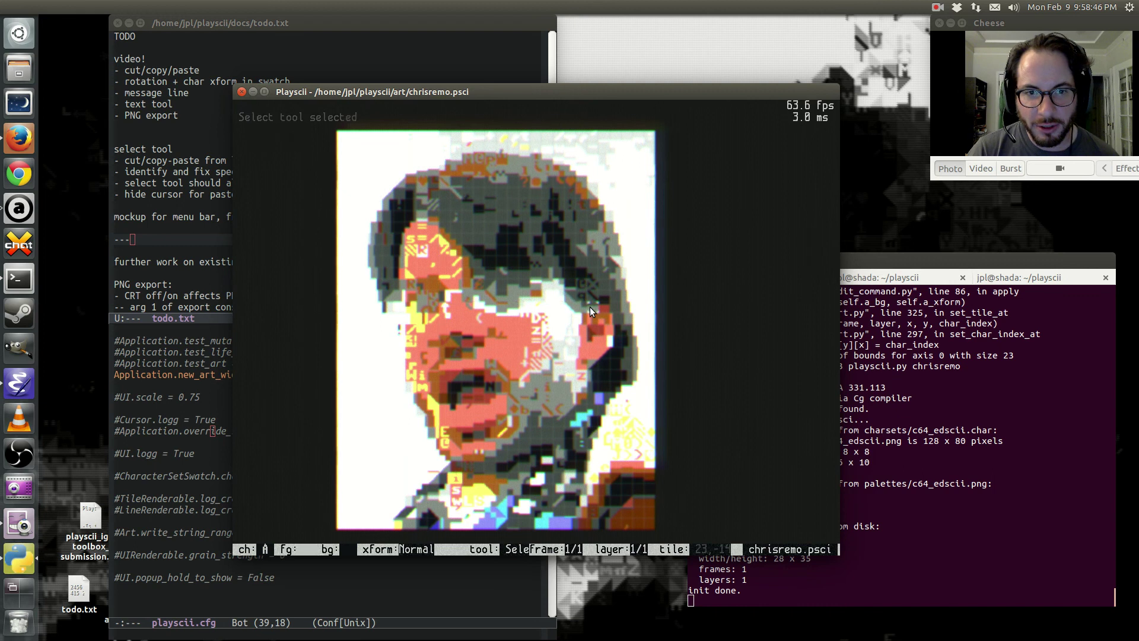
{"action": "left_click_drag", "start_coordinate": [433, 205], "coordinate": [590, 337]}
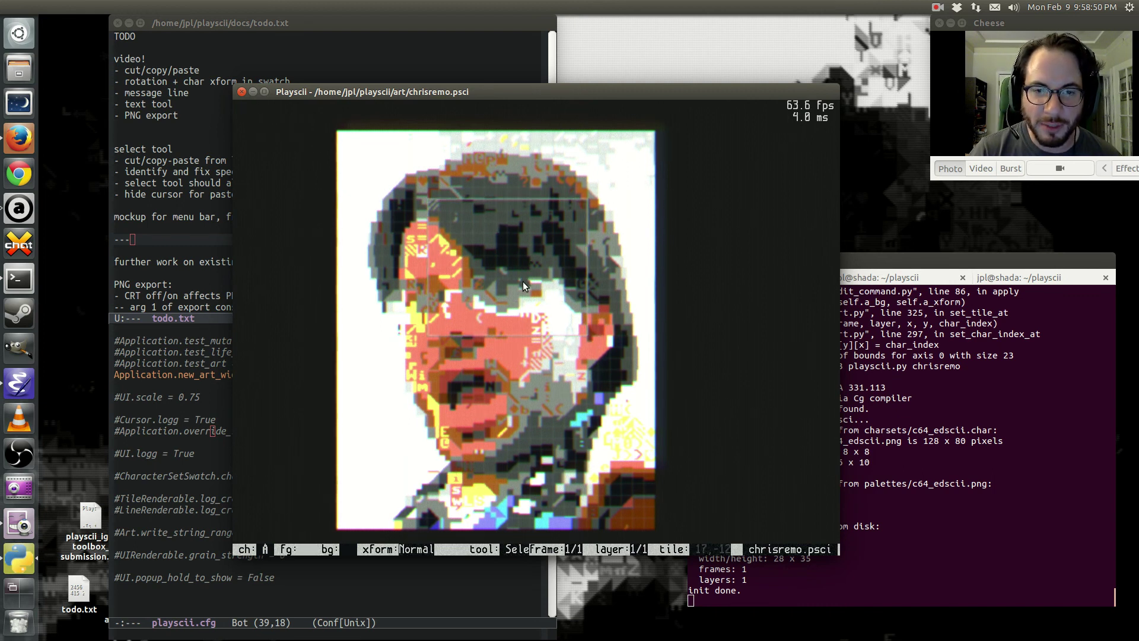
{"action": "key", "text": "ctrl+c"}
{"action": "key", "text": "ctrl+v"}
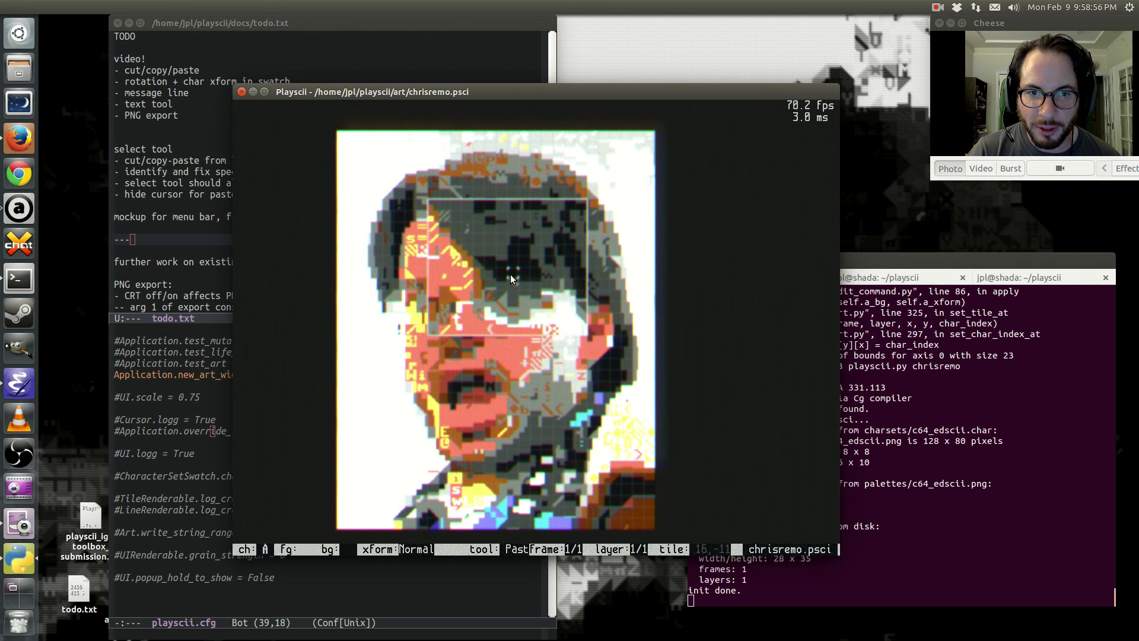
Pick up a tile from the hair with the Paint tool and paint it across the selected block.
{"action": "key", "text": "a"}
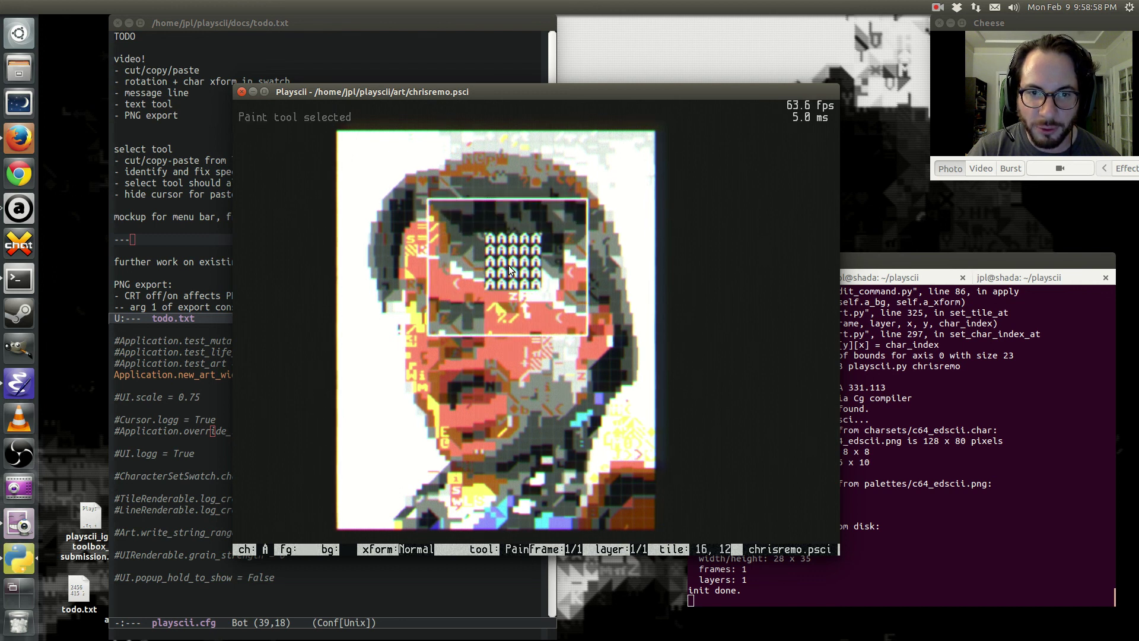
{"action": "right_click", "coordinate": [479, 240]}
{"action": "mouse_move", "coordinate": [479, 239]}
{"action": "left_mouse_down"}
{"action": "mouse_move", "coordinate": [546, 303]}
{"action": "mouse_move", "coordinate": [533, 246]}
{"action": "mouse_move", "coordinate": [509, 313]}
{"action": "mouse_move", "coordinate": [619, 190]}
{"action": "left_mouse_up"}
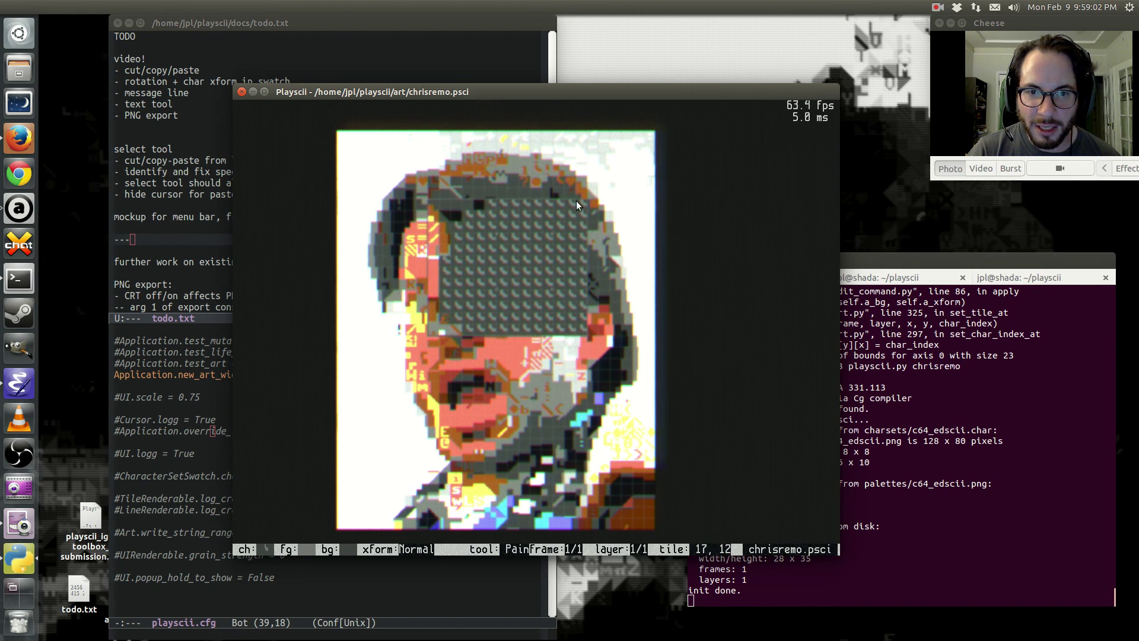
Undo the fill of the selected block and paint the picked tile freely over the hair and forehead.
{"action": "key", "text": "ctrl+z"}
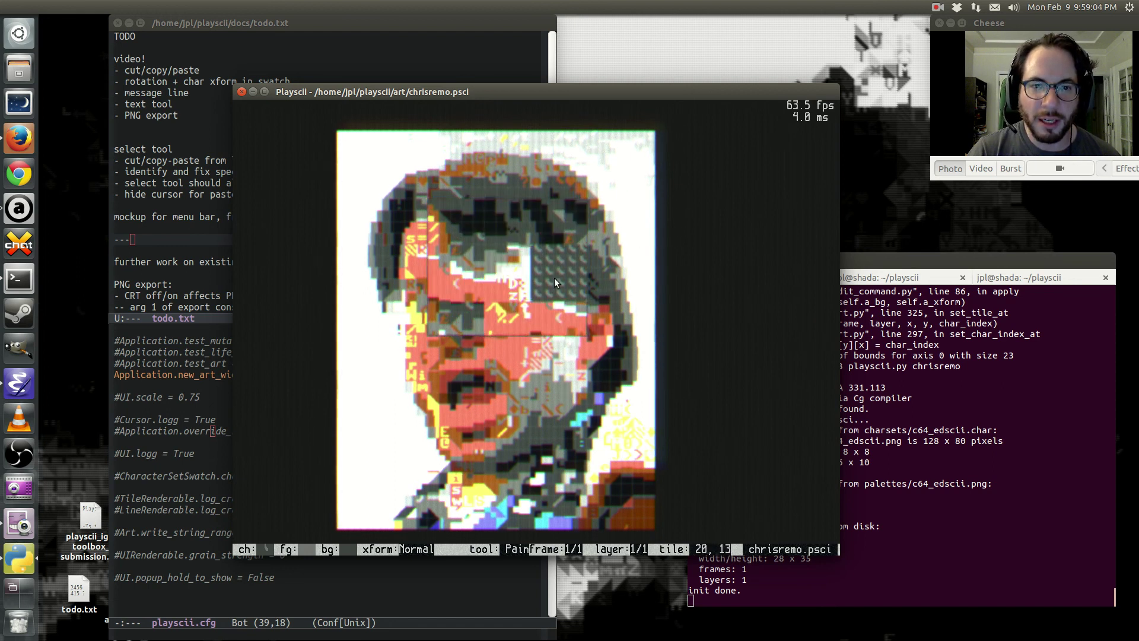
{"action": "mouse_move", "coordinate": [399, 229]}
{"action": "left_mouse_down"}
{"action": "mouse_move", "coordinate": [536, 438]}
{"action": "mouse_move", "coordinate": [518, 256]}
{"action": "left_mouse_up"}
Paste copies of the forehead block onto the lower face, the upper right of the head and the left side.
{"action": "key", "text": "ctrl+v"}
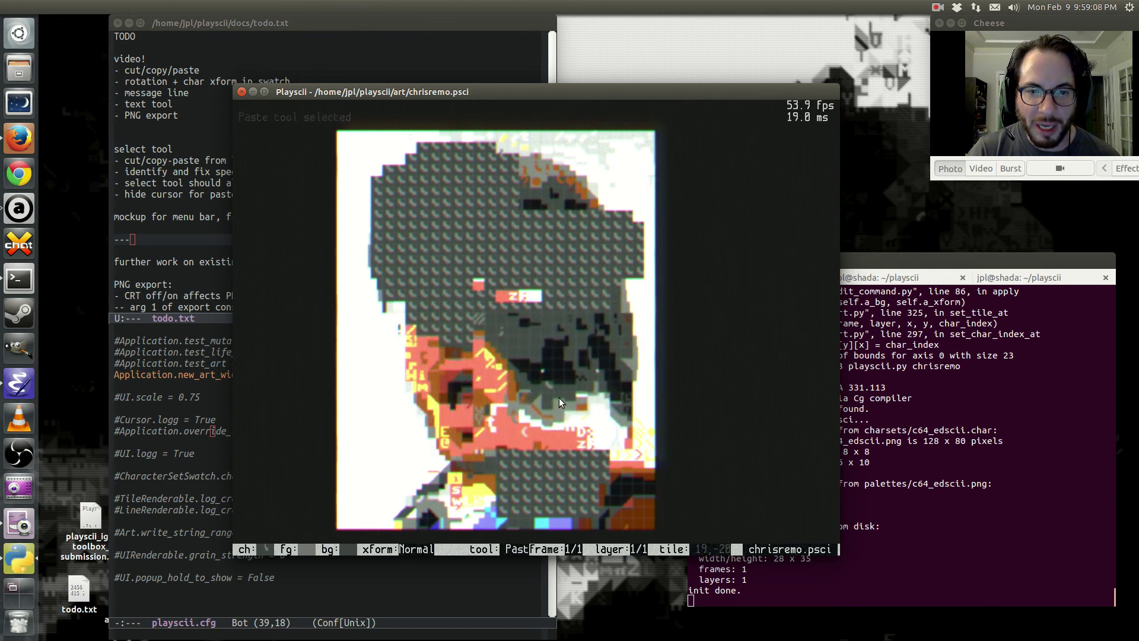
{"action": "left_click", "coordinate": [551, 447]}
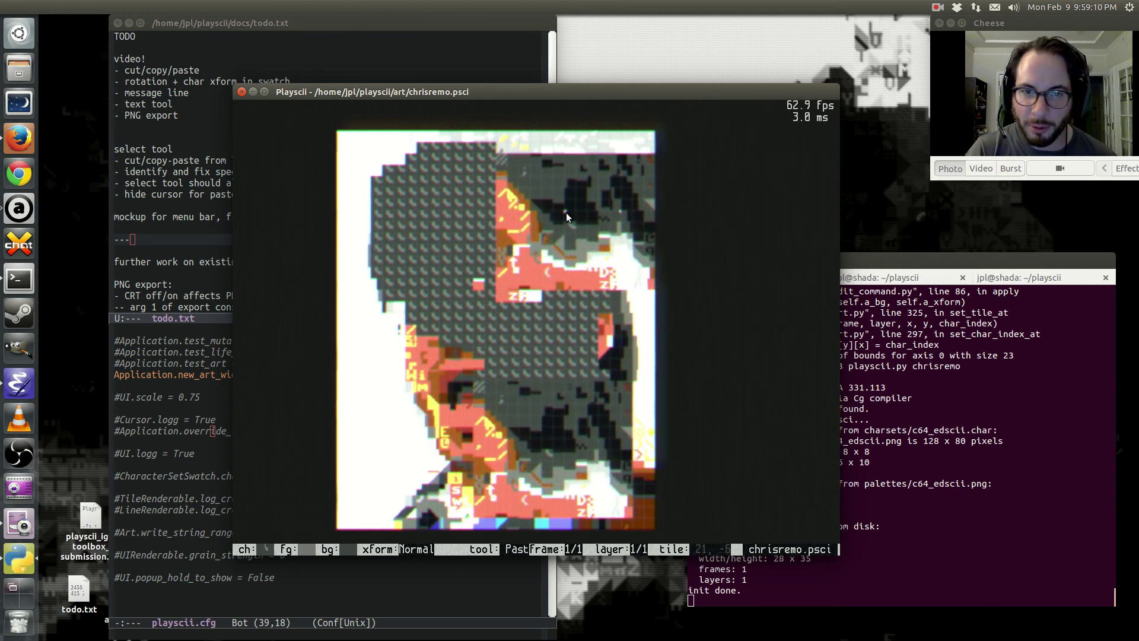
{"action": "left_click", "coordinate": [427, 312]}
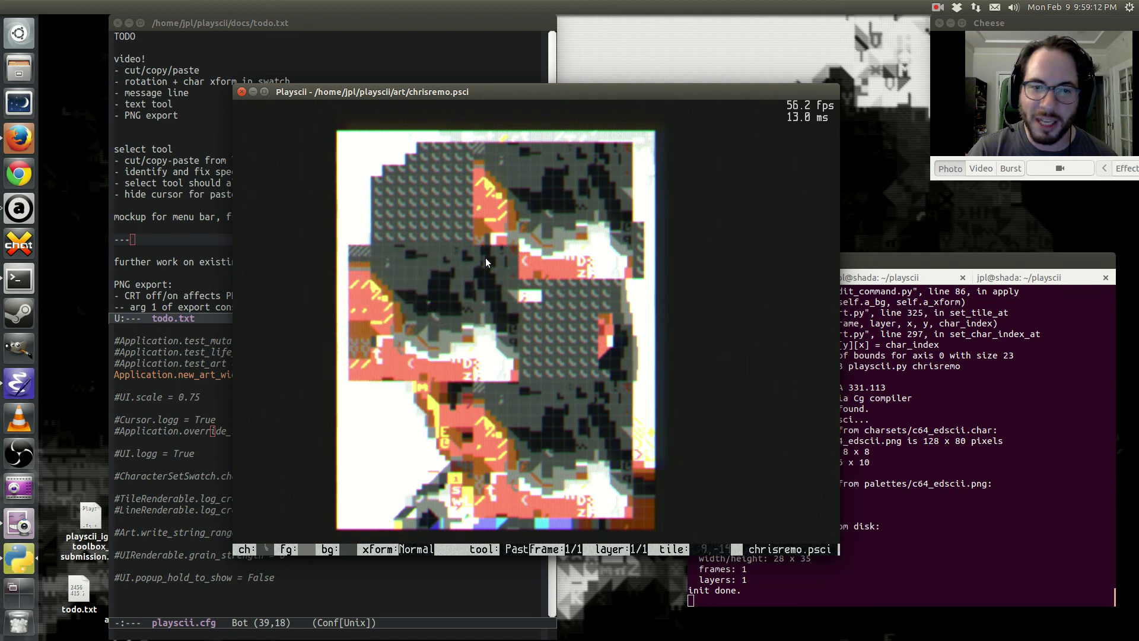
Select a block in the middle of the head, cut it and paste several copies across the portrait.
{"action": "key", "text": "s"}
{"action": "left_click_drag", "start_coordinate": [407, 202], "coordinate": [540, 311]}
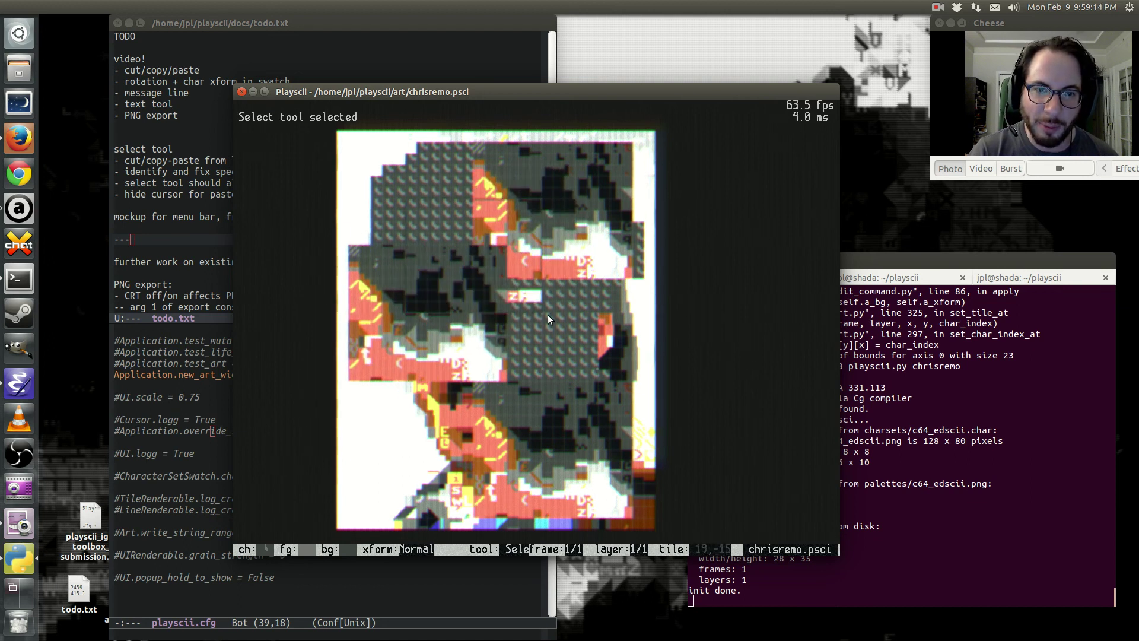
{"action": "key", "text": "ctrl+x"}
{"action": "key", "text": "ctrl+v"}
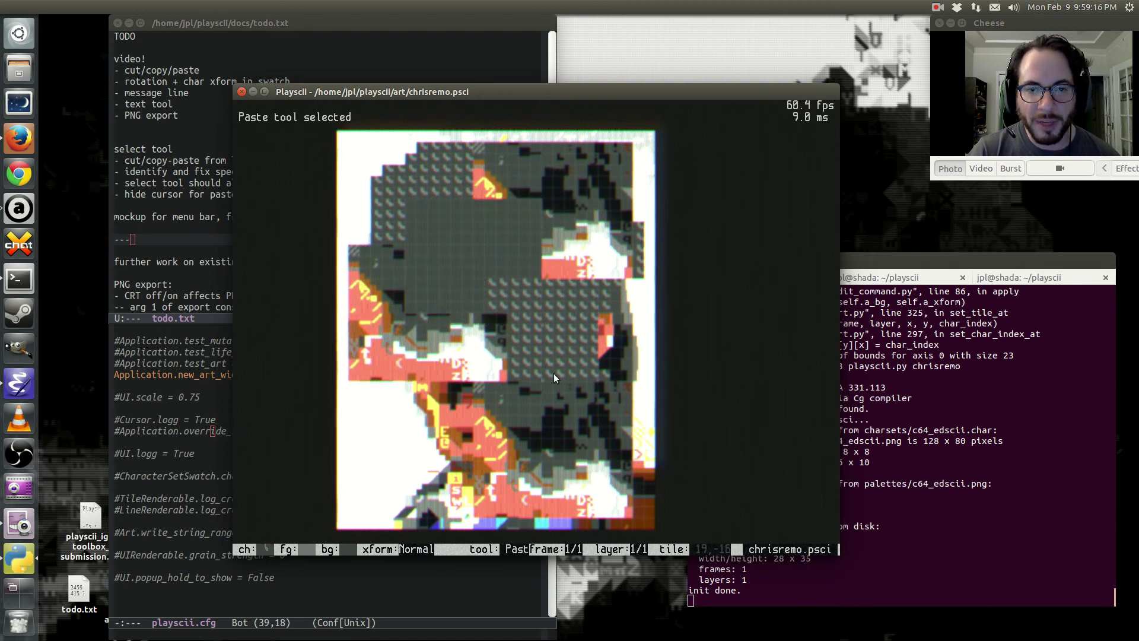
{"action": "left_click", "coordinate": [488, 254]}
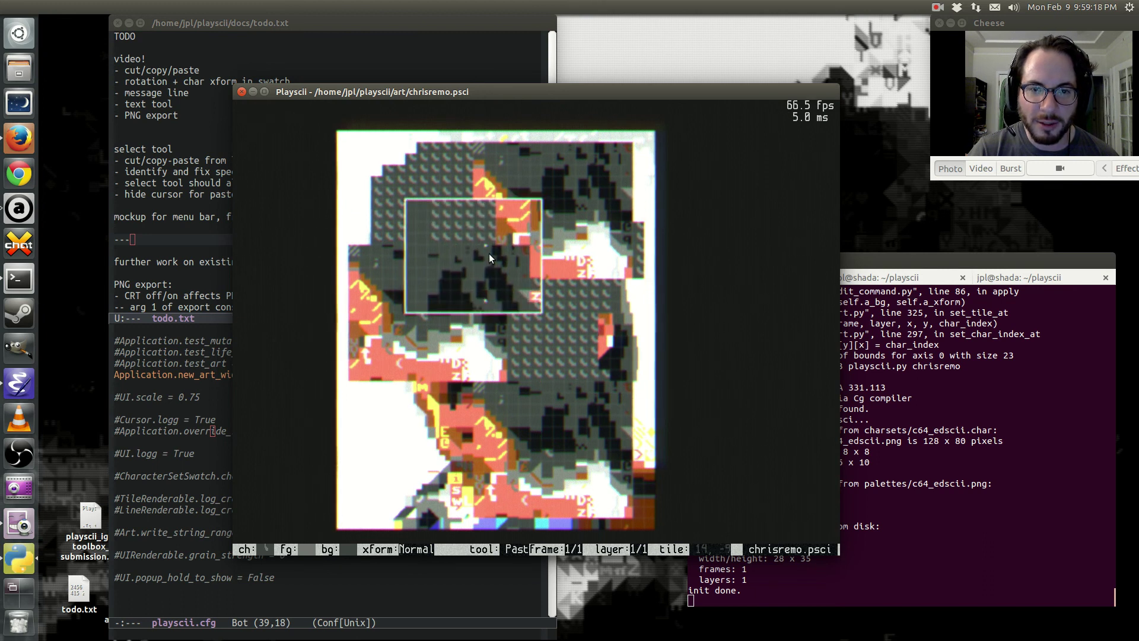
{"action": "mouse_move", "coordinate": [553, 309]}
{"action": "left_mouse_down"}
{"action": "mouse_move", "coordinate": [508, 331]}
{"action": "mouse_move", "coordinate": [524, 261]}
{"action": "mouse_move", "coordinate": [408, 333]}
{"action": "mouse_move", "coordinate": [411, 455]}
{"action": "mouse_move", "coordinate": [551, 433]}
{"action": "mouse_move", "coordinate": [562, 323]}
{"action": "left_mouse_up"}
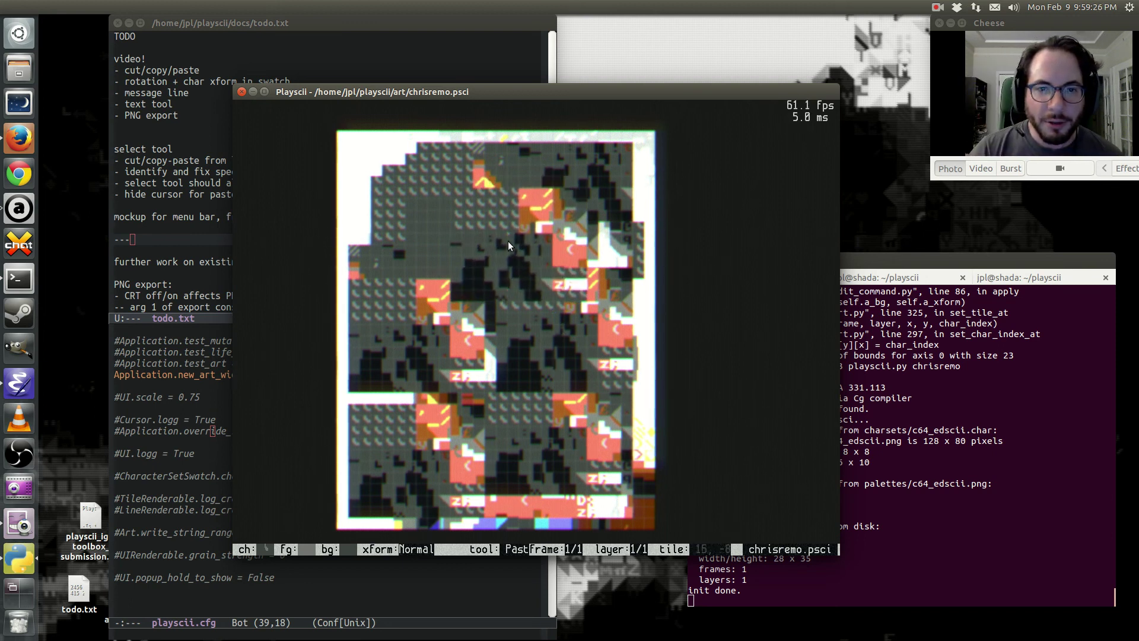
Choose the Rotate tool from the tool settings popup and return to the canvas.
{"action": "key", "text": "space"}
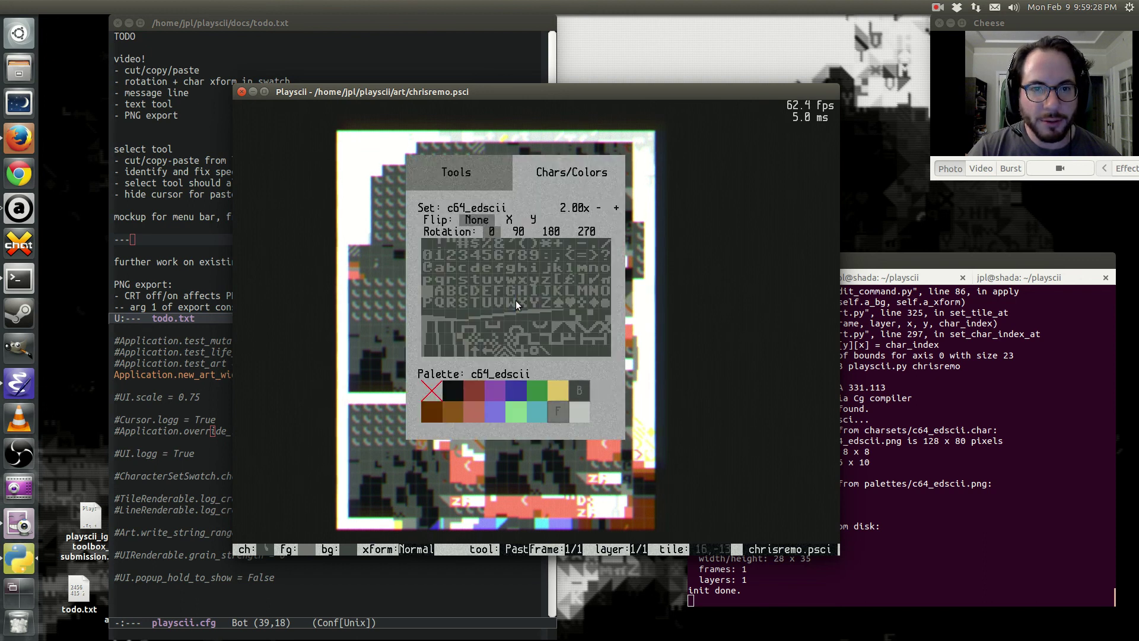
{"action": "left_click", "coordinate": [482, 179]}
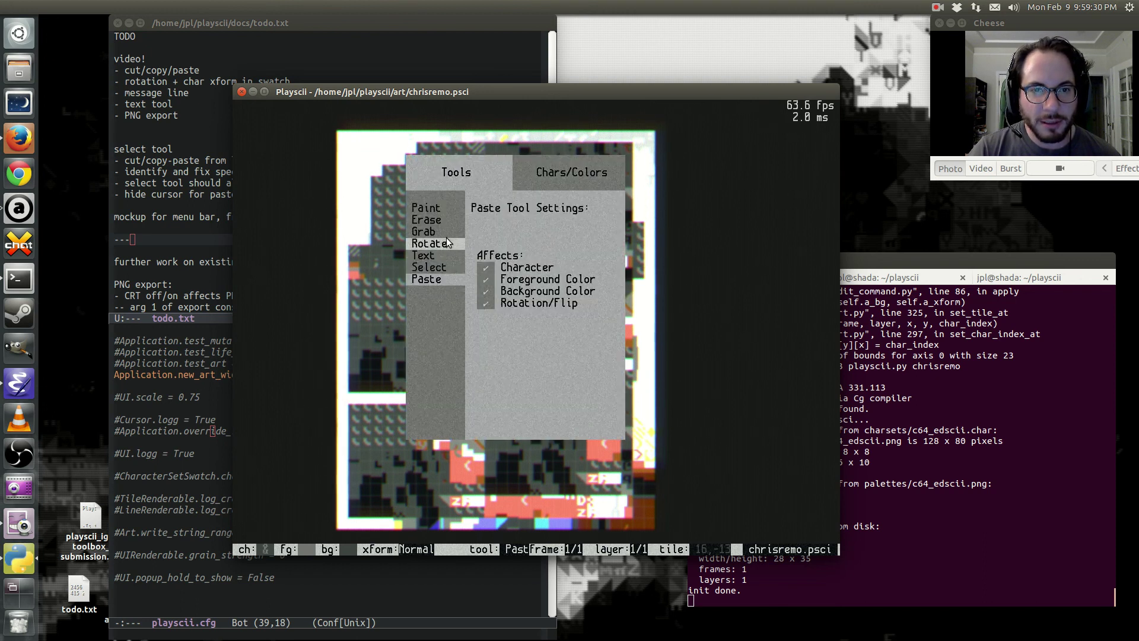
{"action": "left_click", "coordinate": [454, 243]}
{"action": "key", "text": "space"}
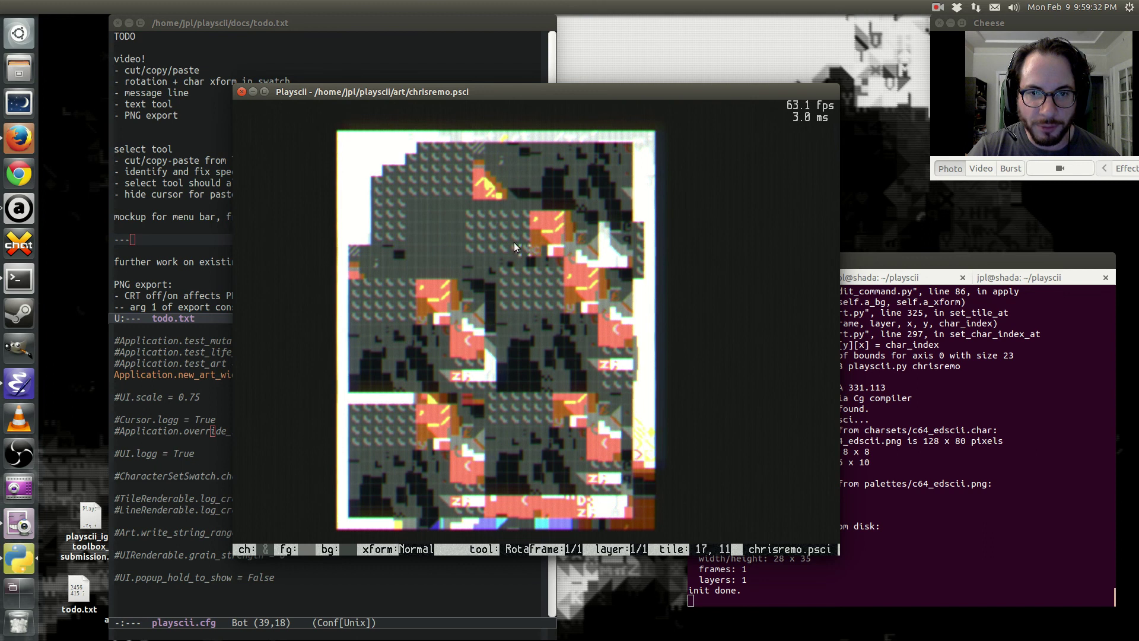
Rotate tiles across the portrait's upper area, the middle face block and the right edge with freehand strokes and single tile rotations.
{"action": "mouse_move", "coordinate": [482, 248]}
{"action": "left_mouse_down"}
{"action": "mouse_move", "coordinate": [400, 298]}
{"action": "mouse_move", "coordinate": [389, 286]}
{"action": "mouse_move", "coordinate": [416, 173]}
{"action": "left_mouse_up"}
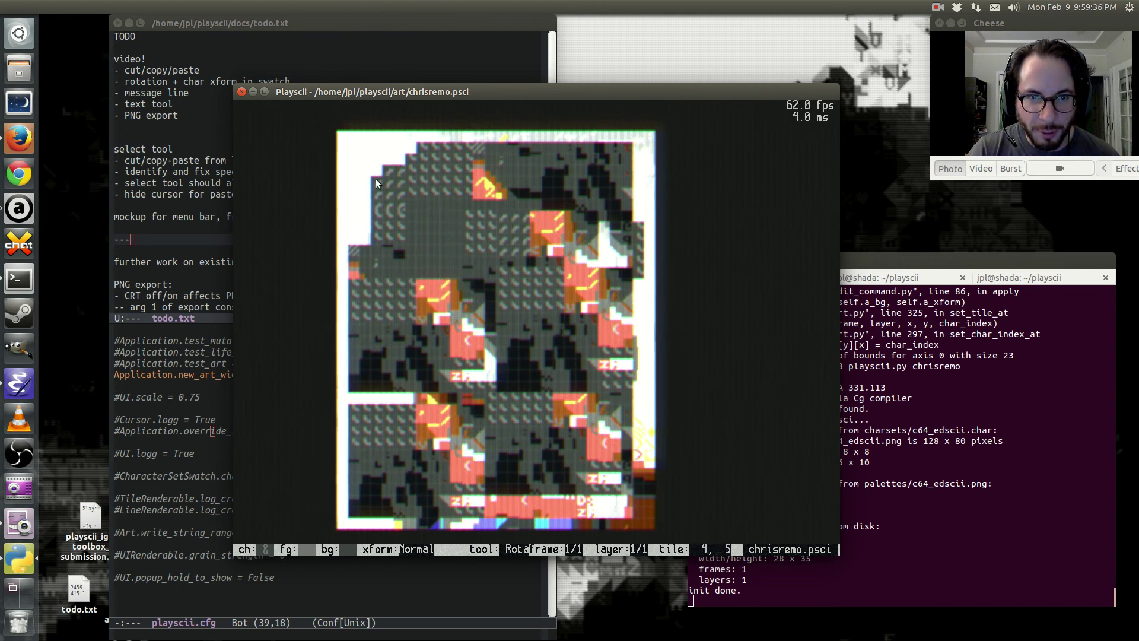
{"action": "mouse_move", "coordinate": [390, 208]}
{"action": "left_mouse_down"}
{"action": "mouse_move", "coordinate": [446, 184]}
{"action": "mouse_move", "coordinate": [455, 213]}
{"action": "mouse_move", "coordinate": [547, 280]}
{"action": "left_mouse_up"}
{"action": "scroll", "coordinate": [547, 280], "scroll_direction": "up", "scroll_amount": 6}
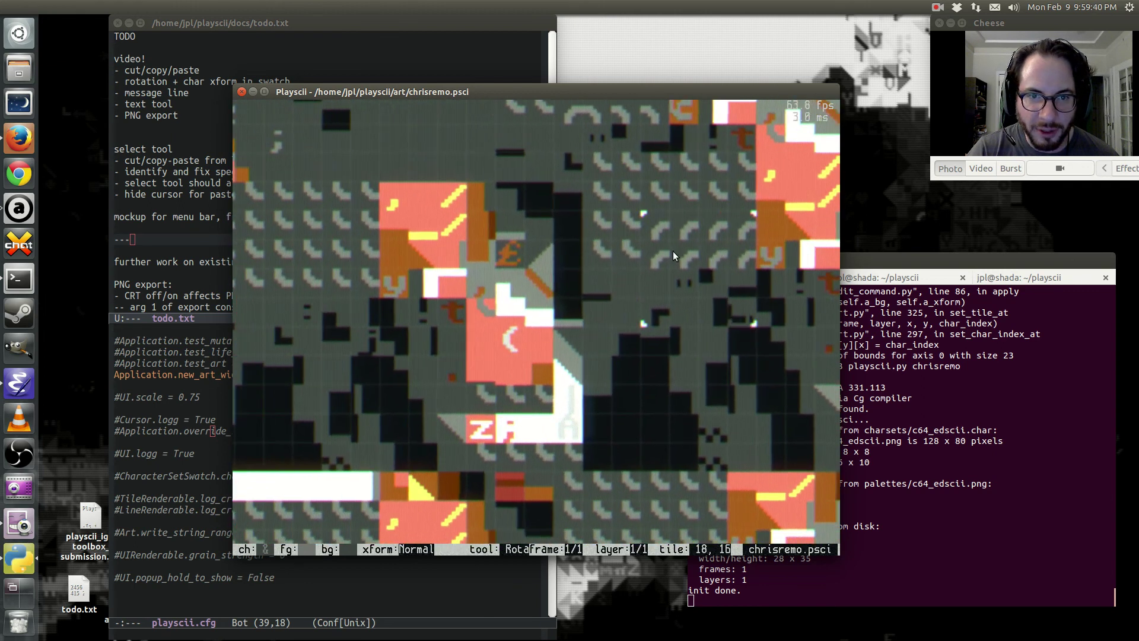
{"action": "left_click", "coordinate": [509, 250]}
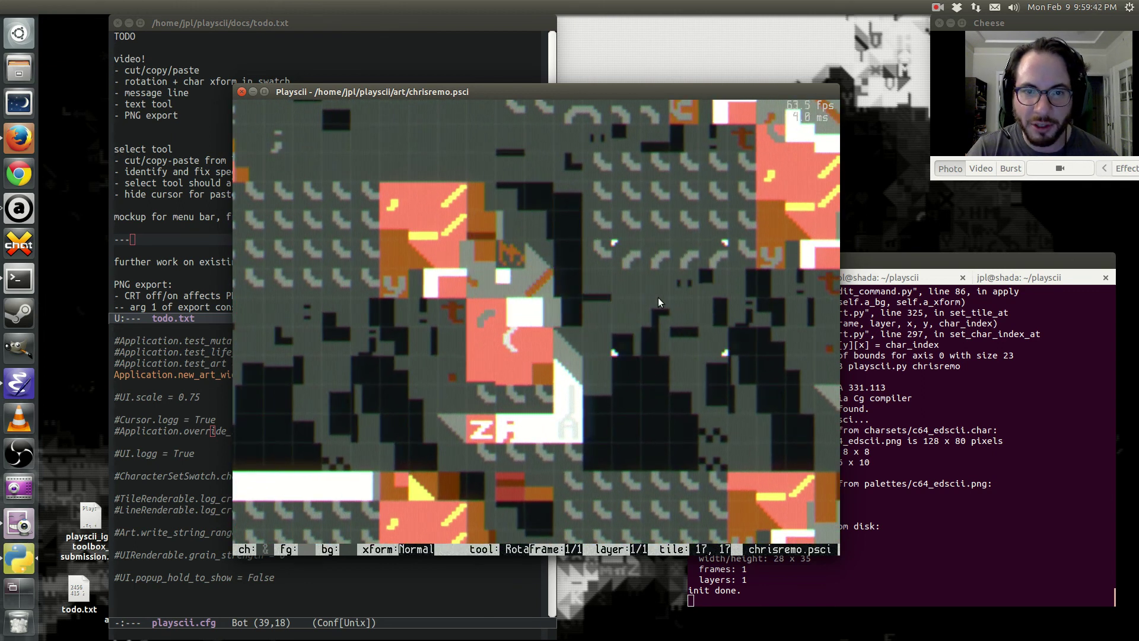
{"action": "left_click", "coordinate": [523, 261]}
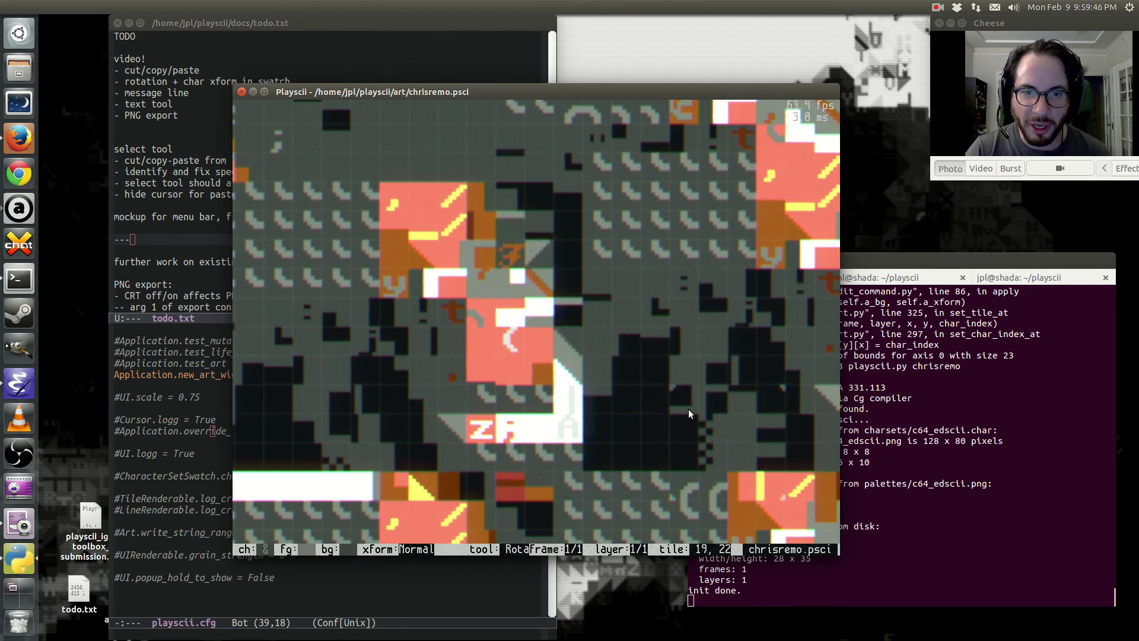
{"action": "scroll", "coordinate": [538, 325], "scroll_direction": "down", "scroll_amount": 3}
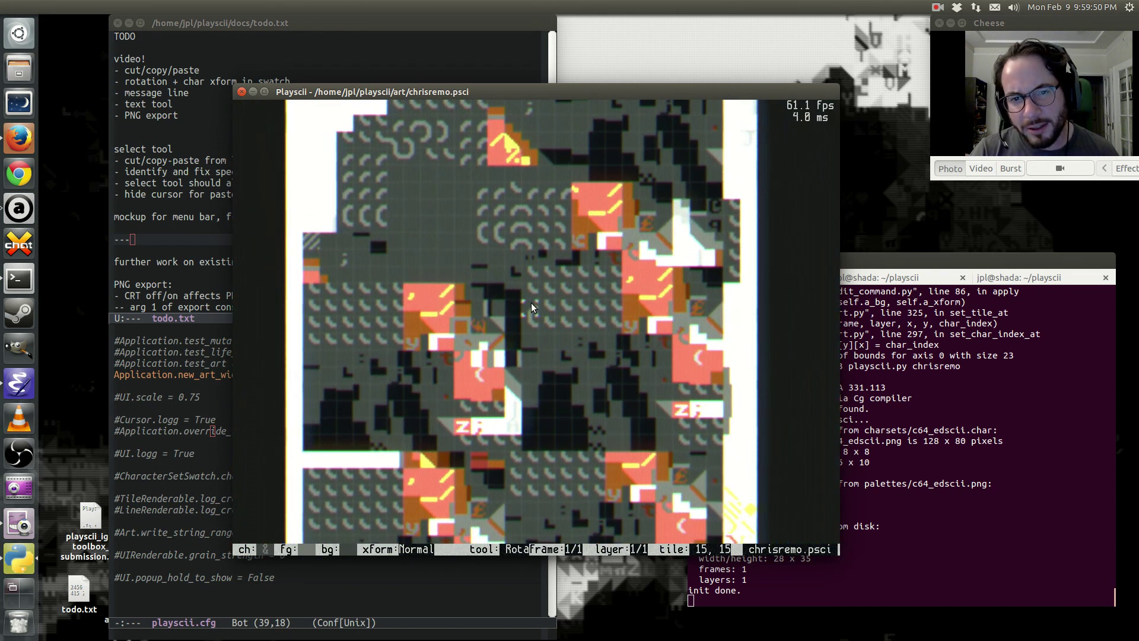
{"action": "key", "text": "Up"}
{"action": "key", "text": "Left"}
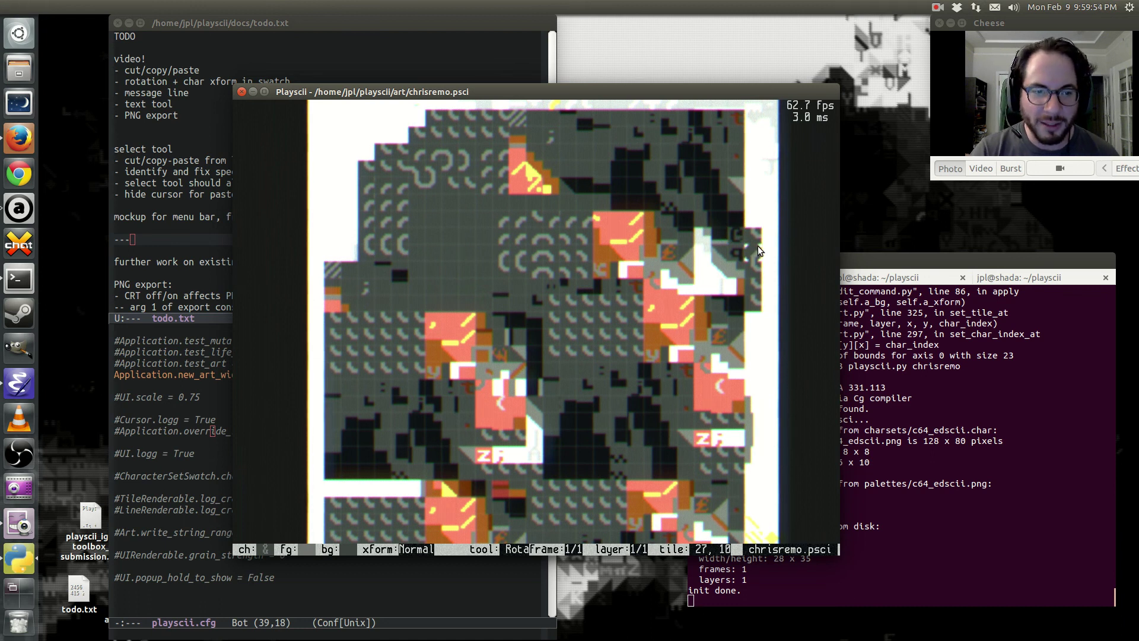
{"action": "key", "text": "Up"}
{"action": "key", "text": "Right"}
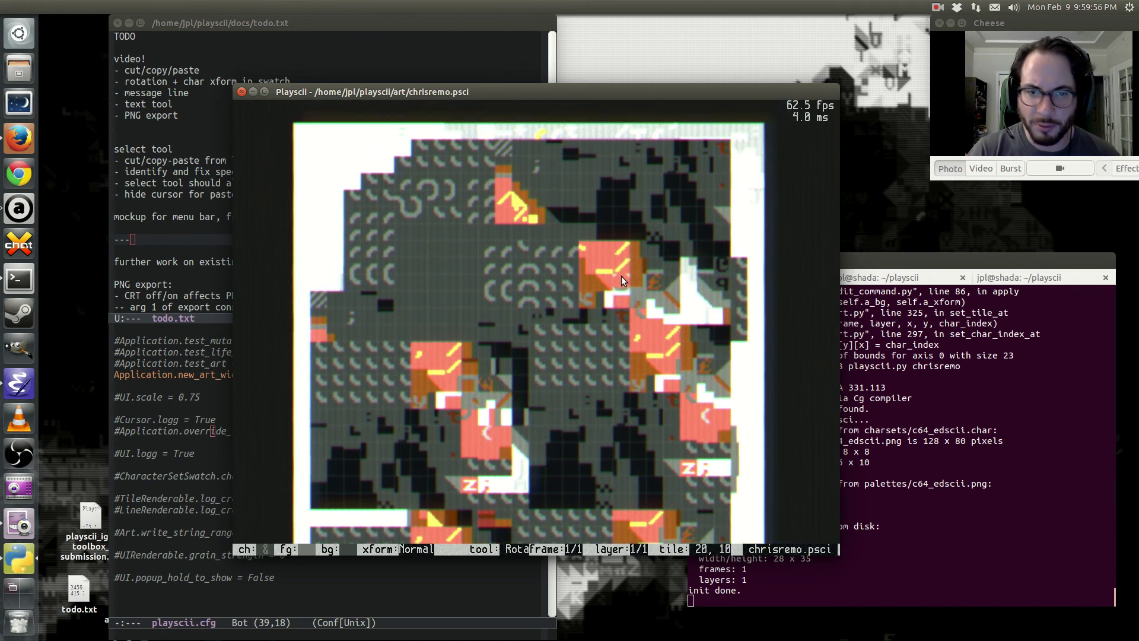
{"action": "key", "text": "Left"}
Show the character and colour choices and set the character rotation to 90.
{"action": "key", "text": "space"}
{"action": "key", "text": "space"}
{"action": "key", "text": "Up"}
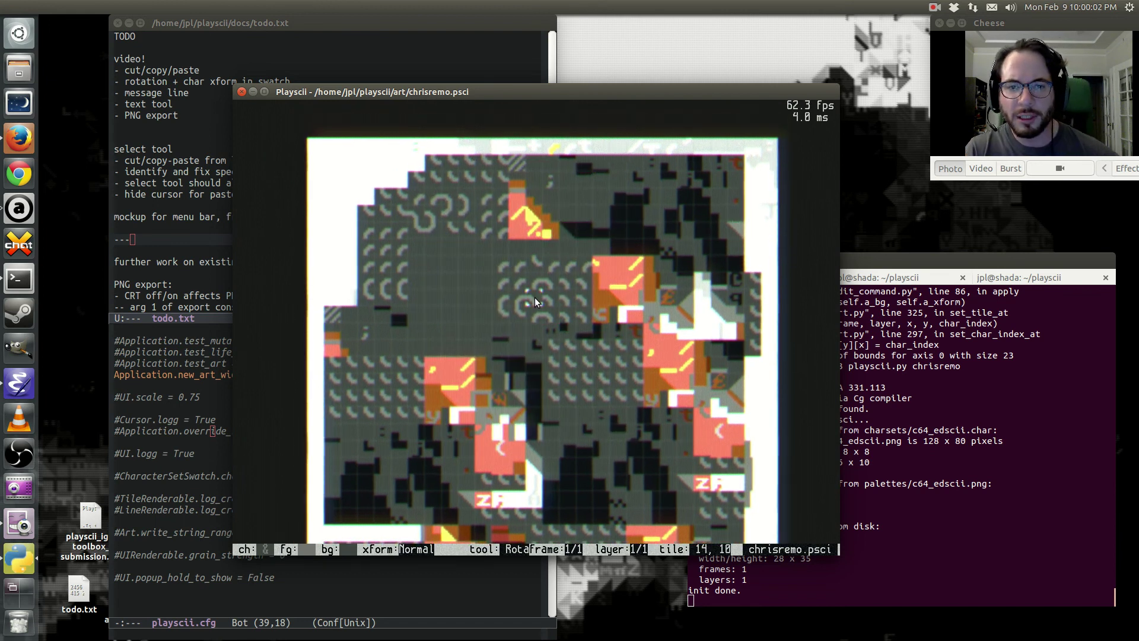
{"action": "key", "text": "space"}
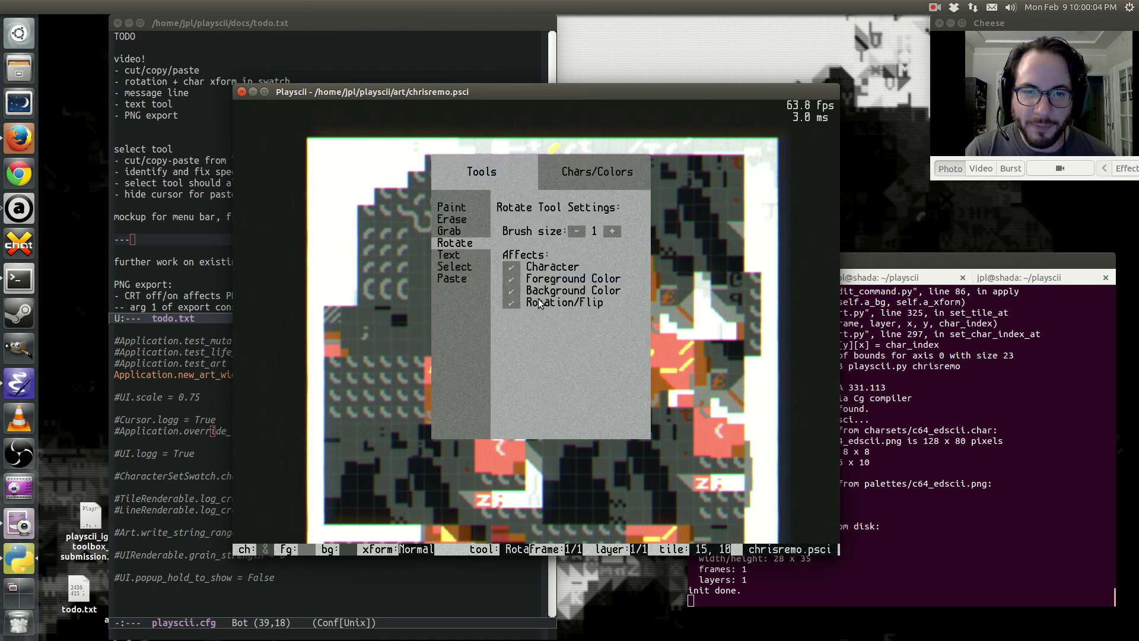
{"action": "left_click", "coordinate": [567, 180]}
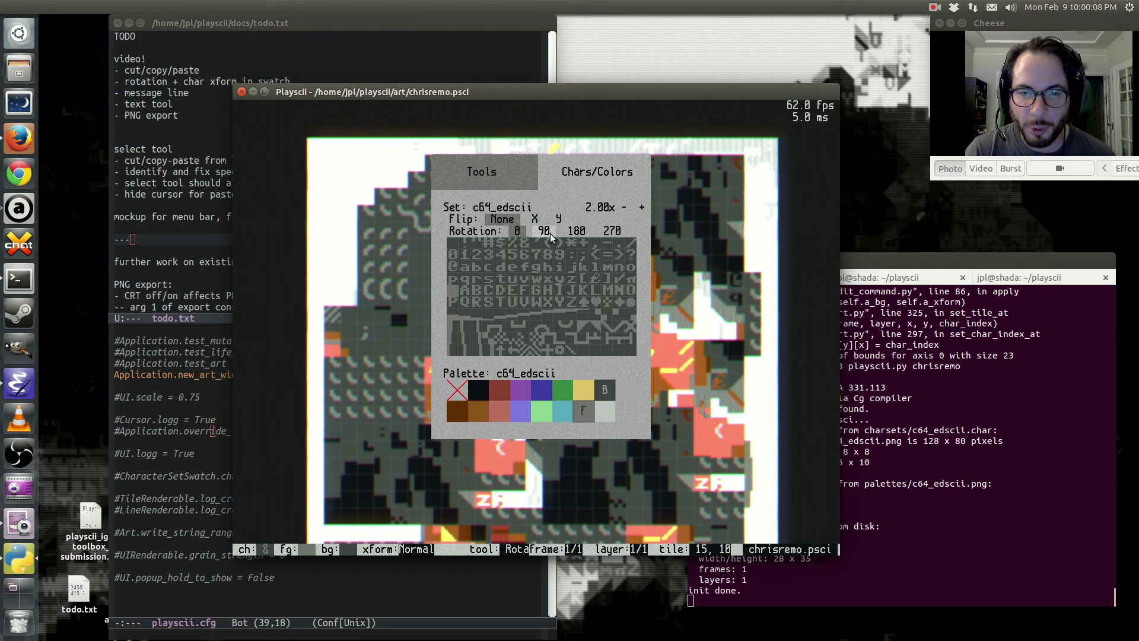
{"action": "key", "text": "space"}
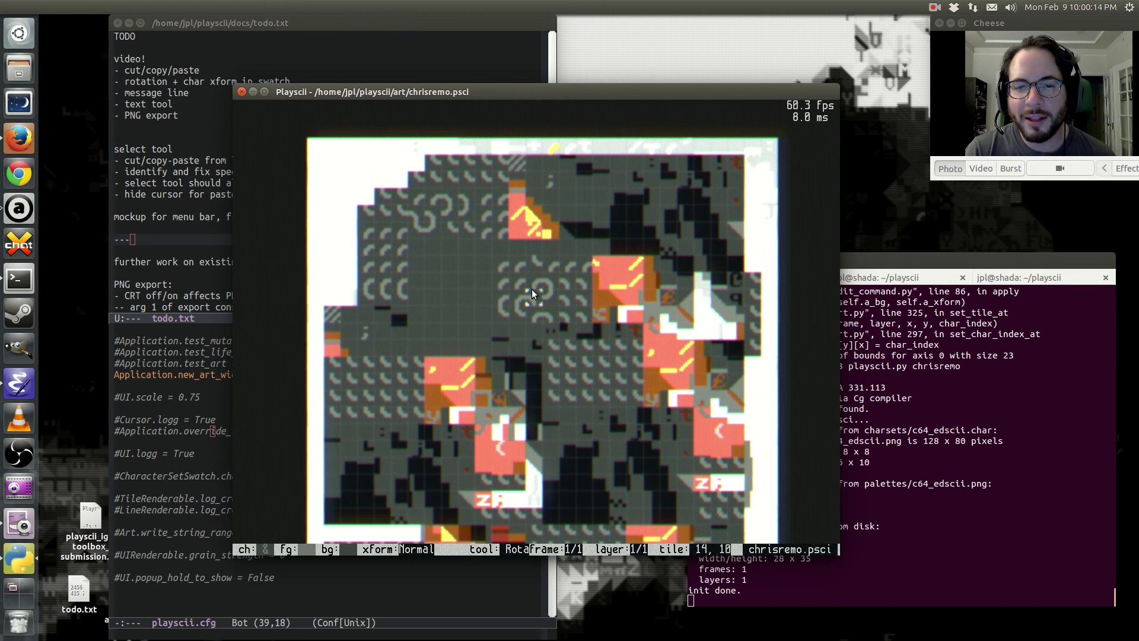
{"action": "key", "text": "space"}
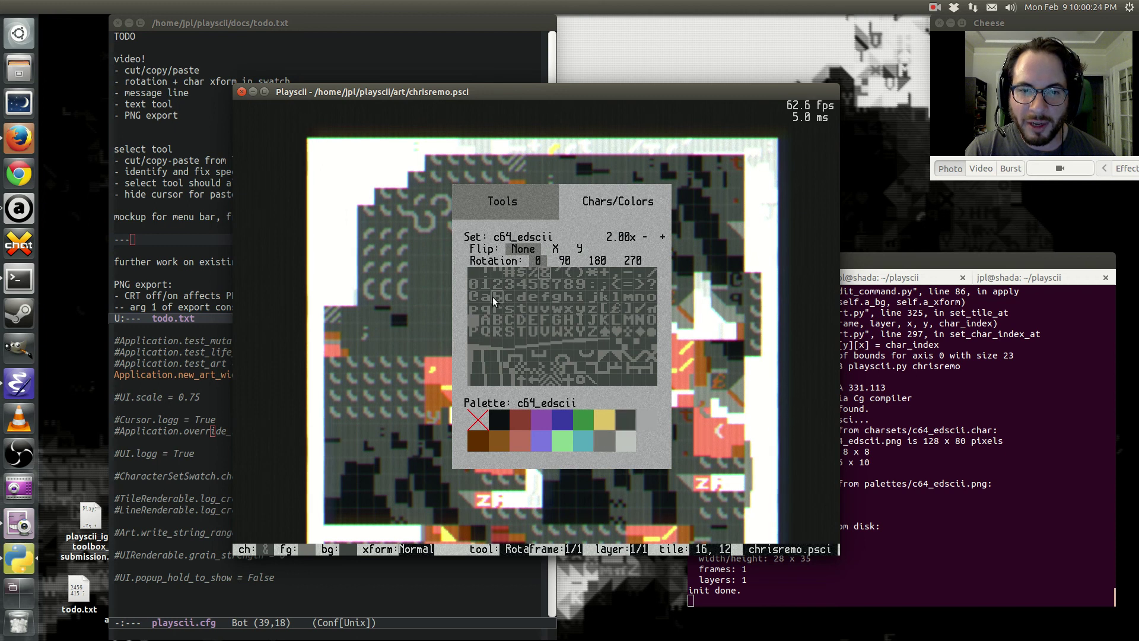
{"action": "left_click", "coordinate": [571, 261]}
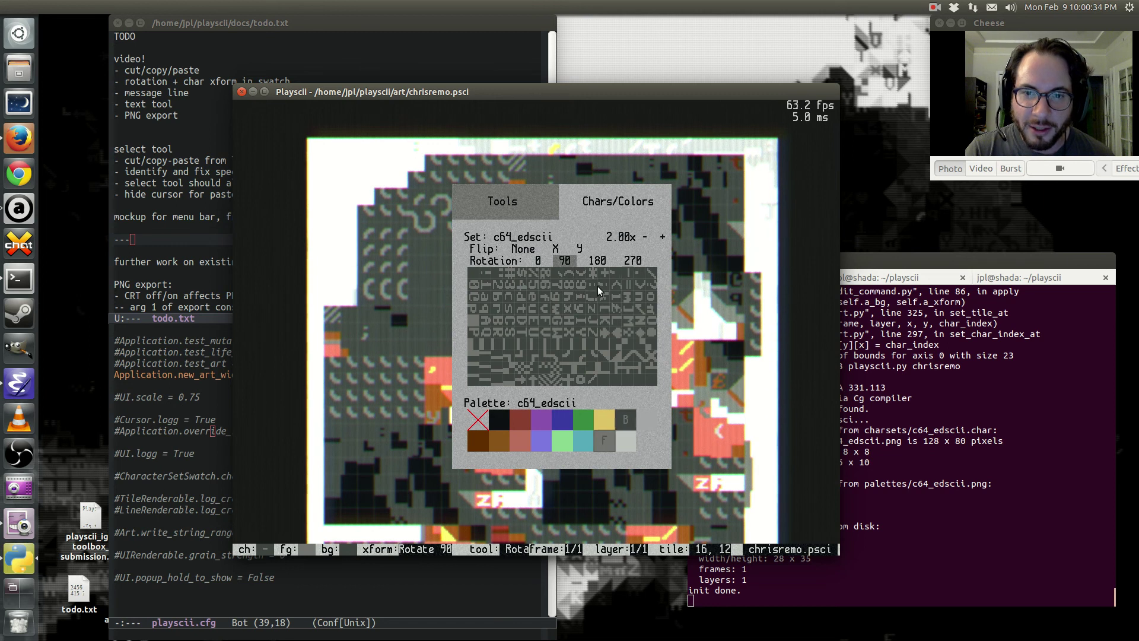
{"action": "key", "text": "space"}
Set the foreground colour to dark blue and the background colour to green.
{"action": "scroll", "coordinate": [484, 277], "scroll_direction": "up", "scroll_amount": 5}
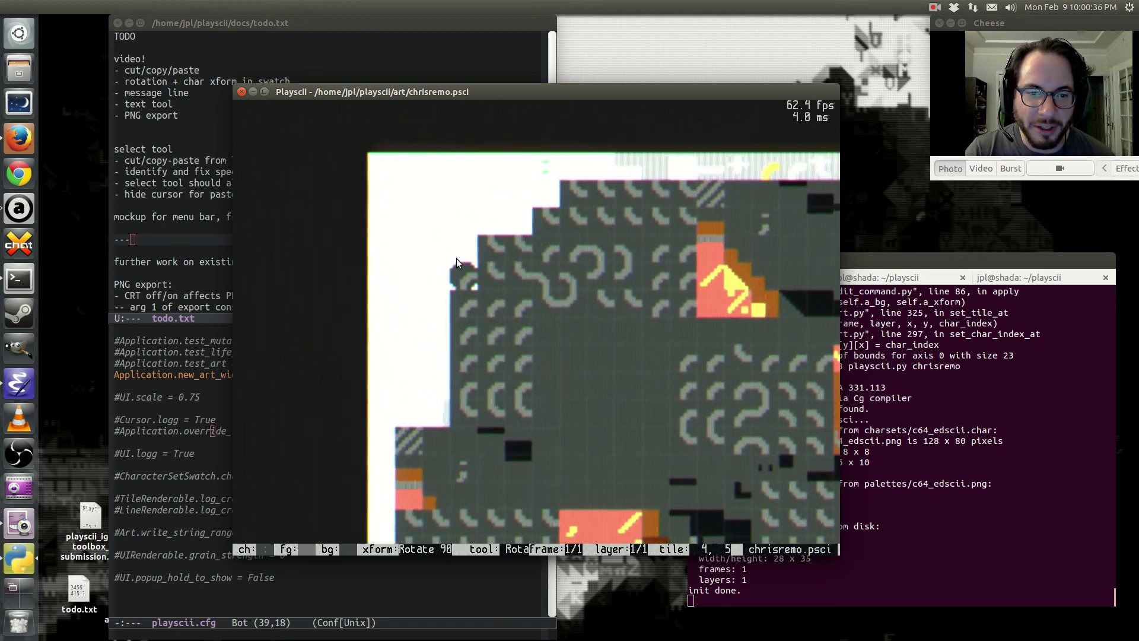
{"action": "key", "text": "space"}
{"action": "left_click", "coordinate": [447, 335]}
{"action": "key", "text": "space"}
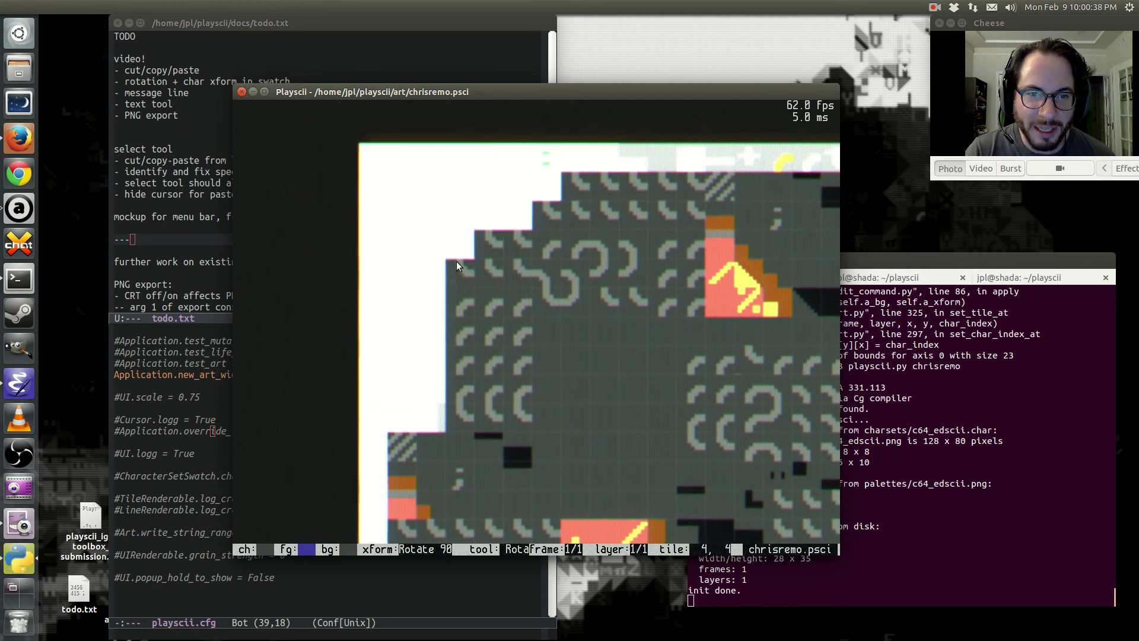
{"action": "scroll", "coordinate": [478, 273], "scroll_direction": "up", "scroll_amount": 2}
{"action": "key", "text": "space"}
{"action": "right_click", "coordinate": [430, 332]}
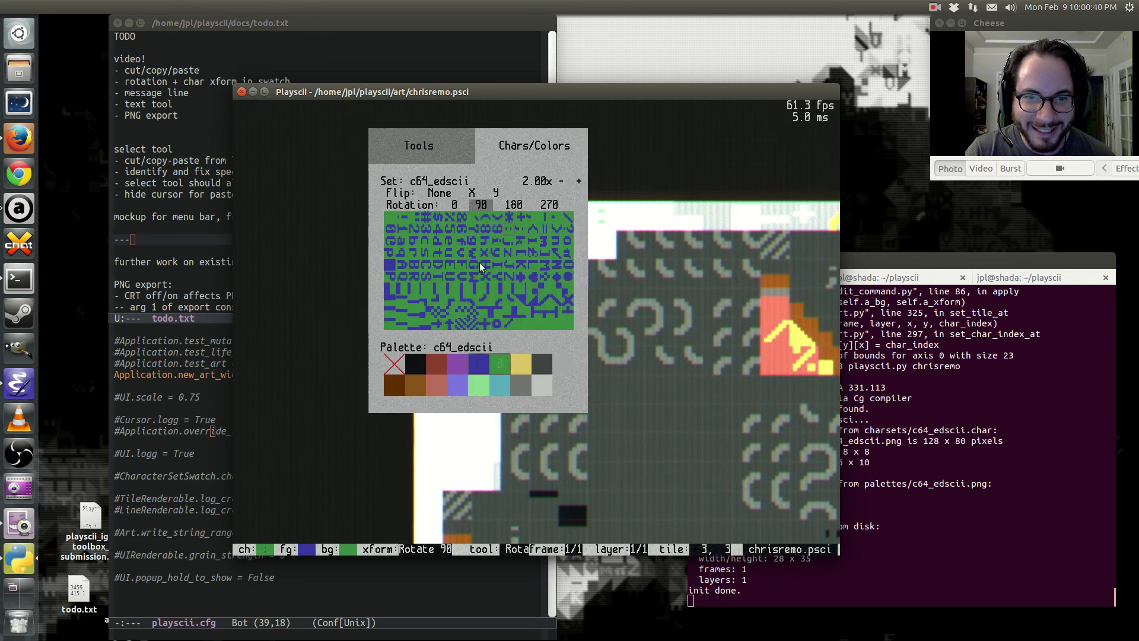
{"action": "key", "text": "space"}
Switch to the Paint tool, trying a larger brush before reducing it to a single tile.
{"action": "key", "text": "equal"}
{"action": "key", "text": "equal"}
{"action": "key", "text": "a"}
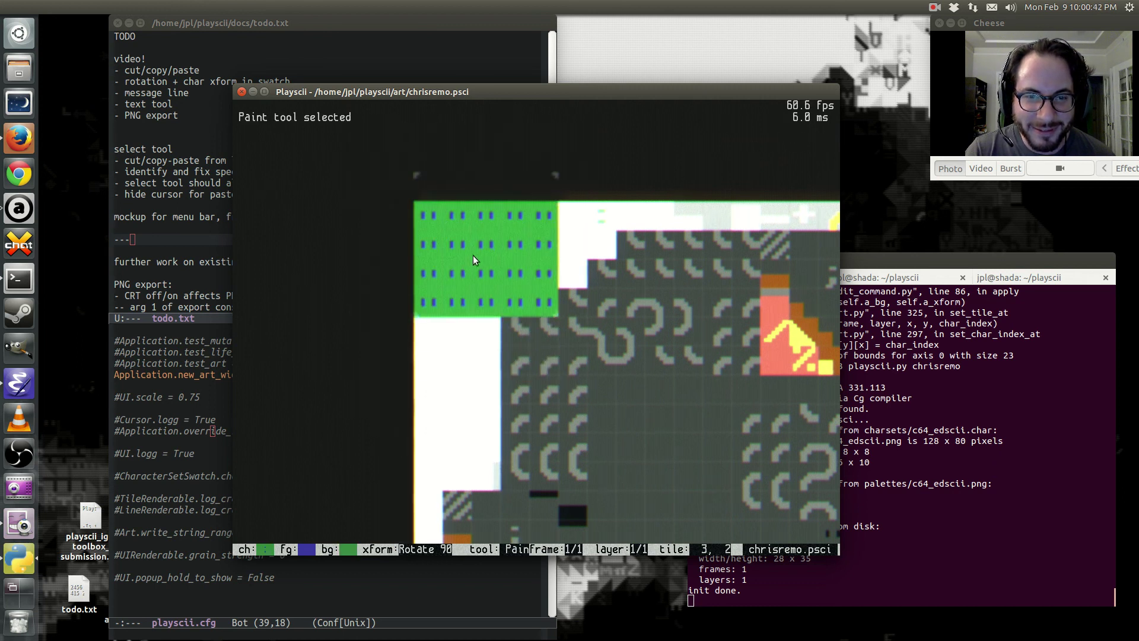
{"action": "key", "text": "minus"}
{"action": "key", "text": "minus"}
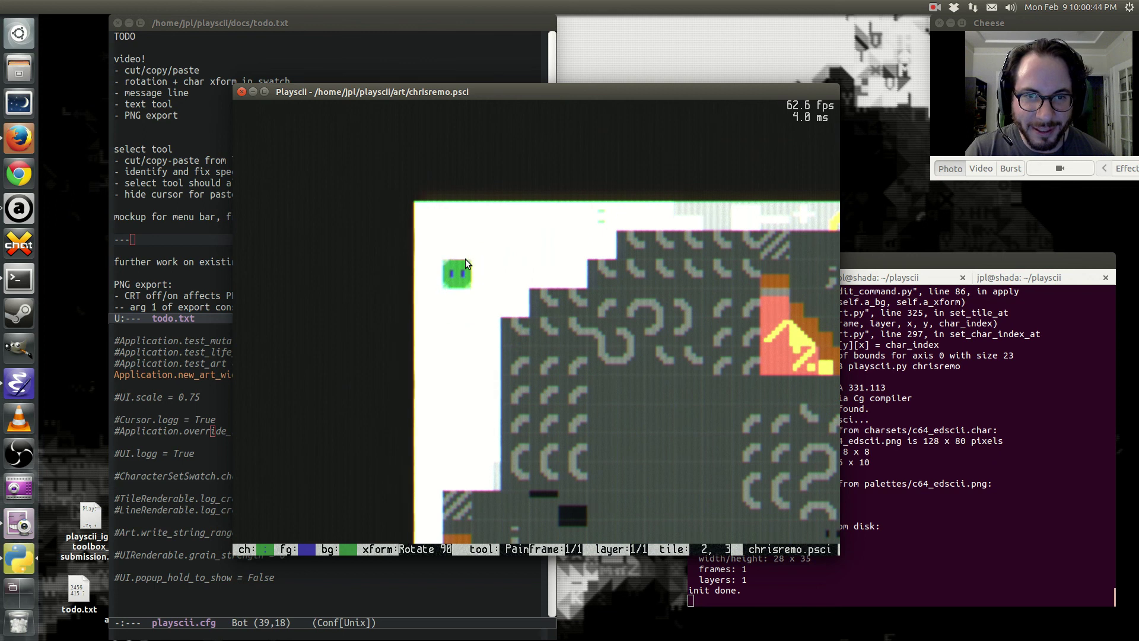
Pick the rotated closing-parenthesis character and paint it as a smiling mouth below the eyes in the white upper-left corner.
{"action": "key", "text": "space"}
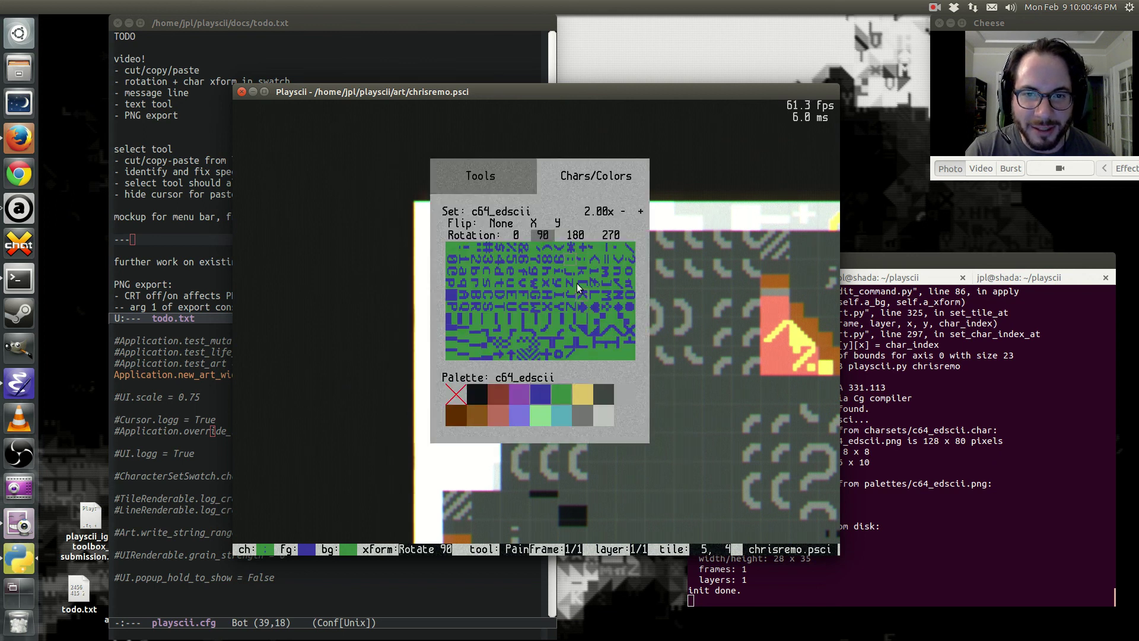
{"action": "left_click", "coordinate": [555, 249]}
{"action": "key", "text": "space"}
{"action": "left_click", "coordinate": [455, 262]}
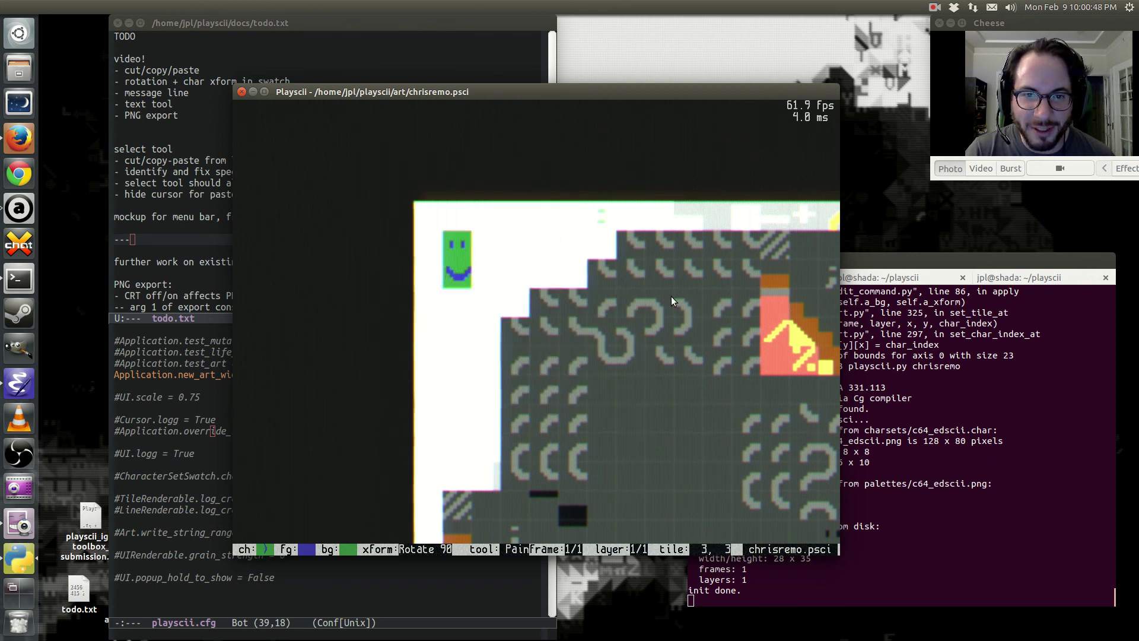
Try the 180 and 270 character rotations and set the background colour to yellow.
{"action": "key", "text": "space"}
{"action": "left_click", "coordinate": [556, 206]}
{"action": "left_click", "coordinate": [593, 203]}
{"action": "left_click", "coordinate": [568, 202]}
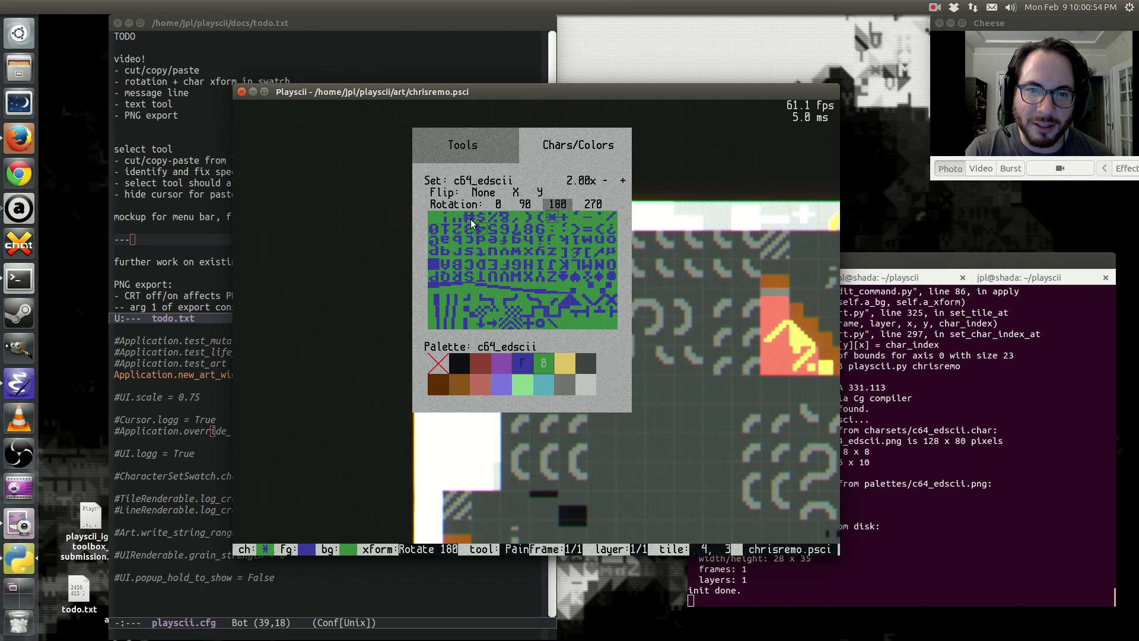
{"action": "right_click", "coordinate": [565, 361]}
{"action": "left_click", "coordinate": [498, 204]}
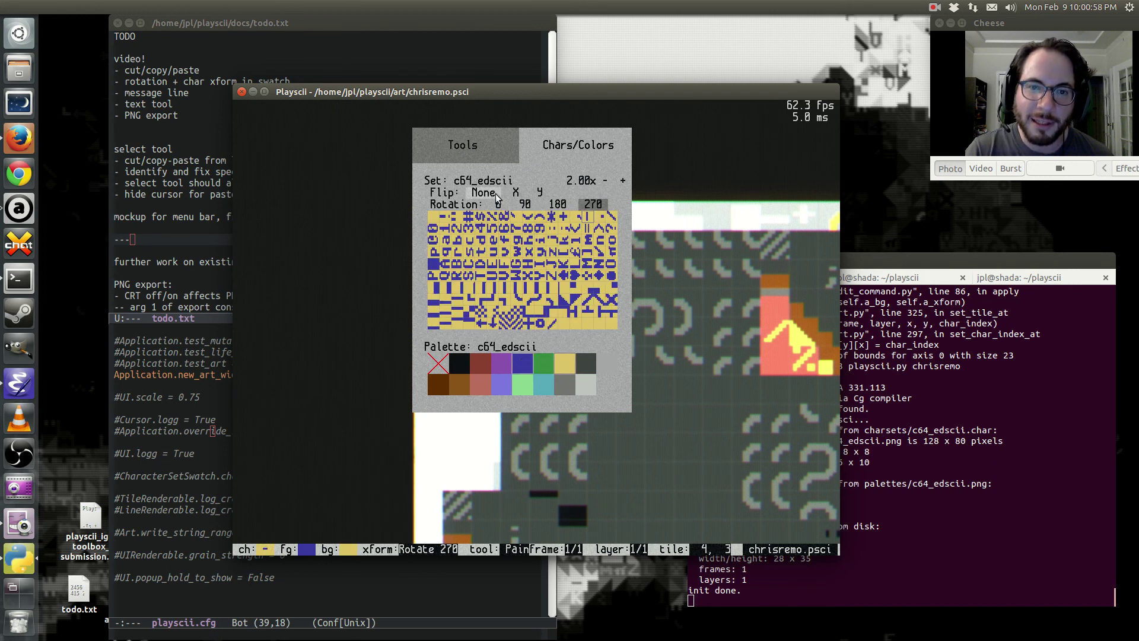
Try the X and Y flips on the character set and cycle through the transforms.
{"action": "left_click", "coordinate": [515, 193]}
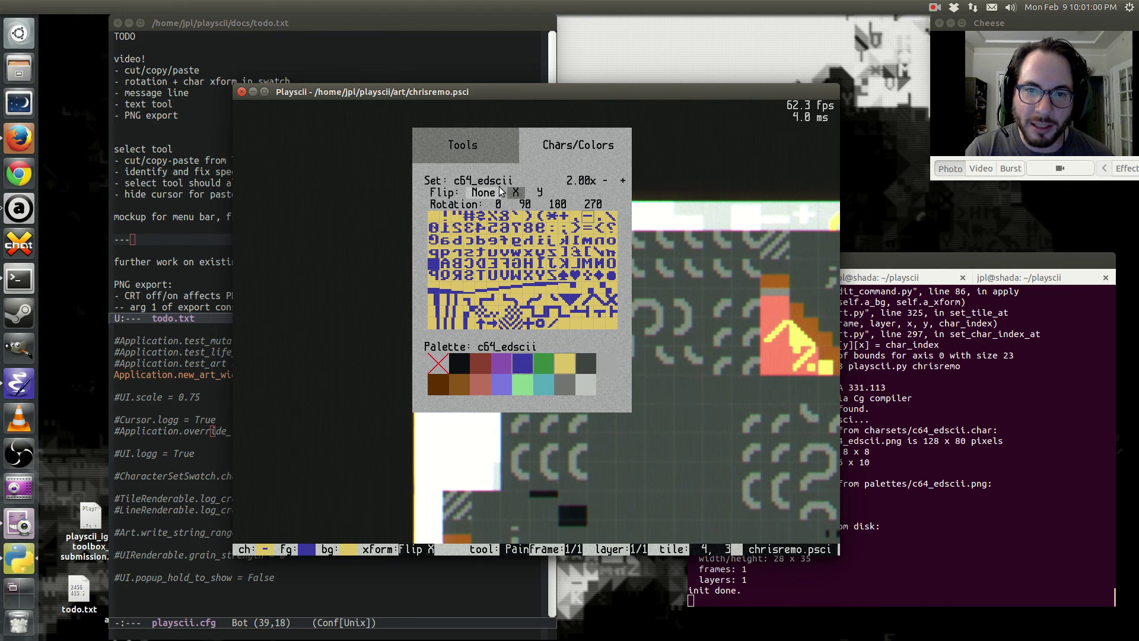
{"action": "left_click", "coordinate": [540, 193]}
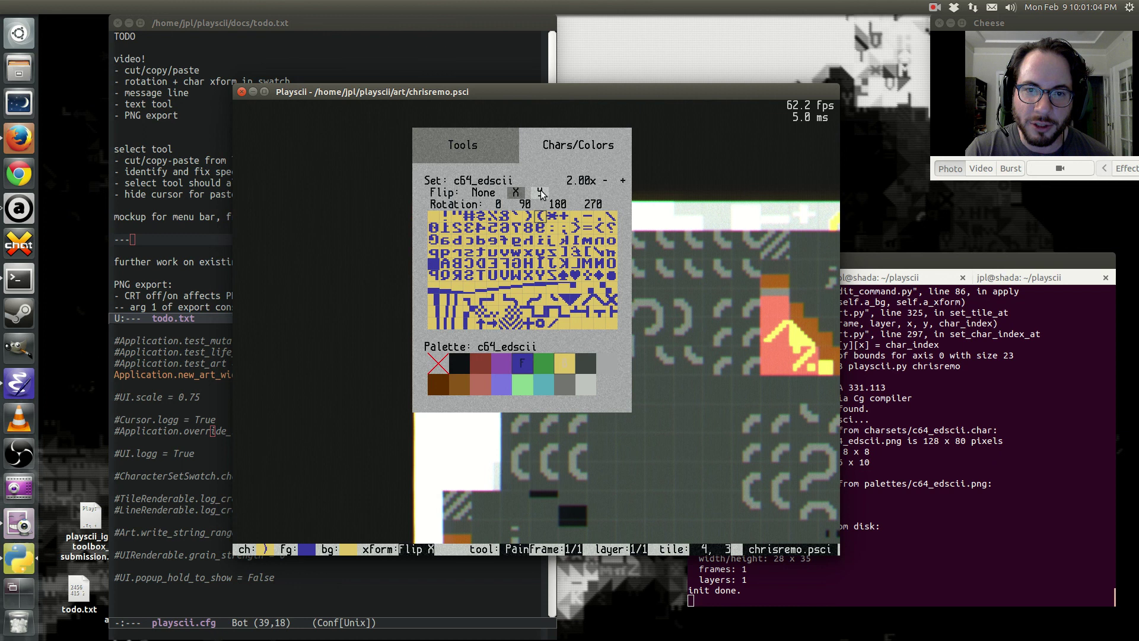
{"action": "key", "text": "f"}
{"action": "key", "text": "f"}
{"action": "key", "text": "f"}
{"action": "key", "text": "f"}
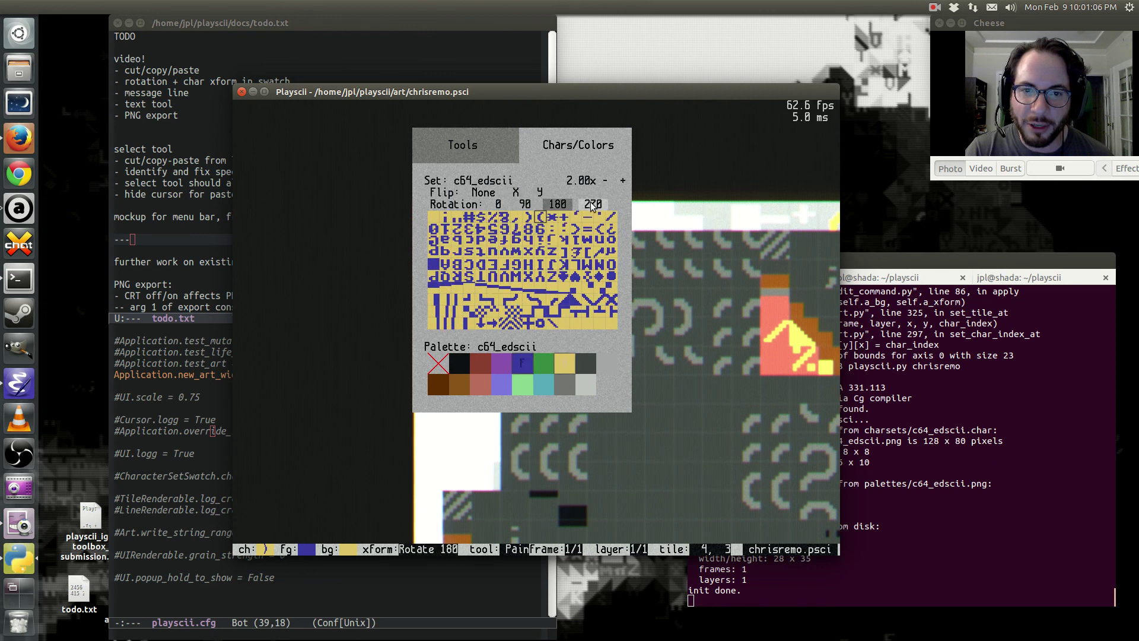
Set the character rotation to 270 and pick the 8 character for painting.
{"action": "left_click", "coordinate": [524, 203]}
{"action": "left_click", "coordinate": [557, 204]}
{"action": "left_click", "coordinate": [591, 205]}
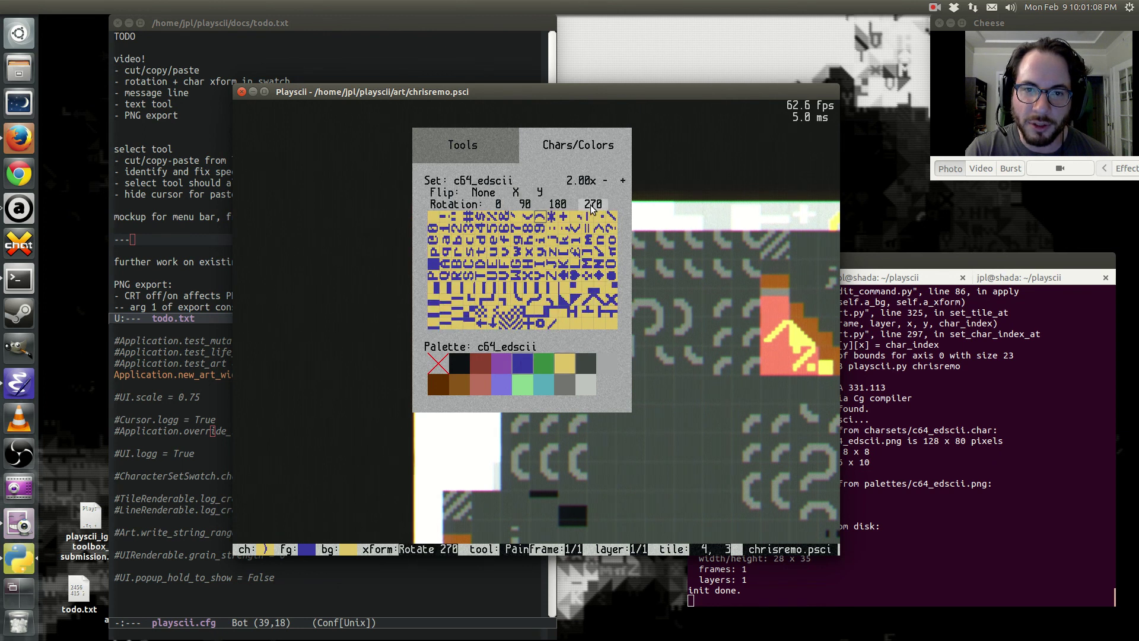
{"action": "left_click", "coordinate": [527, 229]}
{"action": "key", "text": "Tab"}
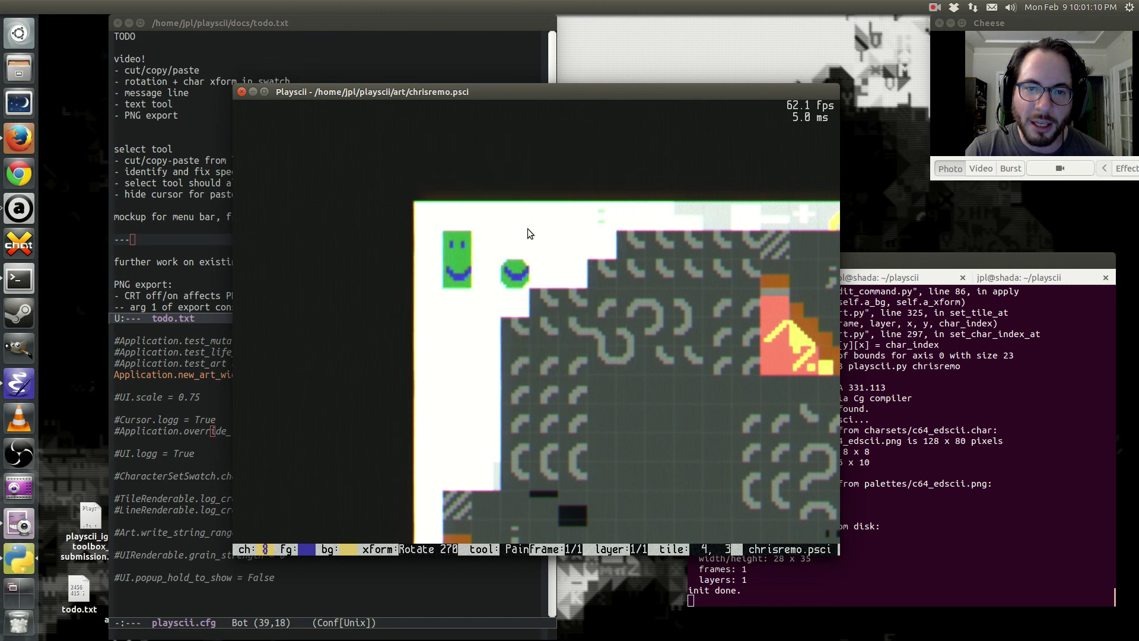
{"action": "key", "text": "Tab"}
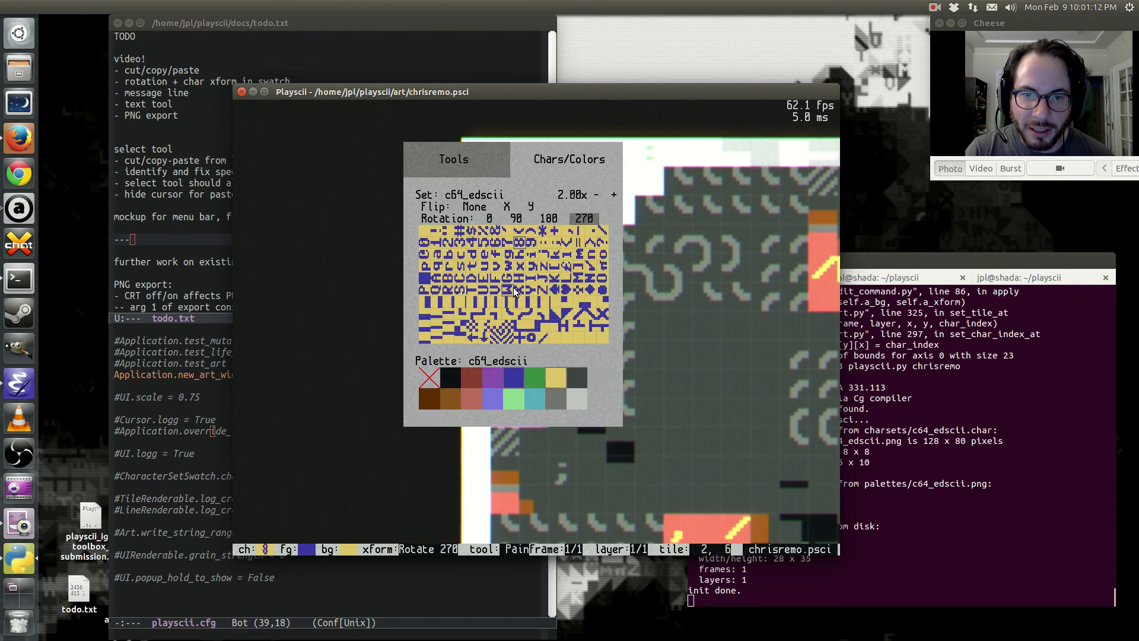
Paint a winding freehand trail of blue-on-yellow sideways 8 tiles from the white corner across the upper-left hair.
{"action": "left_click_drag", "start_coordinate": [513, 287], "coordinate": [658, 390]}
{"action": "key", "text": "Right"}
{"action": "key", "text": "Down"}
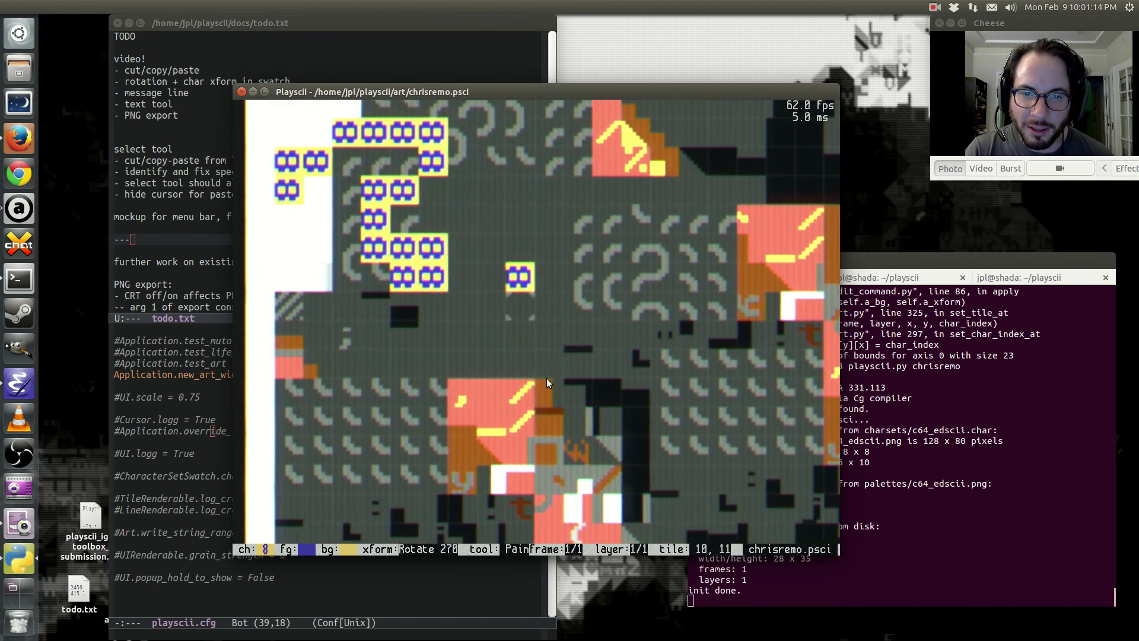
Pick up the brown £ tile from the face and paint a copy on the empty grey area above it.
{"action": "key", "text": "q"}
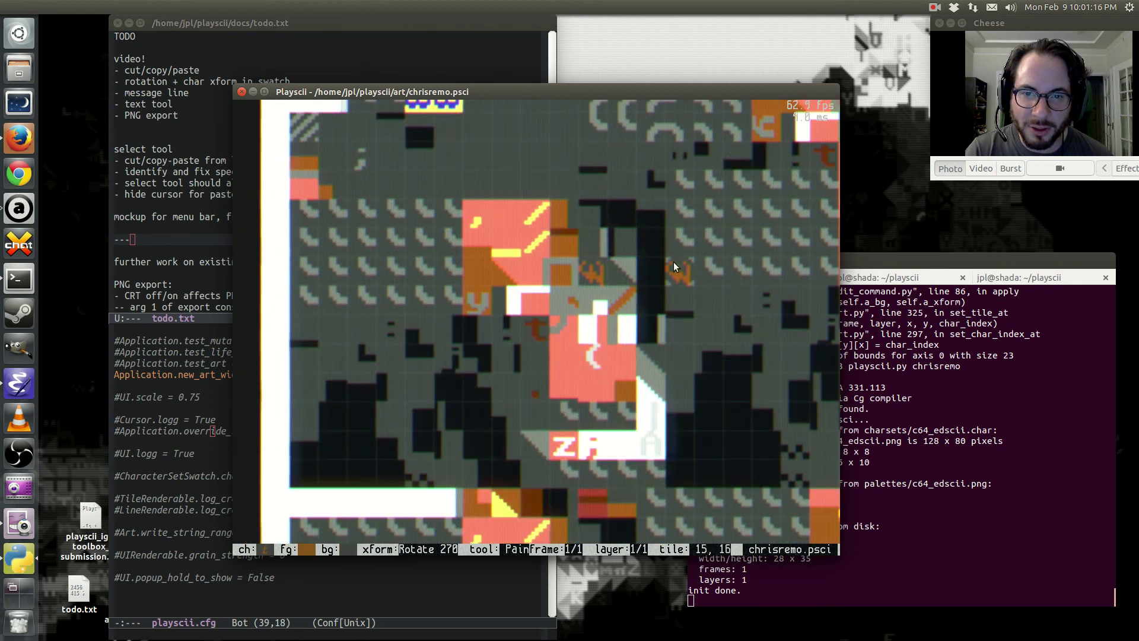
{"action": "key", "text": "Up"}
{"action": "key", "text": "Left"}
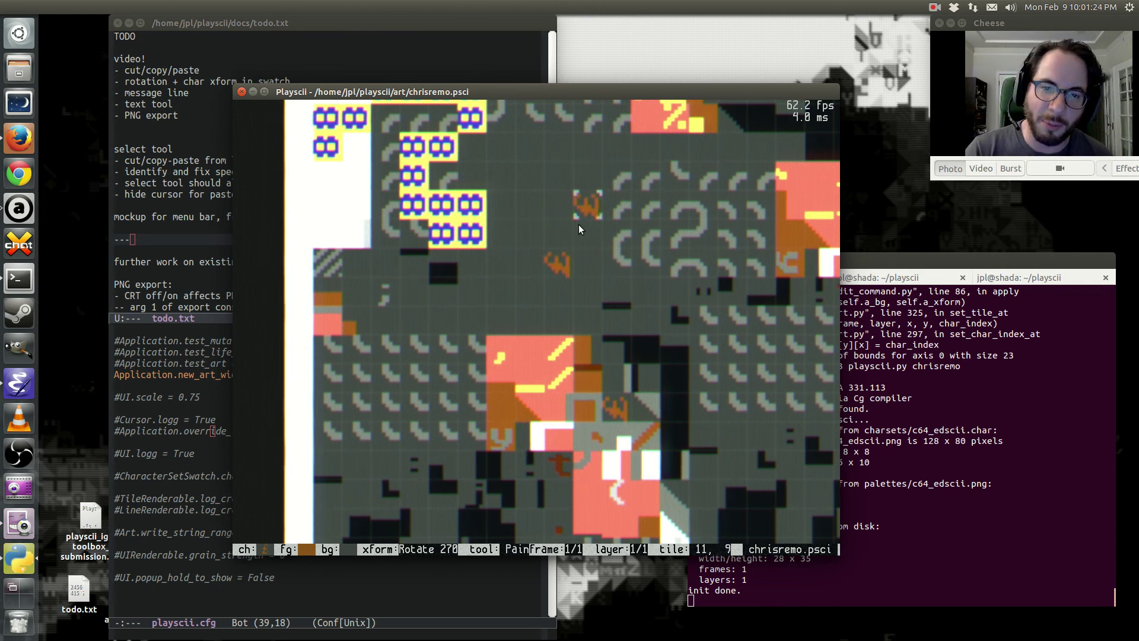
Choose the 8 character with the same brown colour and paint copies of it just above the £ copy.
{"action": "key", "text": "space"}
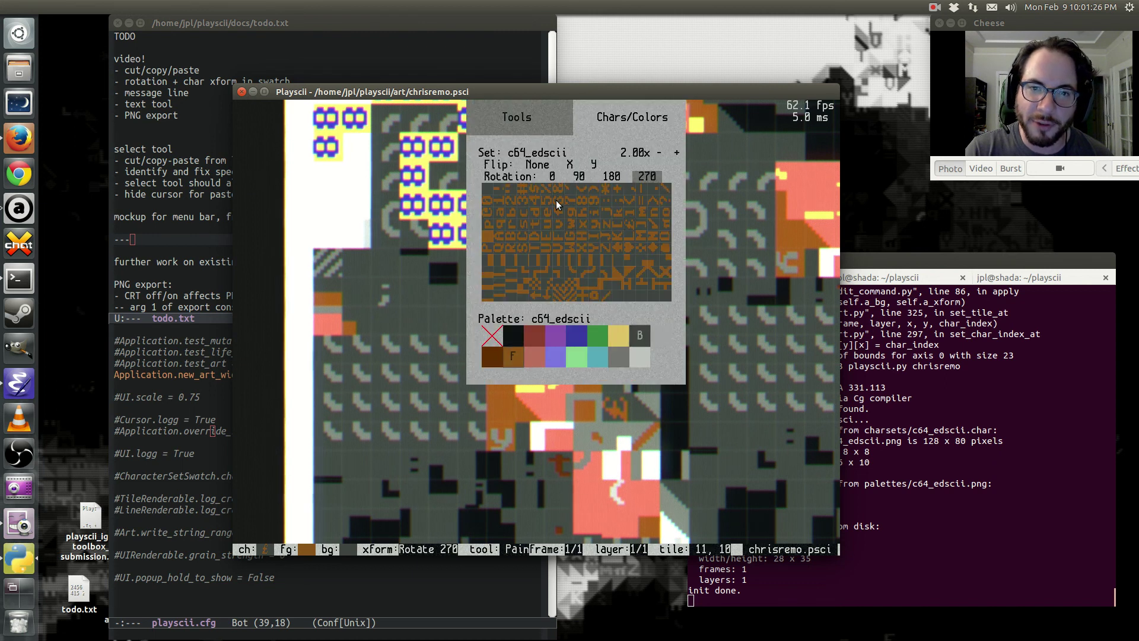
{"action": "left_click", "coordinate": [583, 201]}
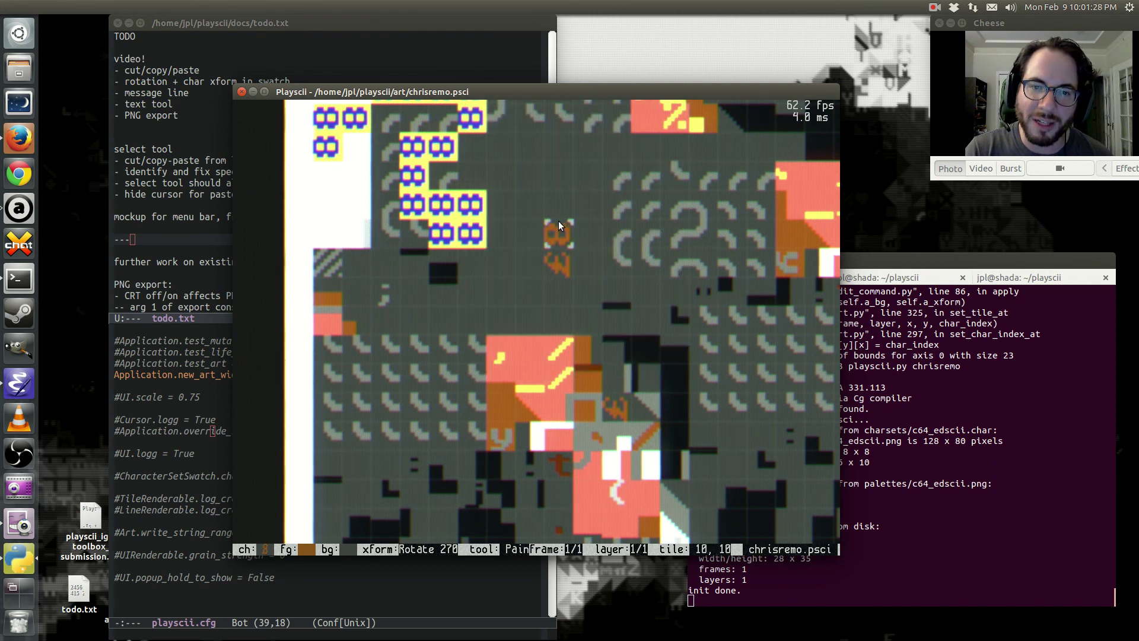
{"action": "key", "text": "w"}
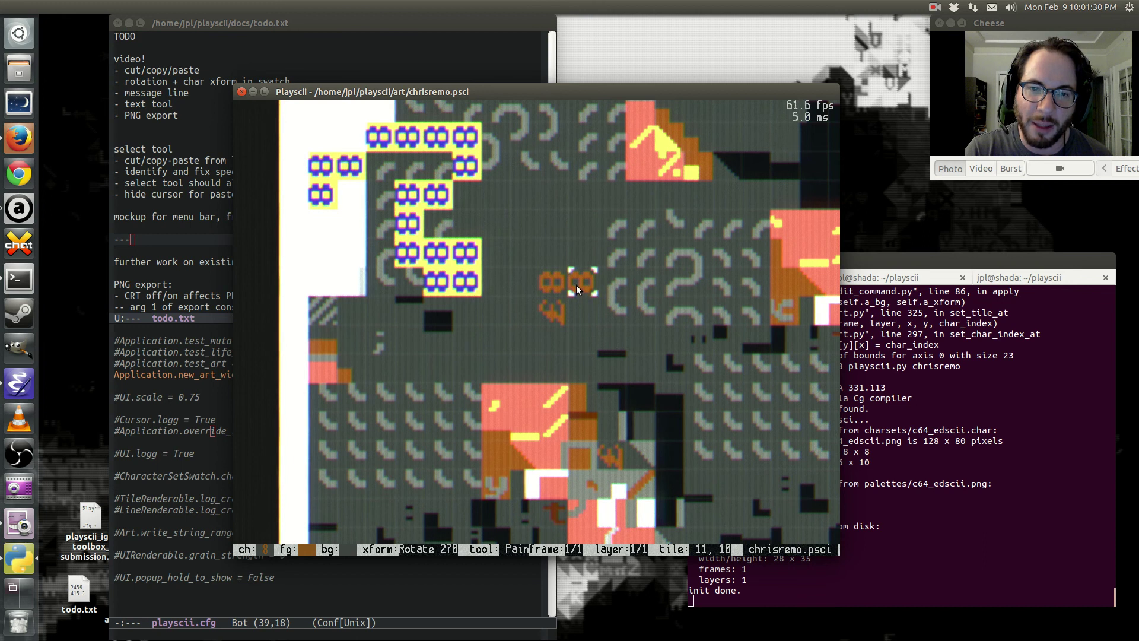
{"action": "left_click", "coordinate": [576, 285]}
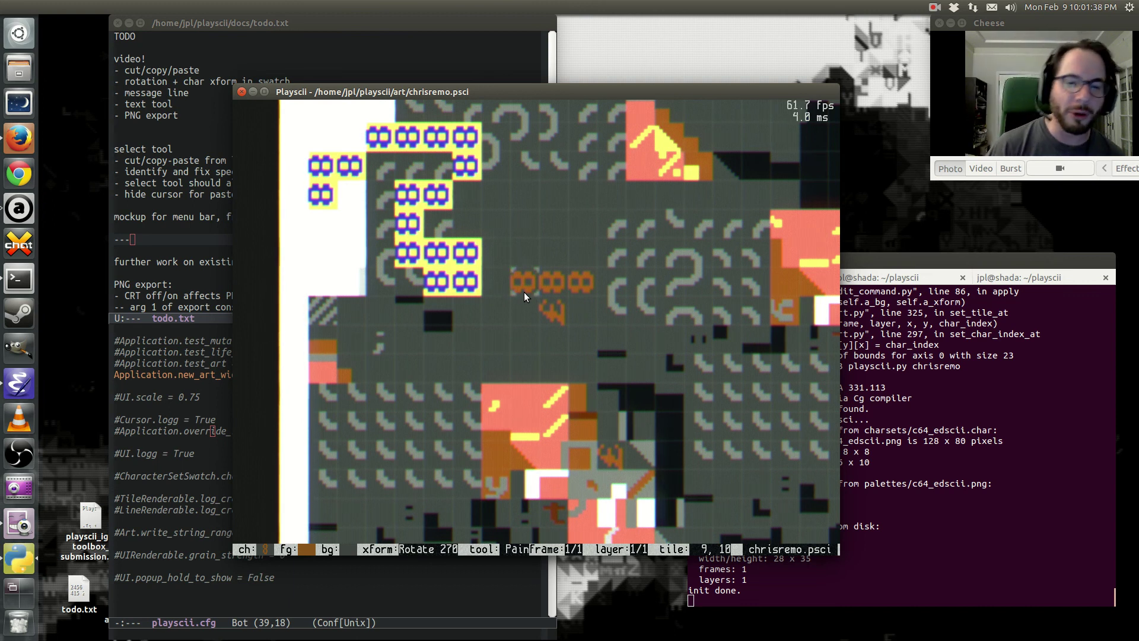
Tilt the camera to examine the portrait in perspective, and return it to the flat view.
{"action": "key", "text": "t"}
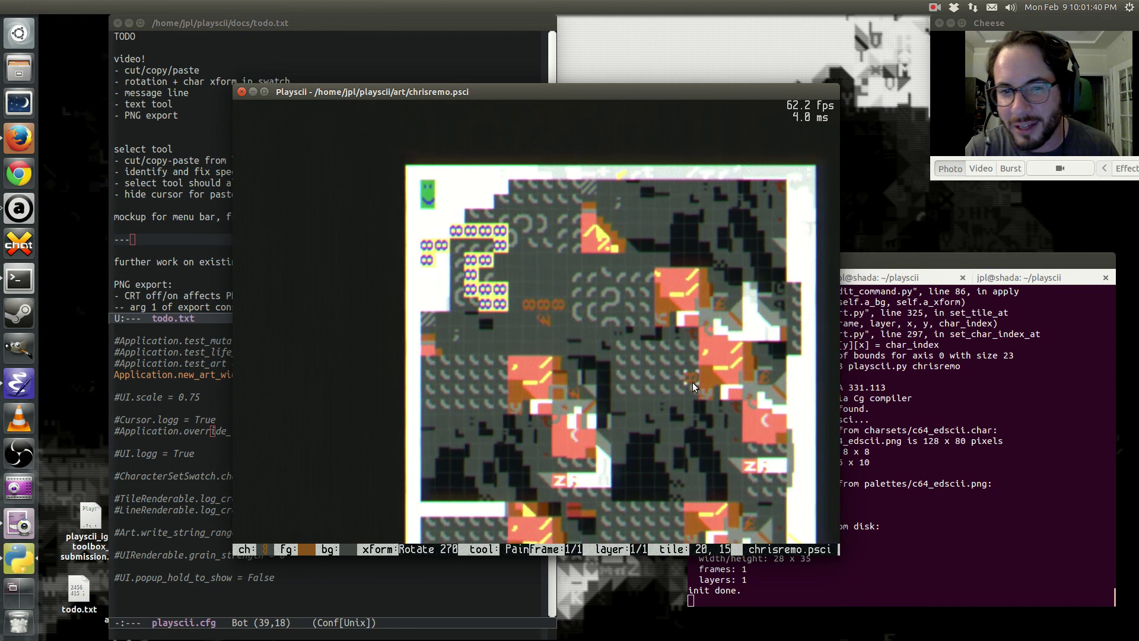
{"action": "scroll", "coordinate": [534, 360], "scroll_direction": "up", "scroll_amount": 5}
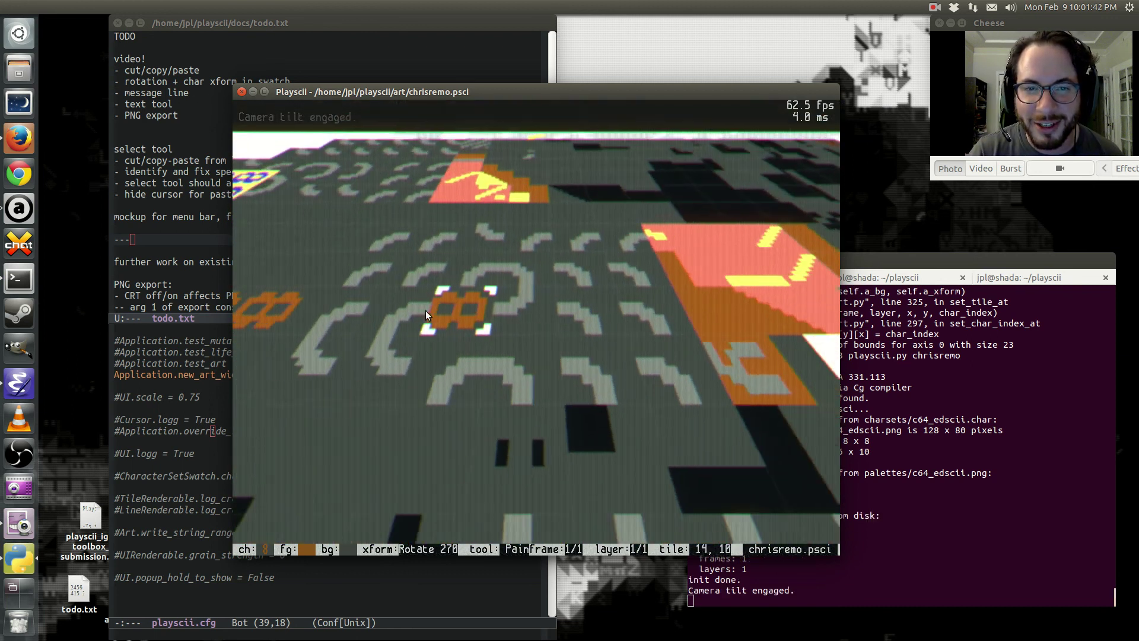
{"action": "scroll", "coordinate": [718, 384], "scroll_direction": "down", "scroll_amount": 4}
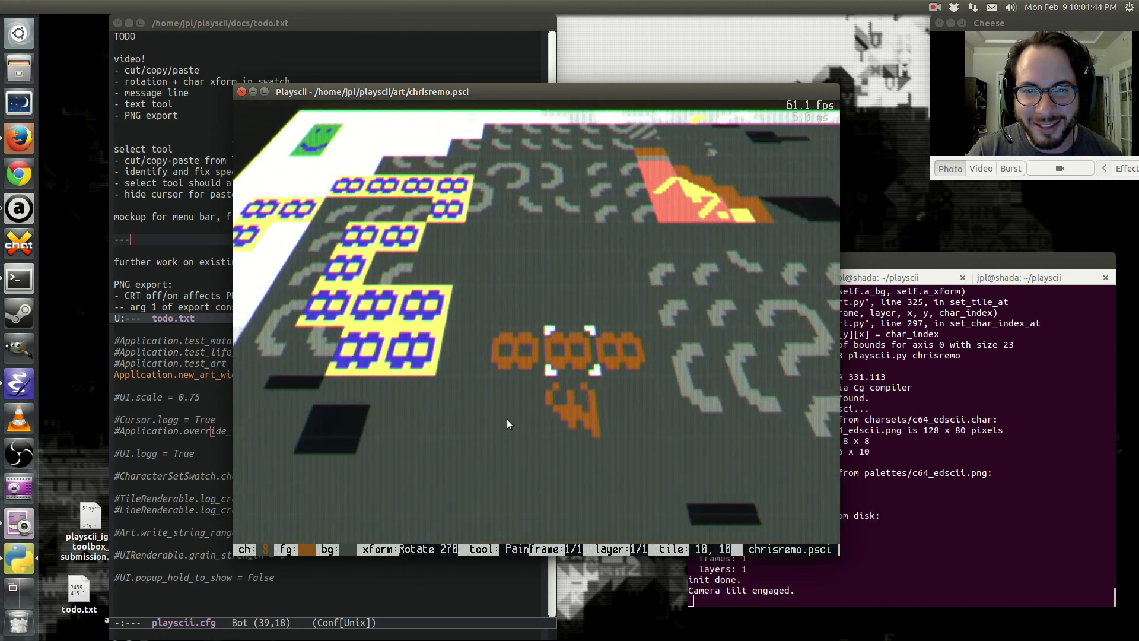
{"action": "key", "text": "t"}
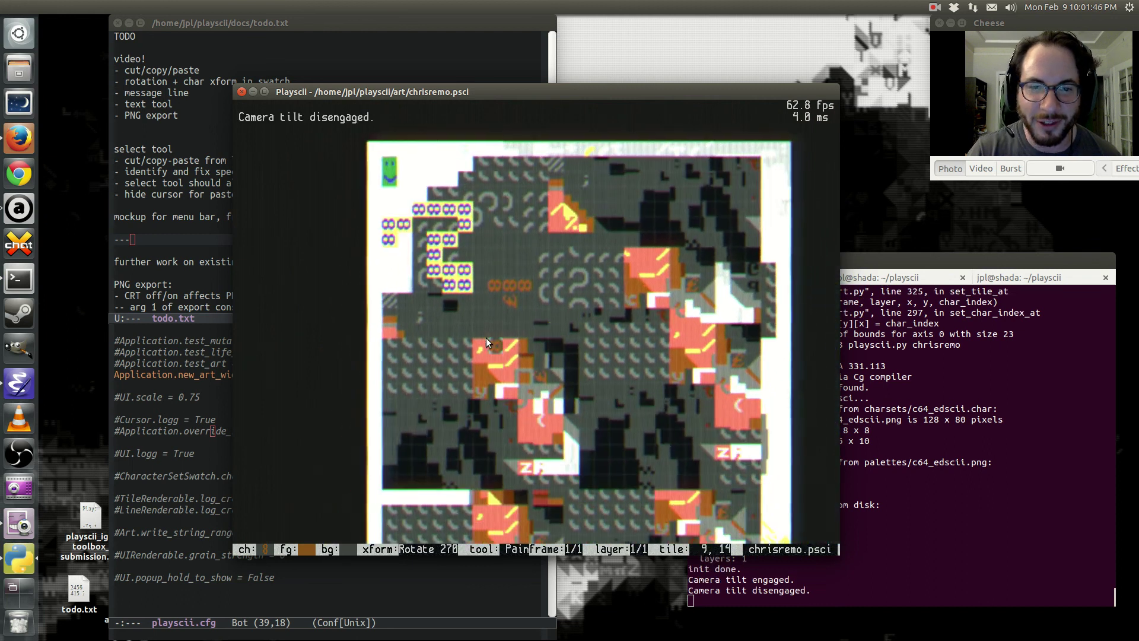
Set the character rotation to 0 and paint the current brown character upright on the grey area above the 8 tiles.
{"action": "scroll", "coordinate": [487, 325], "scroll_direction": "down", "scroll_amount": 3}
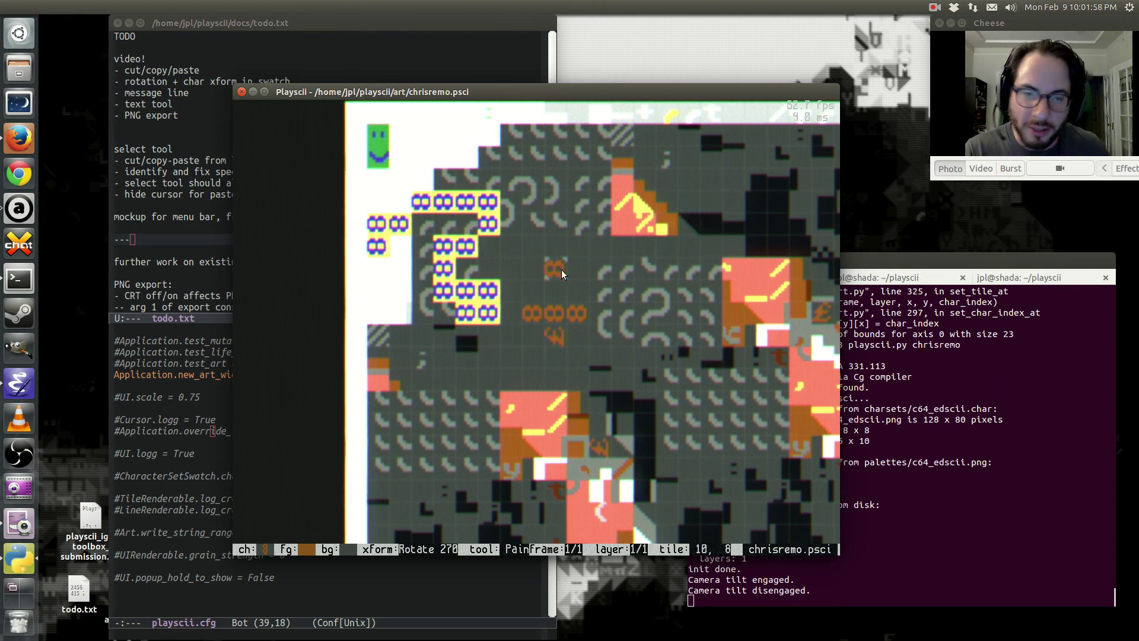
{"action": "key", "text": "space"}
{"action": "left_click", "coordinate": [537, 199]}
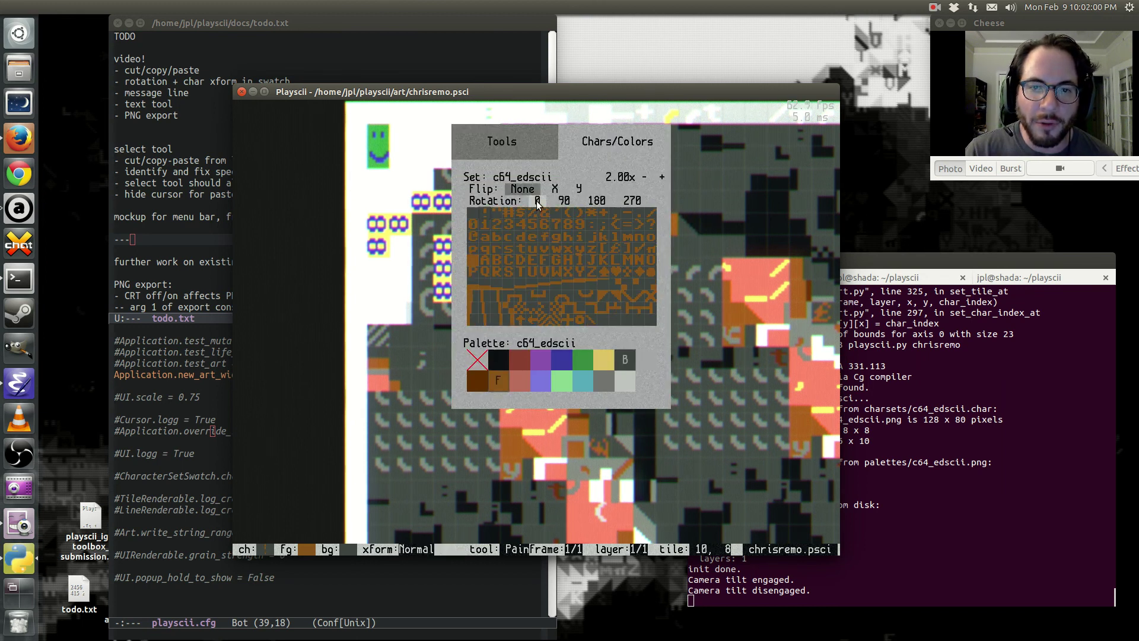
{"action": "key", "text": "space"}
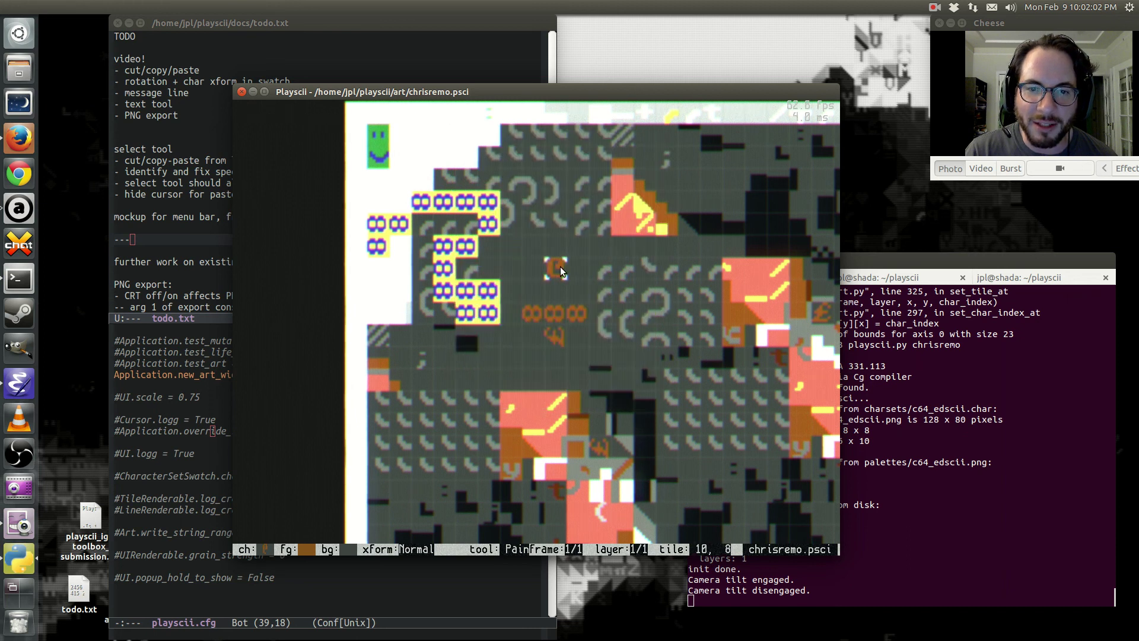
{"action": "left_click", "coordinate": [556, 268]}
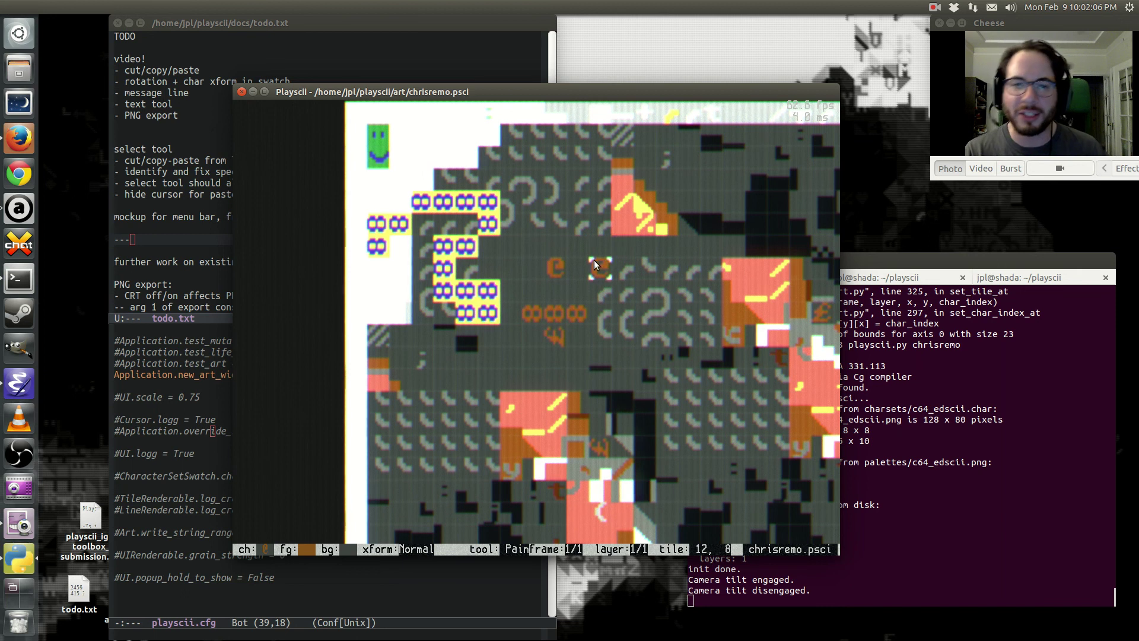
{"action": "left_click", "coordinate": [576, 269]}
Open the EDSCII file owell.ed through the console.
{"action": "key", "text": "grave"}
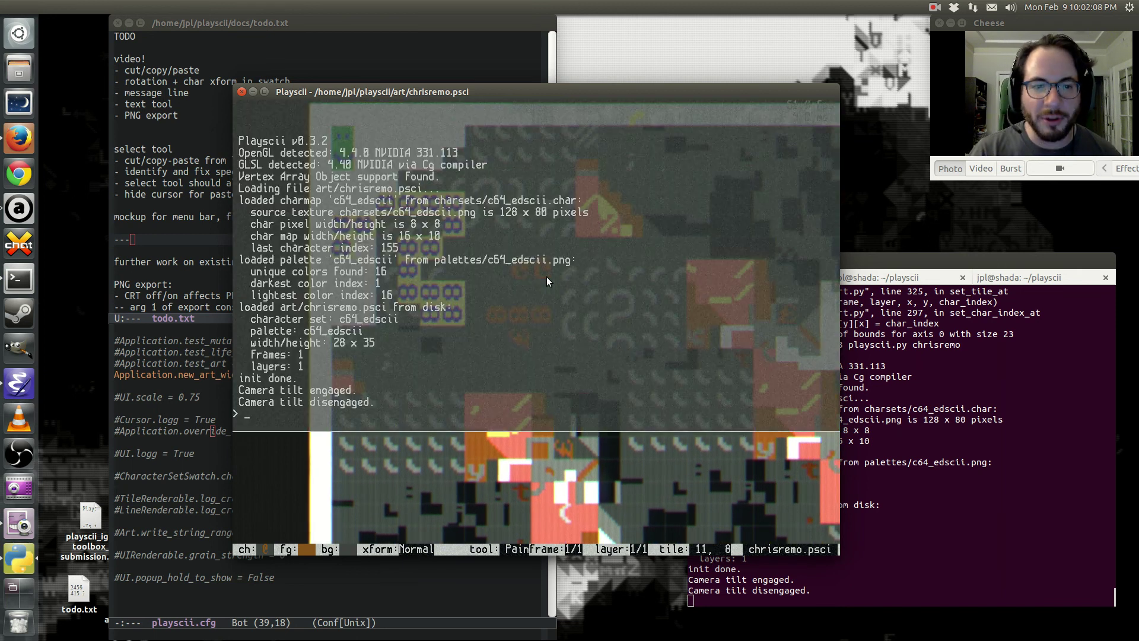
{"action": "type", "text": "open owell.ed"}
{"action": "key", "text": "Return"}
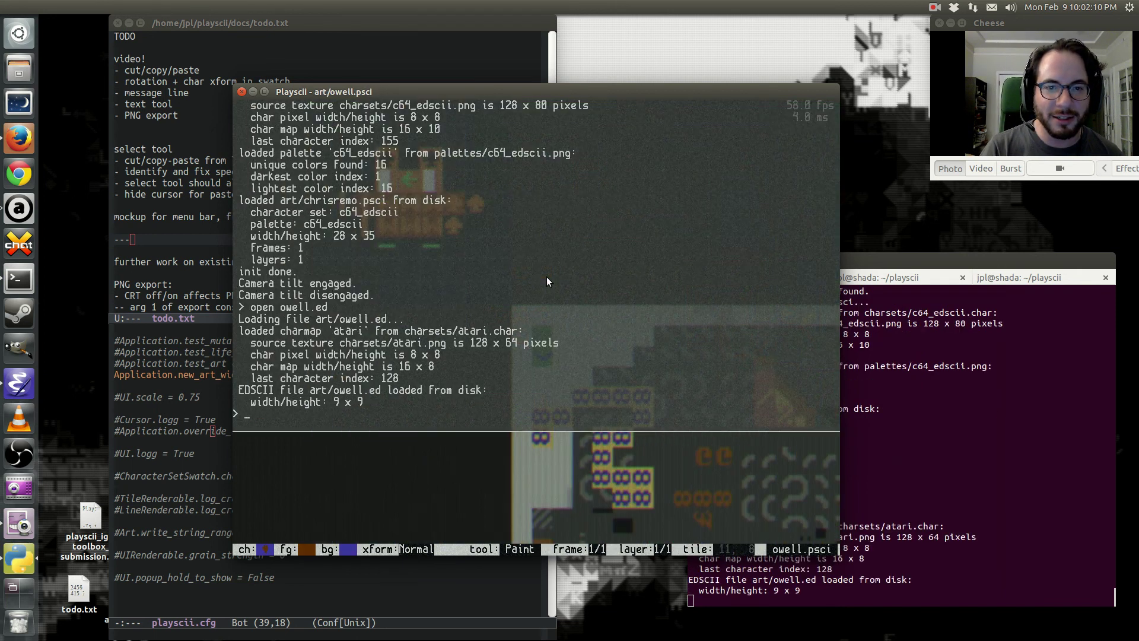
Set the owl artwork's character set to c64_edscii with the char command.
{"action": "key", "text": "grave"}
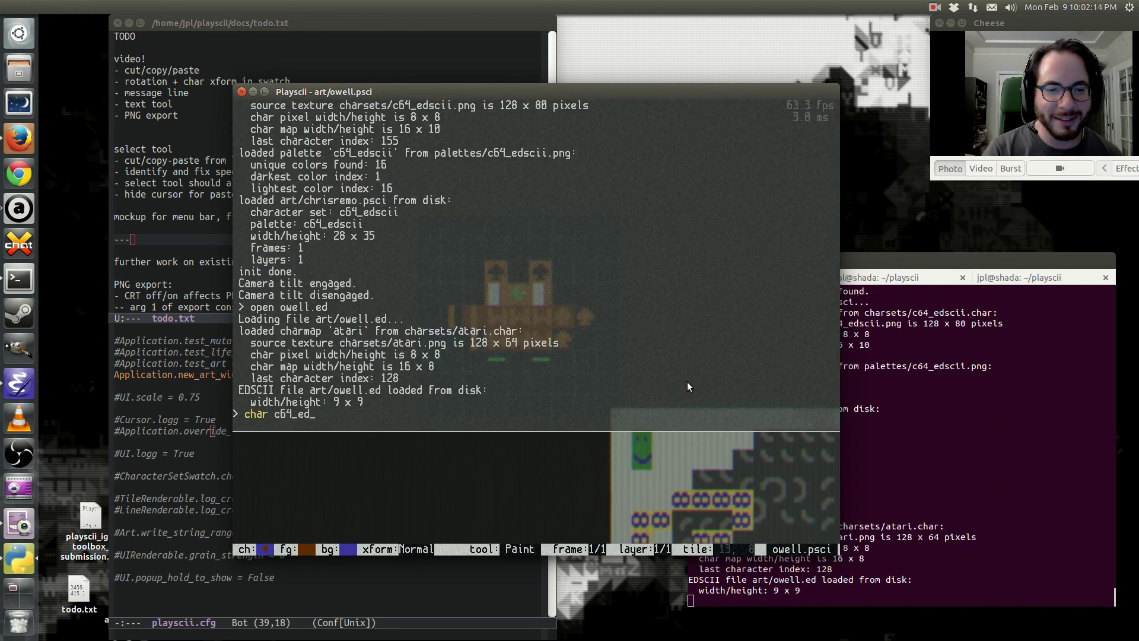
{"action": "type", "text": "char c64_edi"}
{"action": "key", "text": "BackSpace"}
{"action": "type", "text": "scii"}
{"action": "key", "text": "Return"}
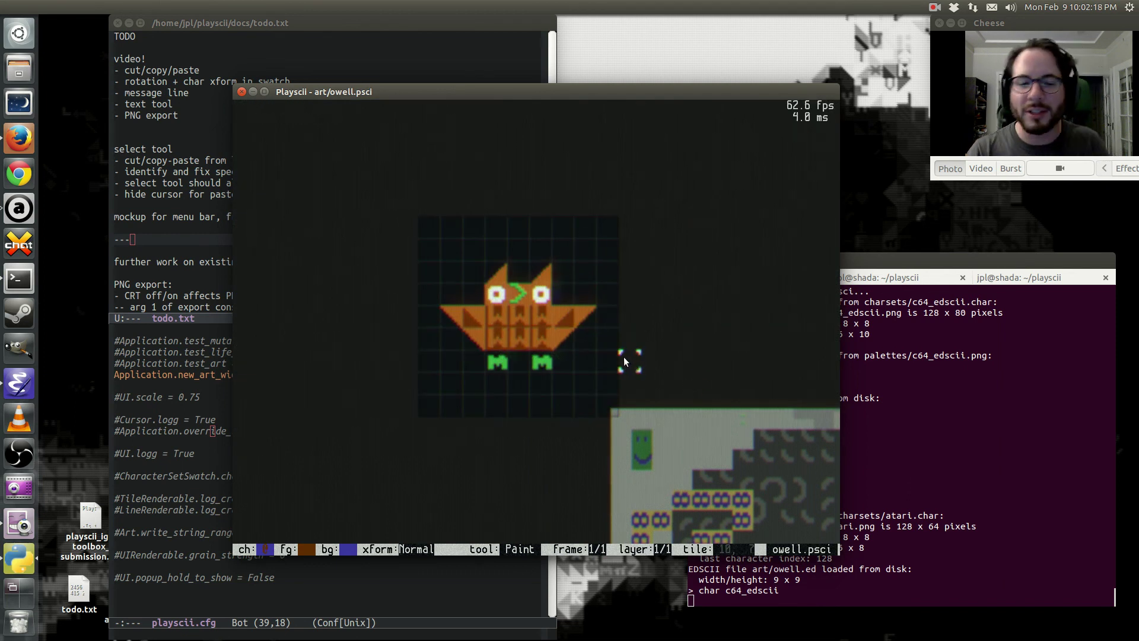
Pick up the owl's beak tile, set the character rotation to 90 and repaint the beak pointing downwards.
{"action": "middle_click", "coordinate": [527, 291]}
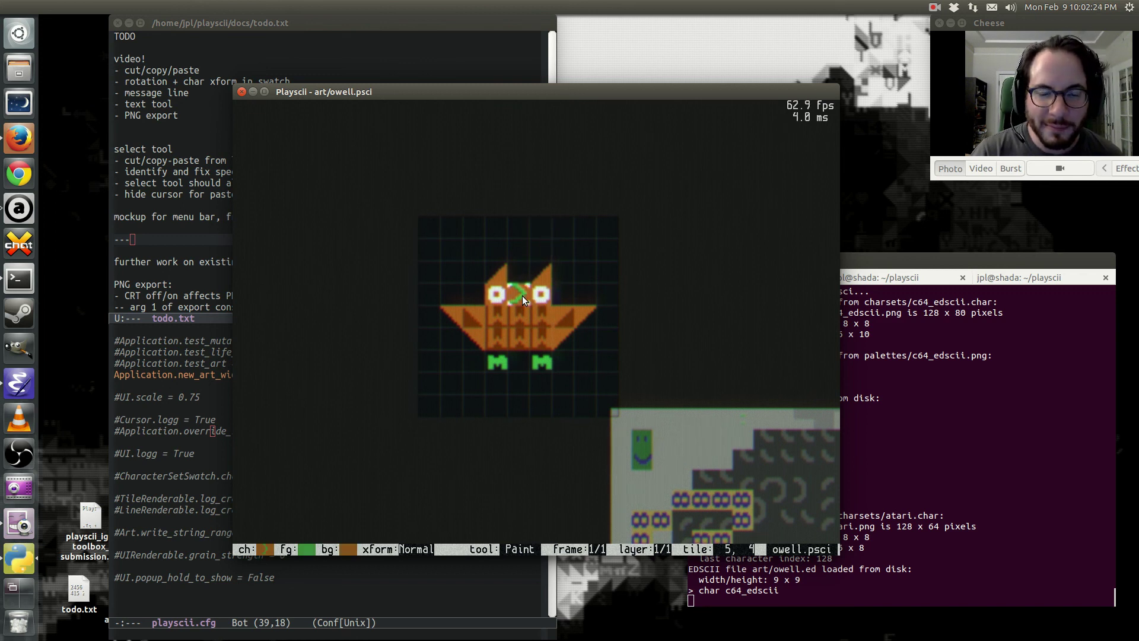
{"action": "key", "text": "bracketright"}
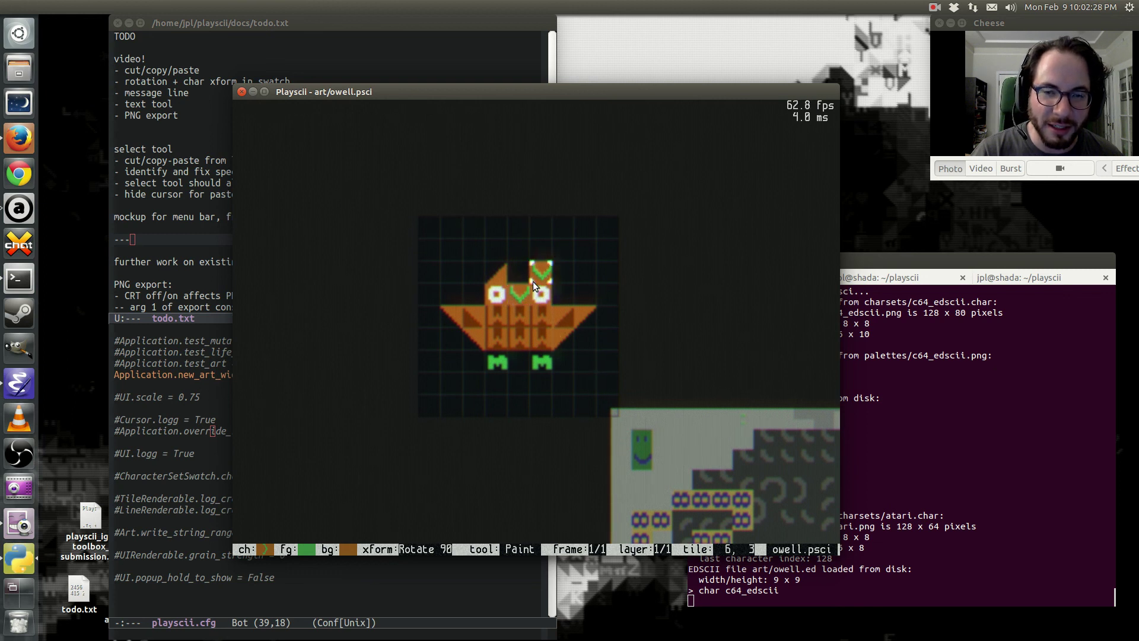
{"action": "left_click", "coordinate": [521, 295]}
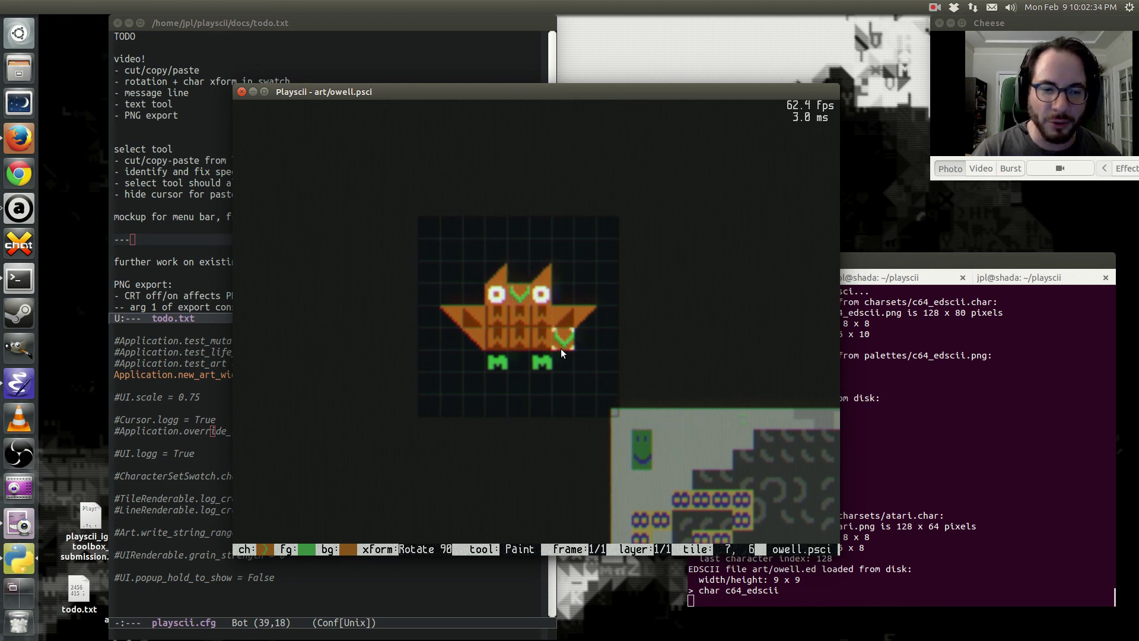
Set the owl artwork's palette to c64_edscii with the pal command.
{"action": "key", "text": "grave"}
{"action": "type", "text": "c64_"}
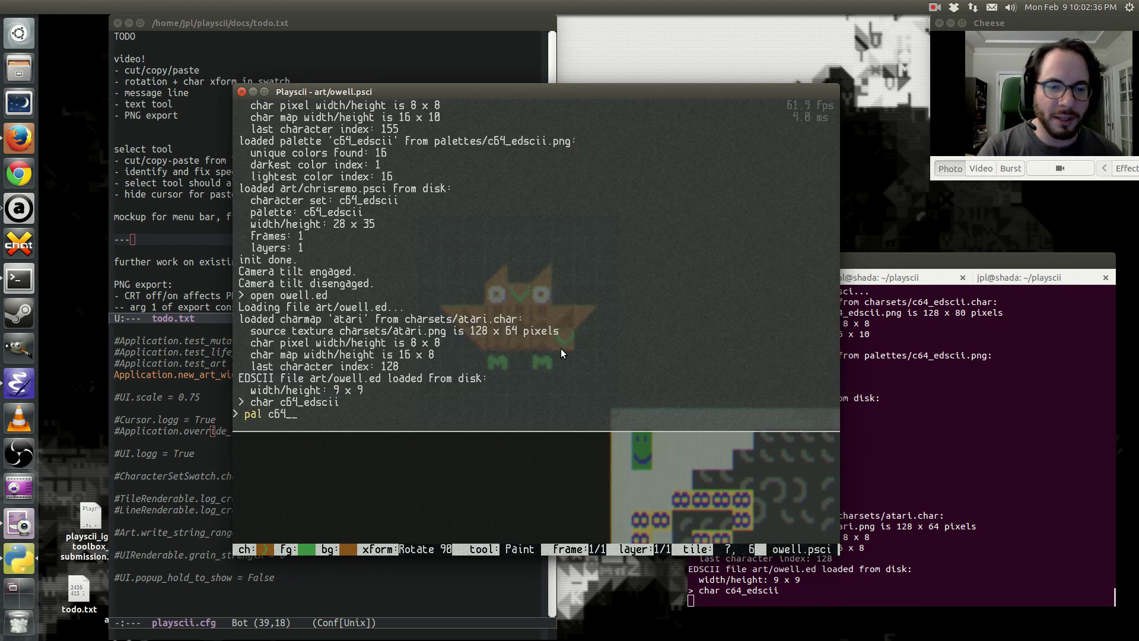
{"action": "type", "text": "cii"}
{"action": "key", "text": "Return"}
{"action": "key", "text": "Tab"}
{"action": "key", "text": "Tab"}
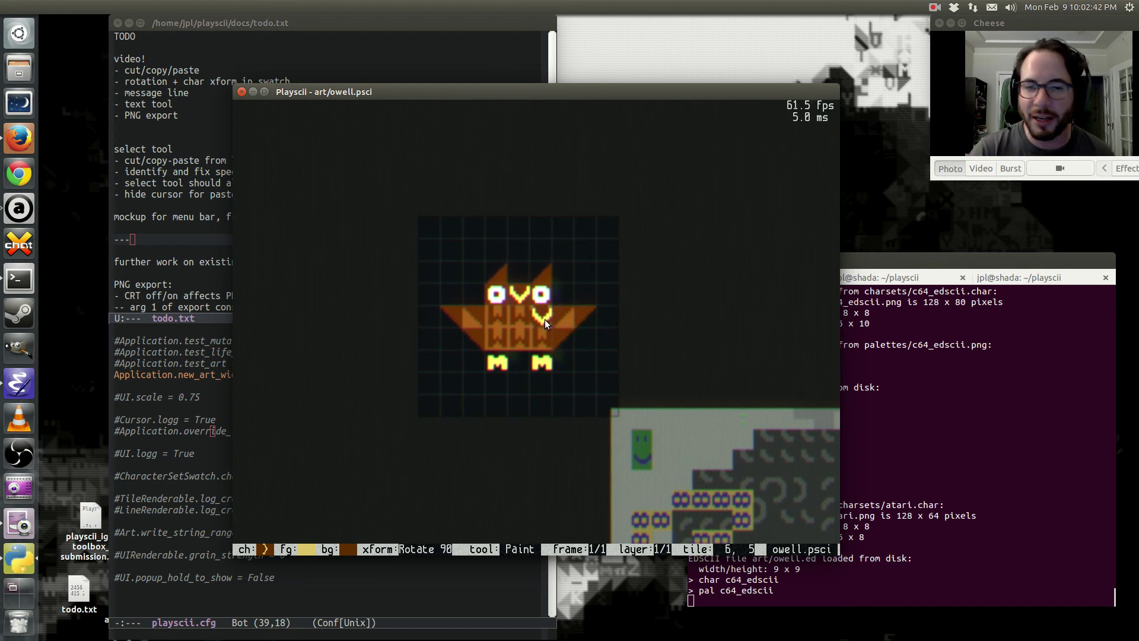
Pick up an owl belly tile and turn several of the belly tiles with the Rotate tool.
{"action": "key", "text": "q"}
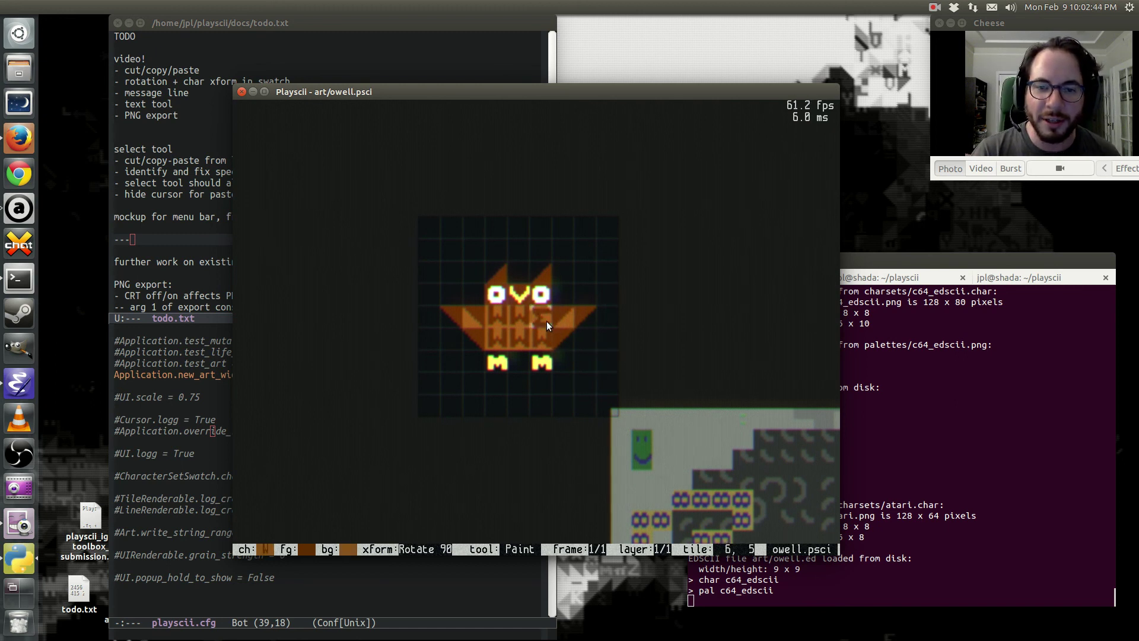
{"action": "key", "text": "r"}
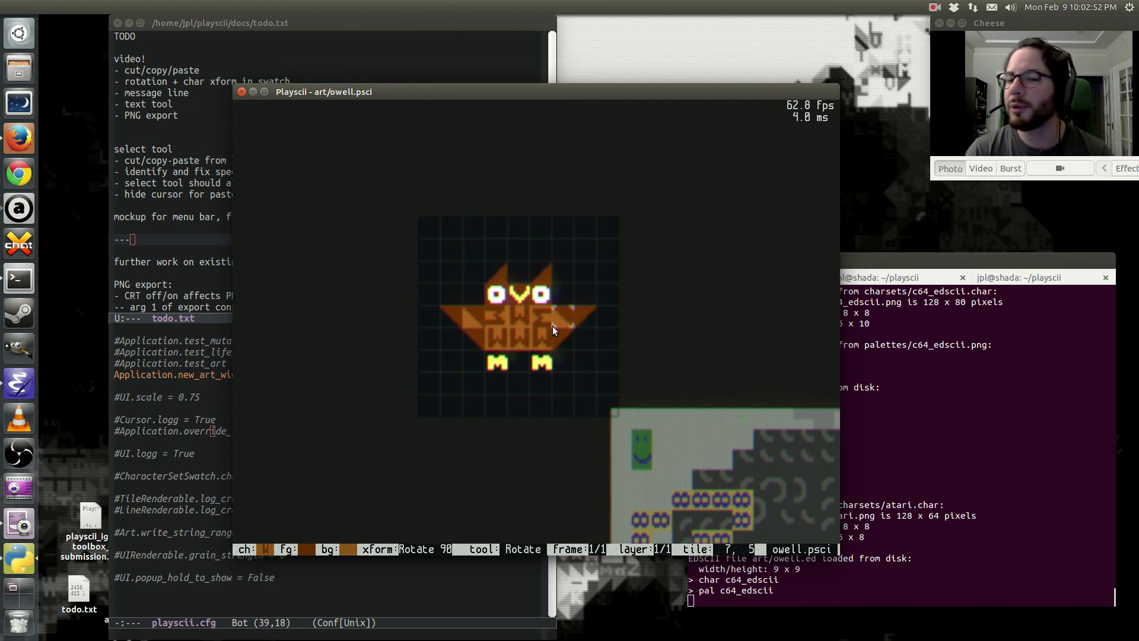
Export the owl artwork as a PNG image.
{"action": "scroll", "coordinate": [602, 360], "scroll_direction": "down", "scroll_amount": 3}
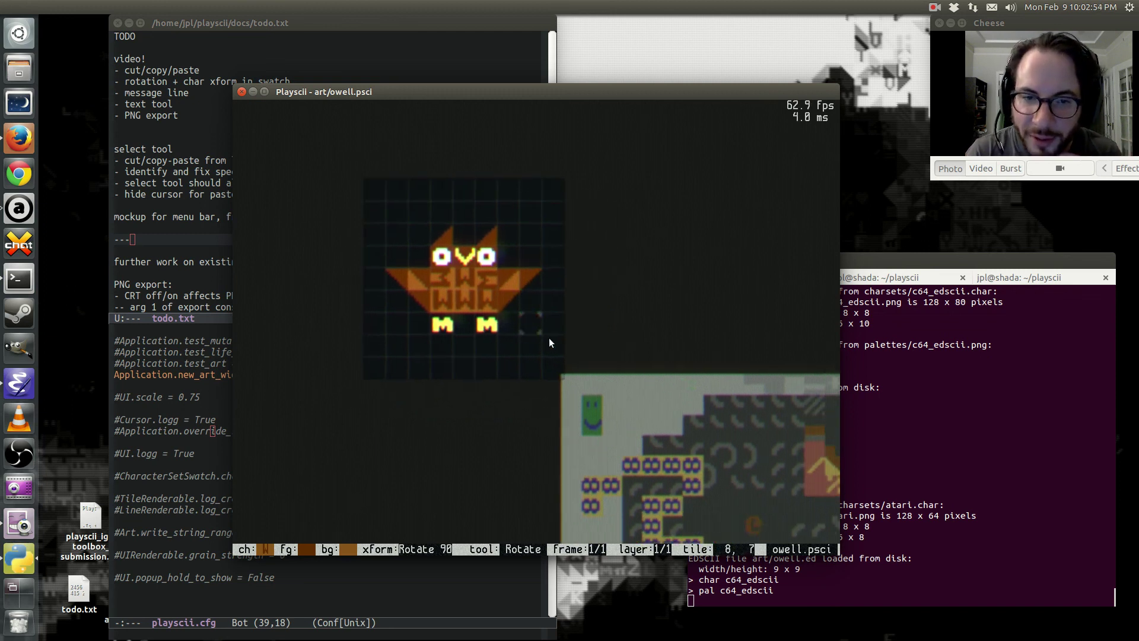
{"action": "scroll", "coordinate": [541, 329], "scroll_direction": "down", "scroll_amount": 2}
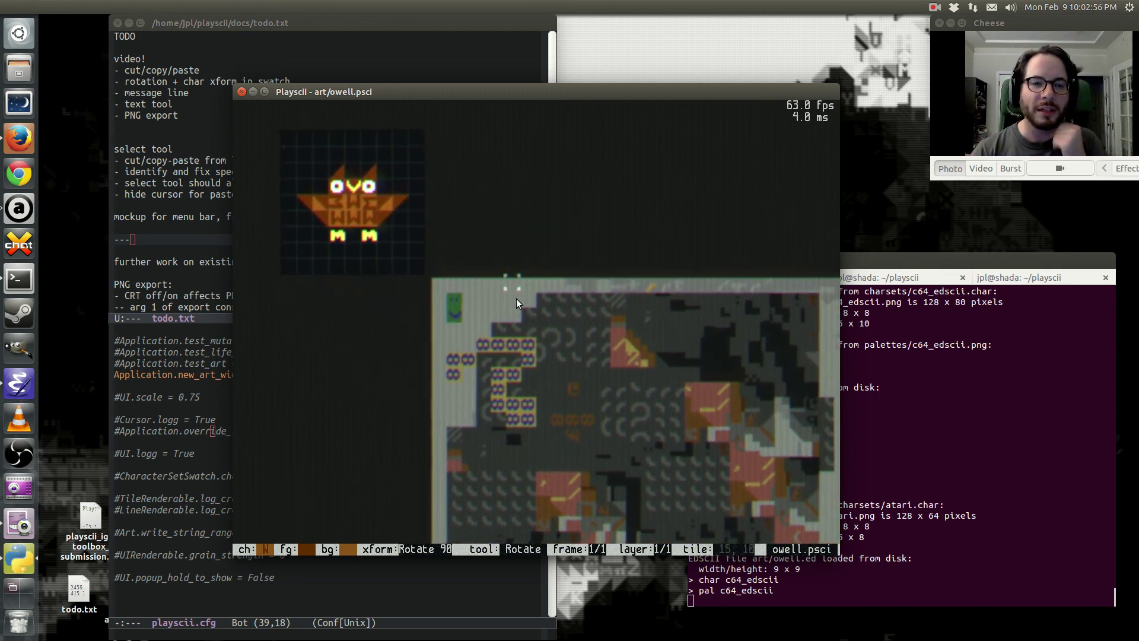
{"action": "scroll", "coordinate": [548, 351], "scroll_direction": "down", "scroll_amount": 2}
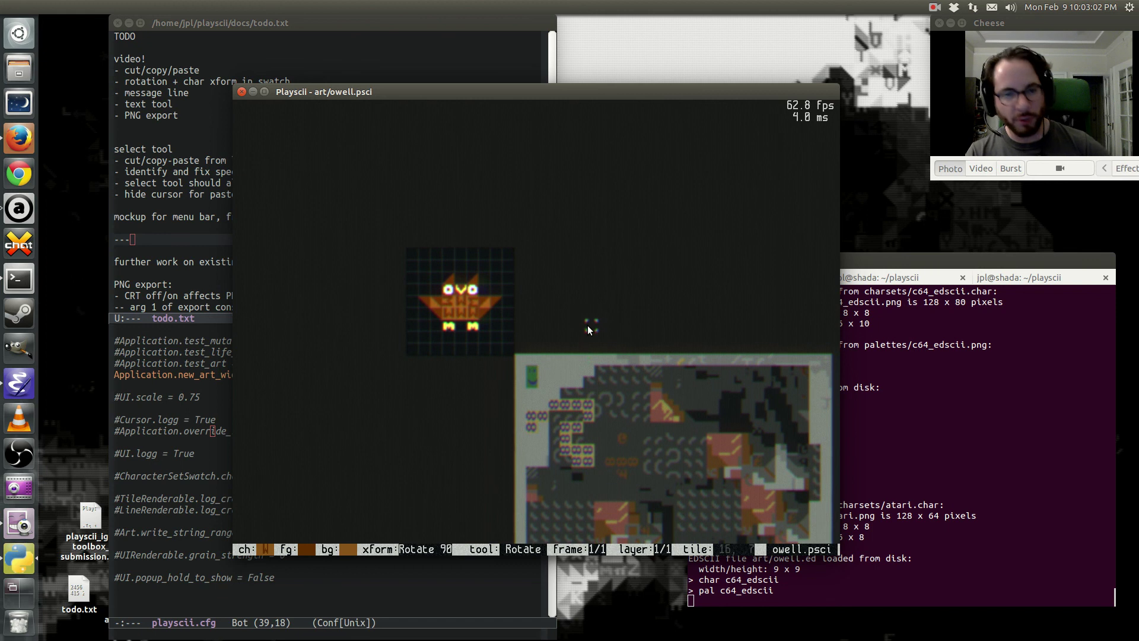
{"action": "left_click_drag", "start_coordinate": [534, 311], "coordinate": [573, 315]}
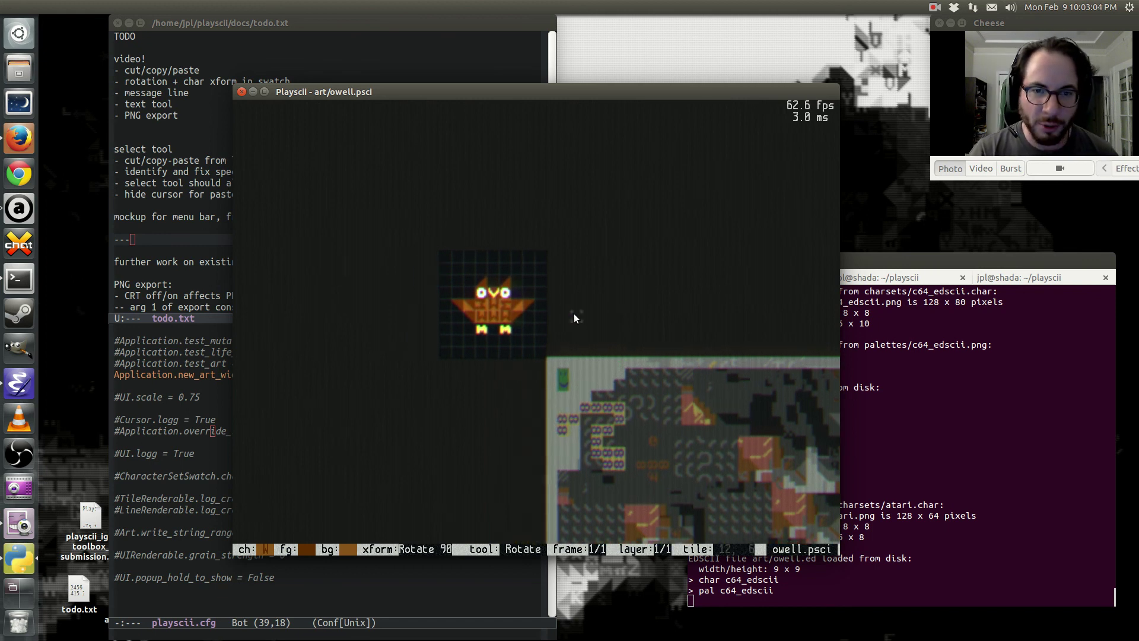
{"action": "key", "text": "ctrl+e"}
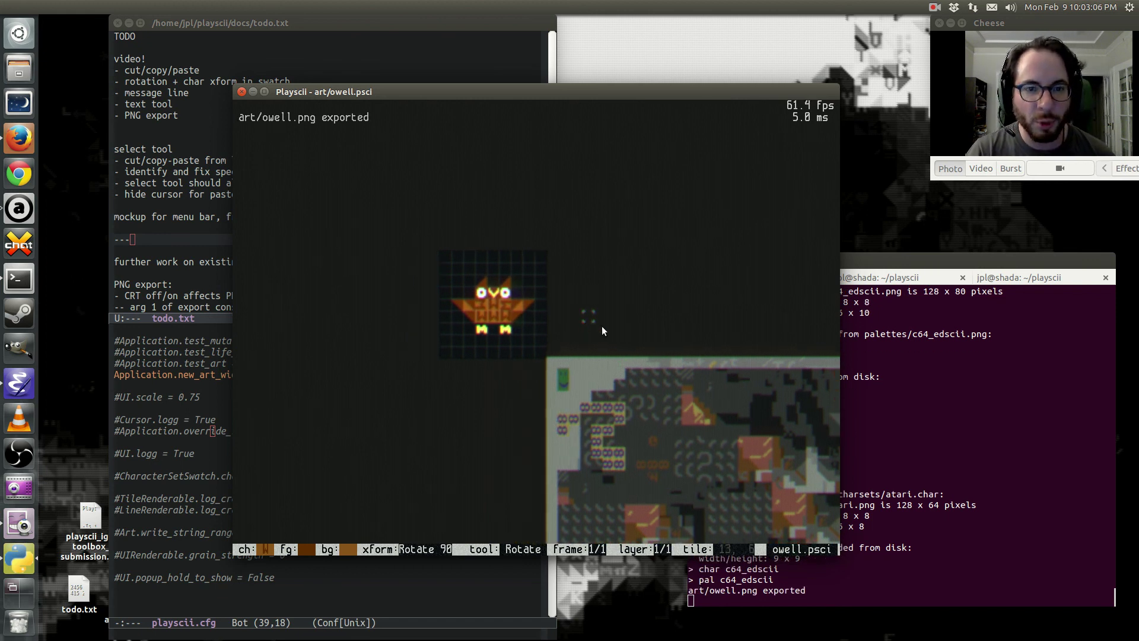
Switch editing to the chrisremo portrait and export it as a PNG image.
{"action": "left_click_drag", "start_coordinate": [709, 386], "coordinate": [631, 312]}
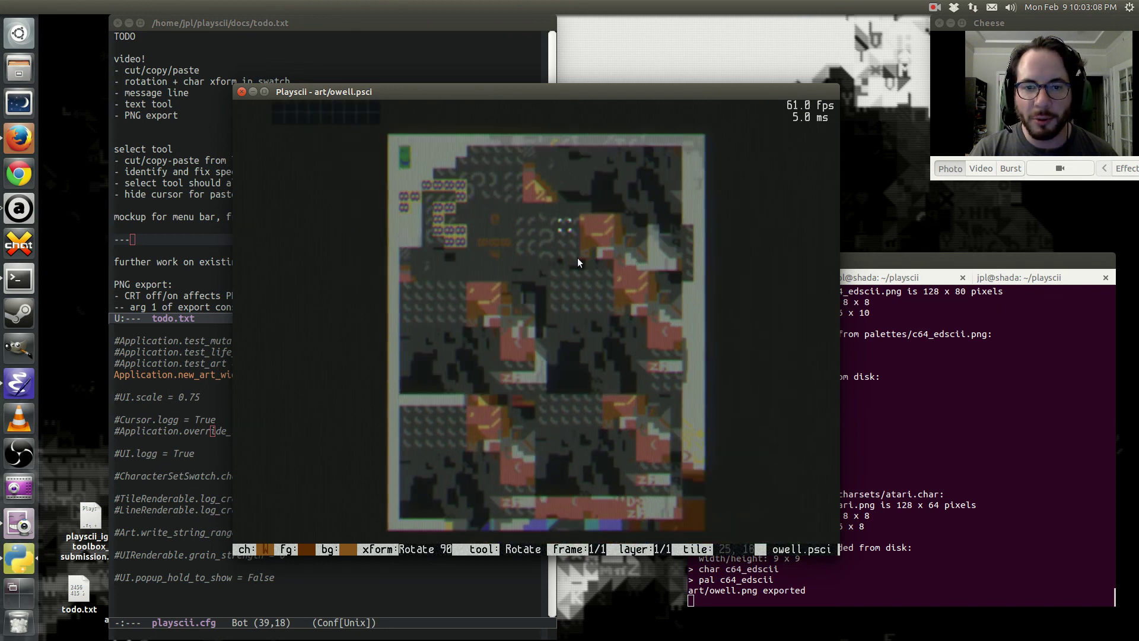
{"action": "left_click", "coordinate": [570, 256]}
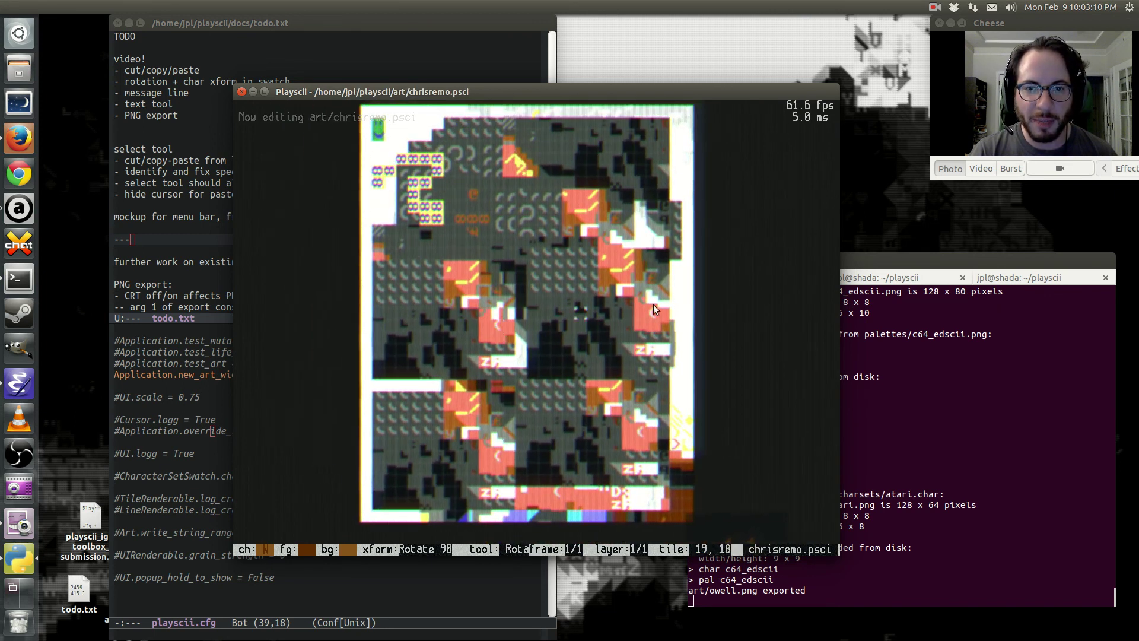
{"action": "key", "text": "ctrl+e"}
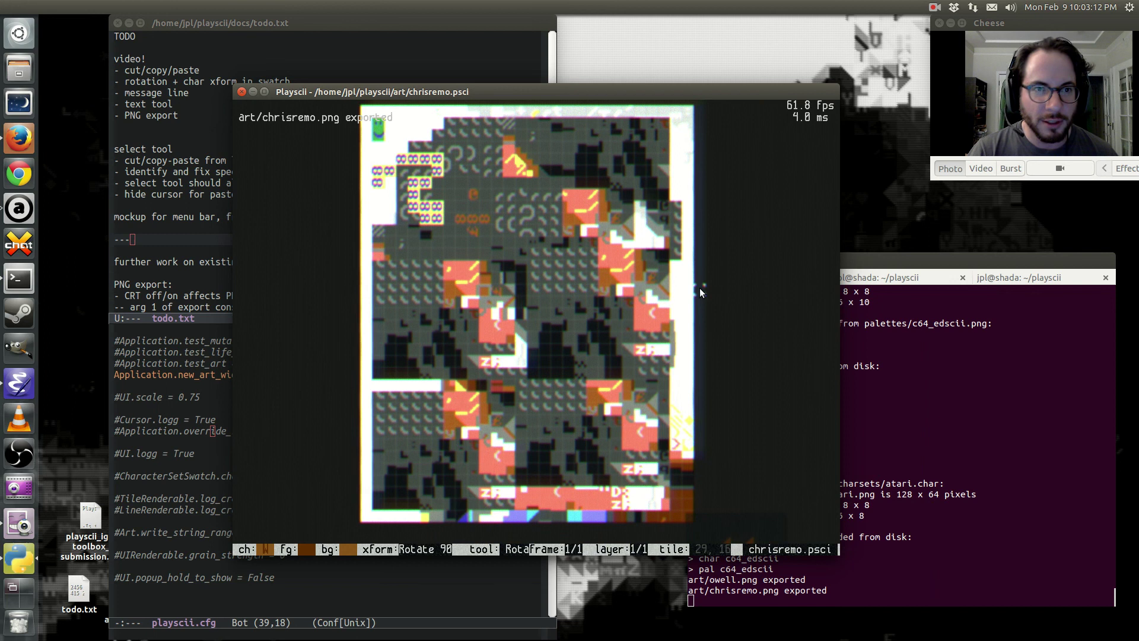
Export the chrisremo portrait to PNG a second time.
{"action": "left_click_drag", "start_coordinate": [700, 288], "coordinate": [755, 337]}
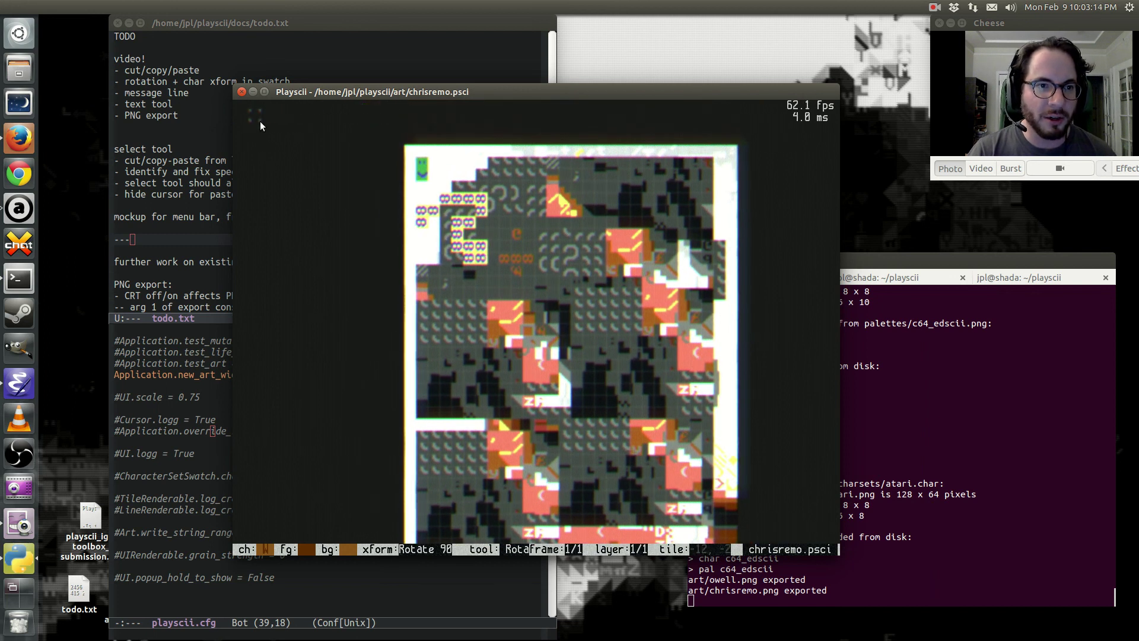
{"action": "key", "text": "w"}
{"action": "key", "text": "a"}
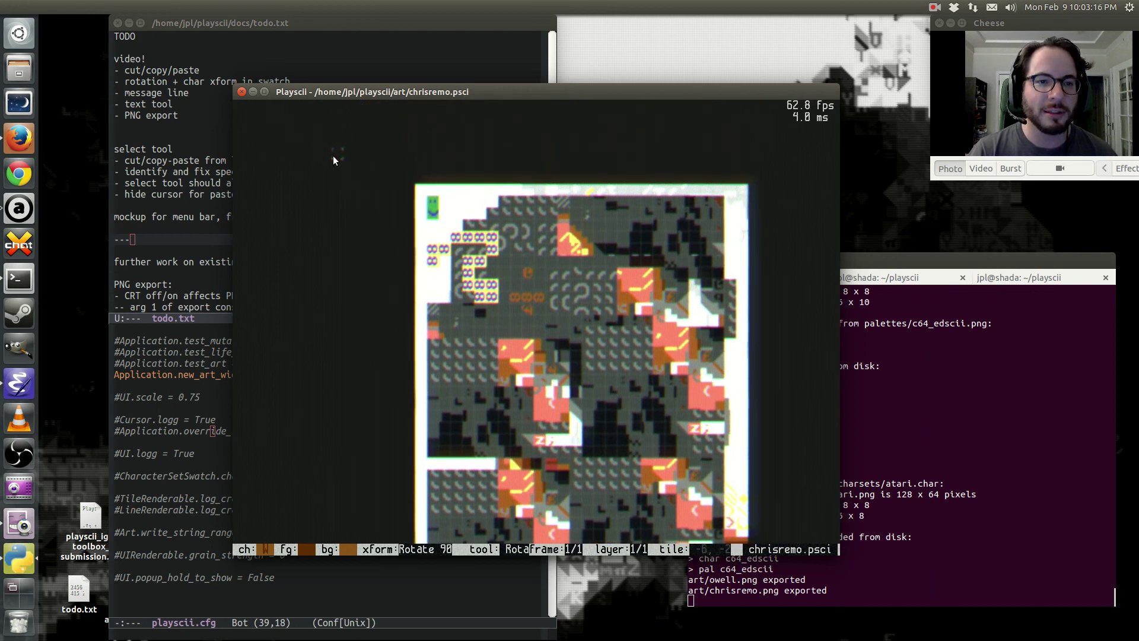
{"action": "key", "text": "ctrl+e"}
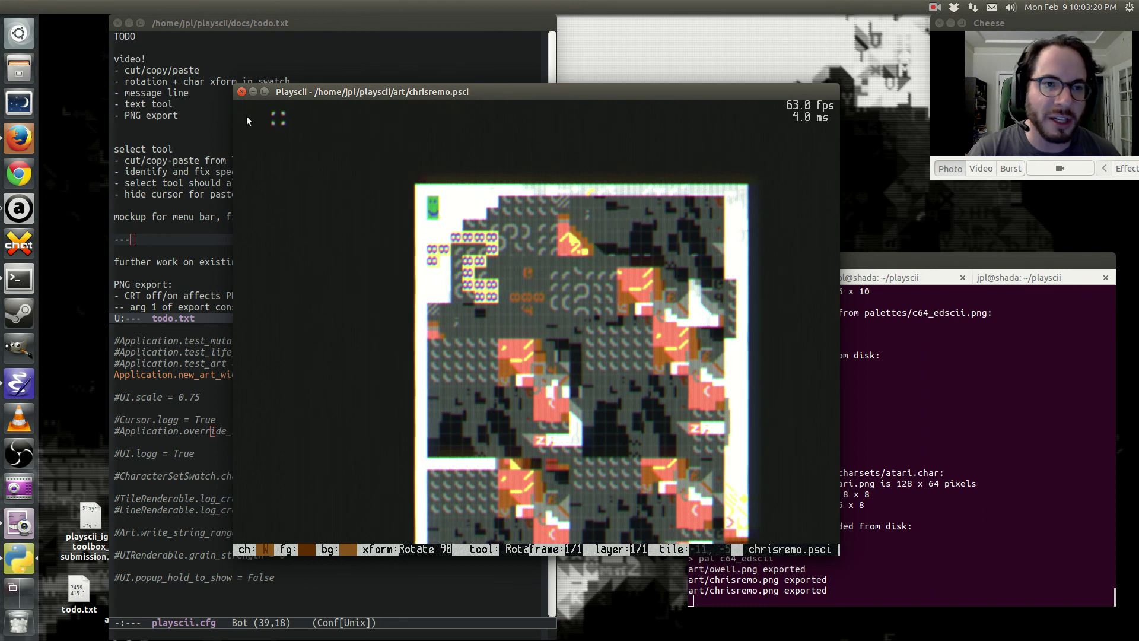
{"action": "key", "text": "grave"}
{"action": "key", "text": "grave"}
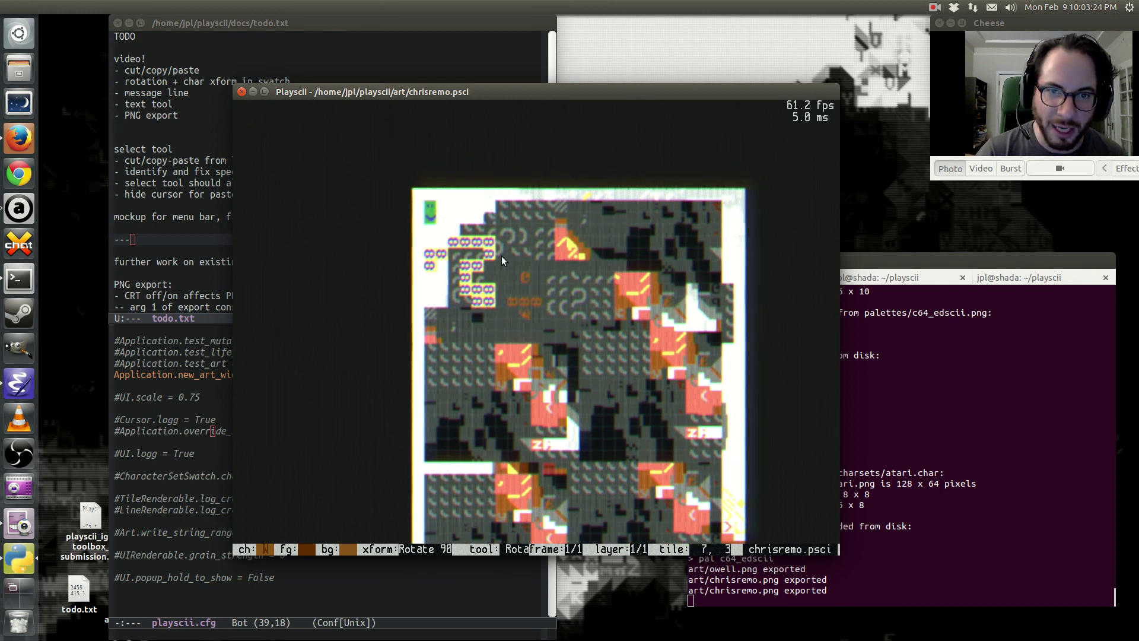
{"action": "key", "text": "s"}
{"action": "key", "text": "a"}
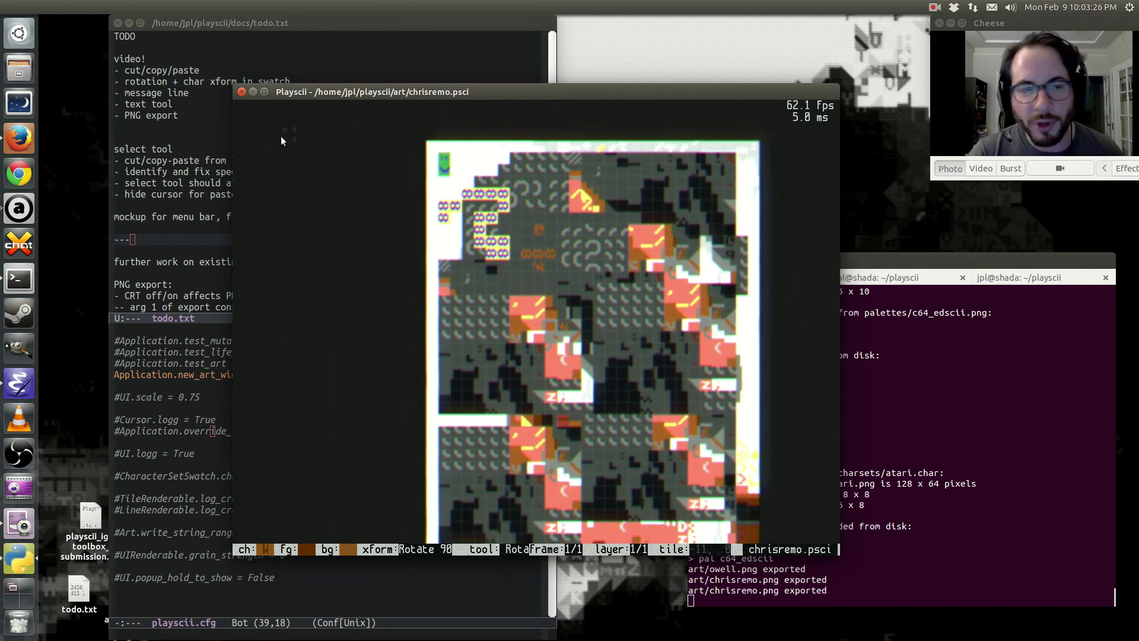
{"action": "key", "text": "w"}
{"action": "key", "text": "a"}
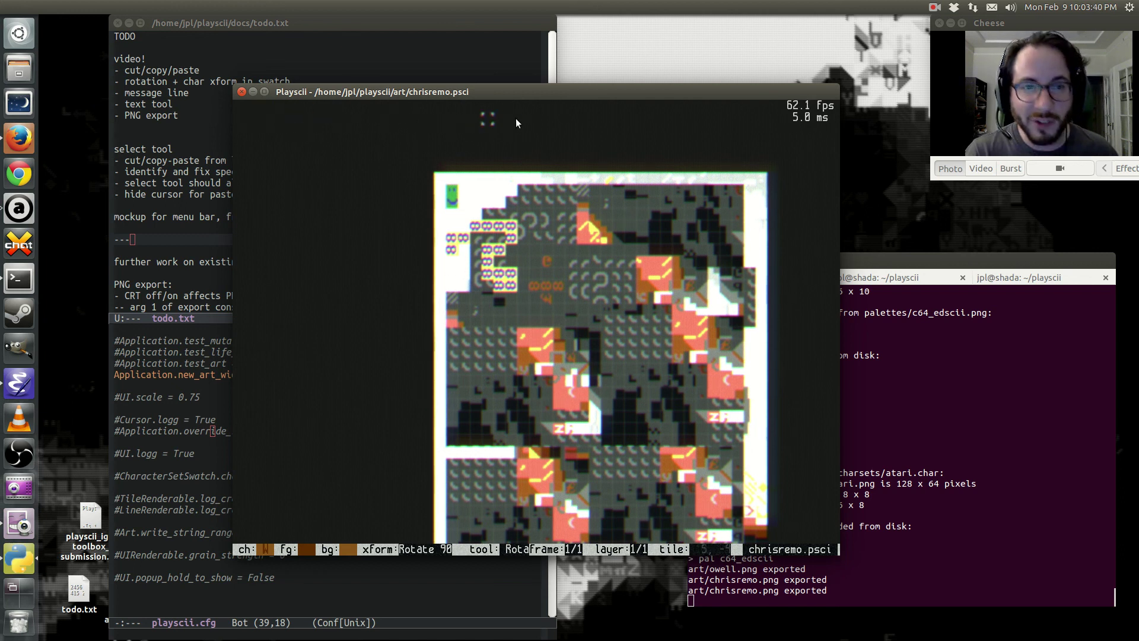
Move the Playscii window slightly upwards, switch to the terminal and highlight the latest export messages.
{"action": "left_click_drag", "start_coordinate": [587, 88], "coordinate": [583, 74]}
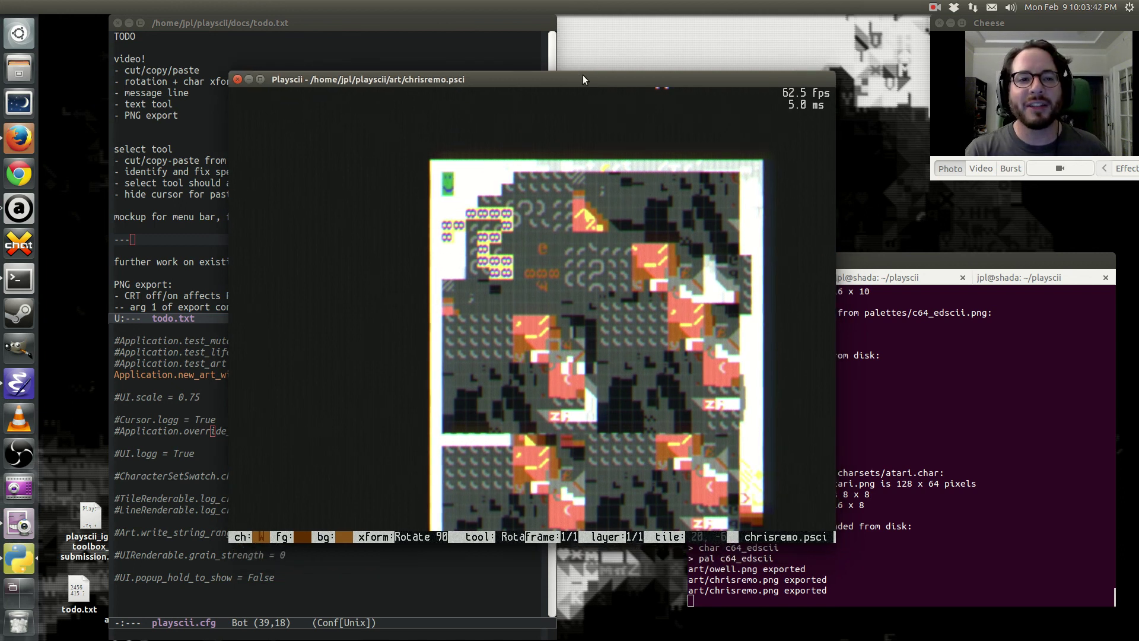
{"action": "left_click", "coordinate": [919, 392]}
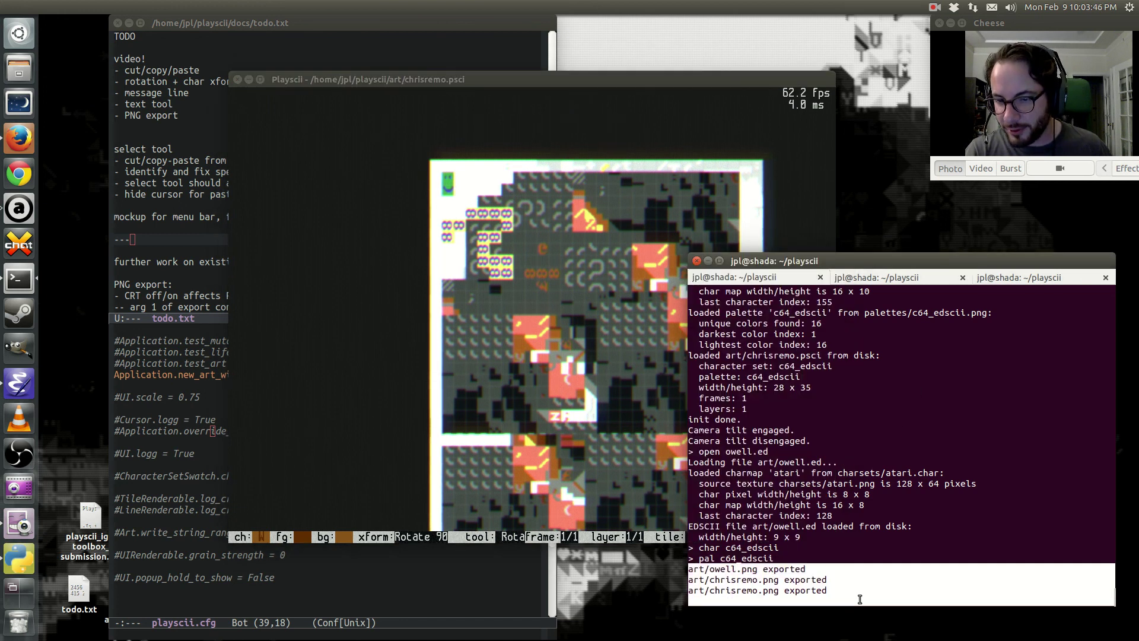
Return to Playscii, open its console to check the recent export messages, and close it.
{"action": "left_click", "coordinate": [687, 79]}
{"action": "key", "text": "grave"}
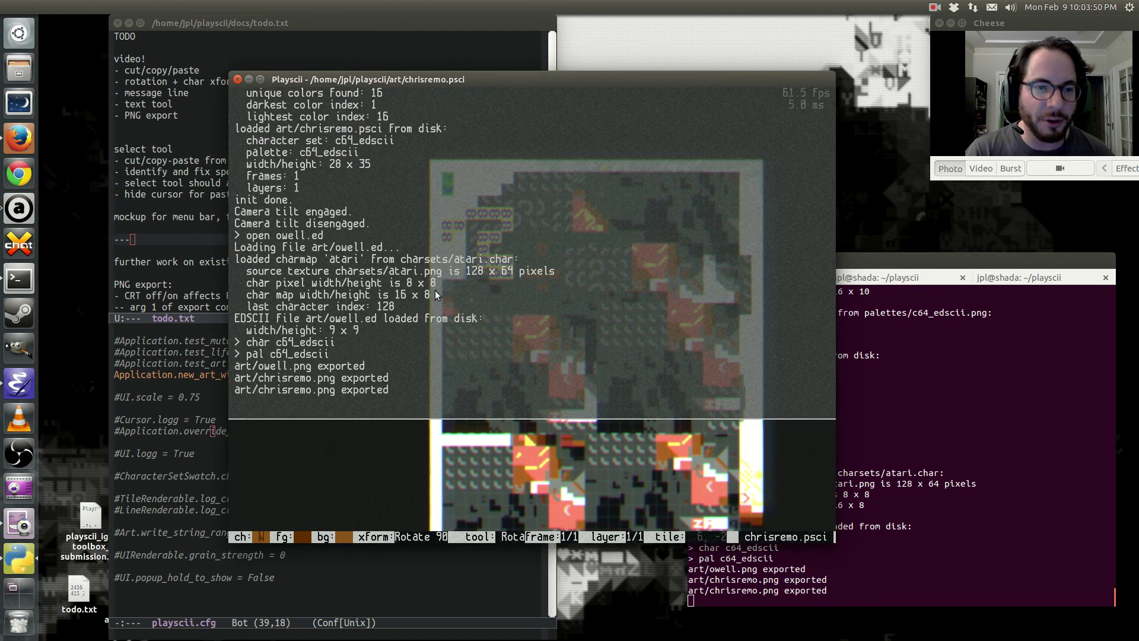
{"action": "key", "text": "grave"}
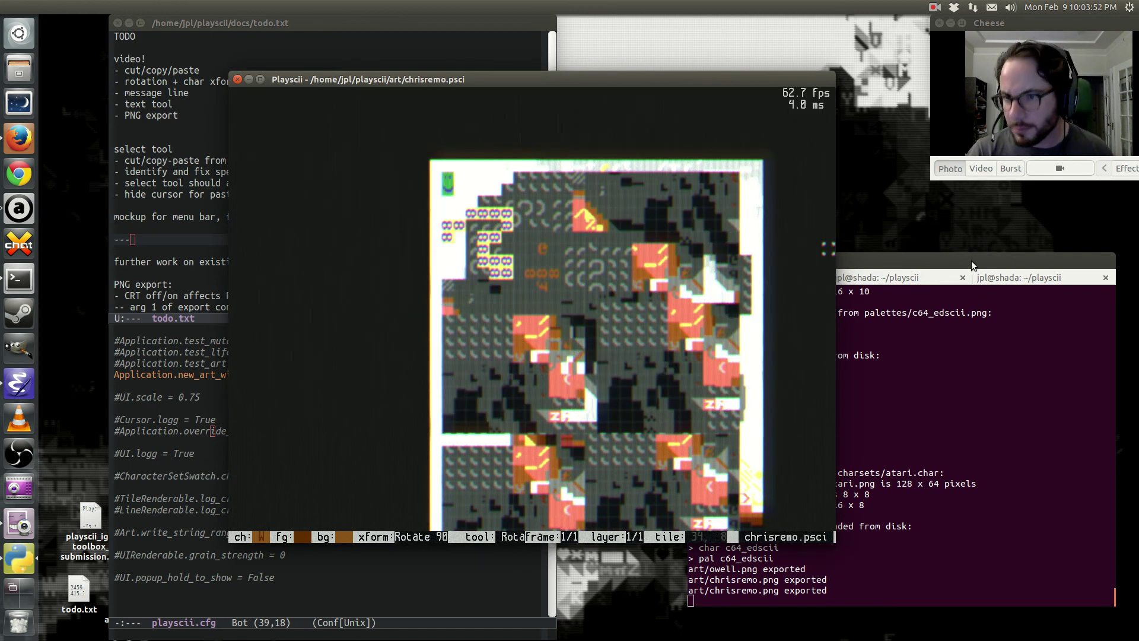
Switch to the third terminal session and open the exported image with "gthumb art/chrisremo.png".
{"action": "left_click", "coordinate": [971, 261]}
{"action": "left_click", "coordinate": [1016, 280]}
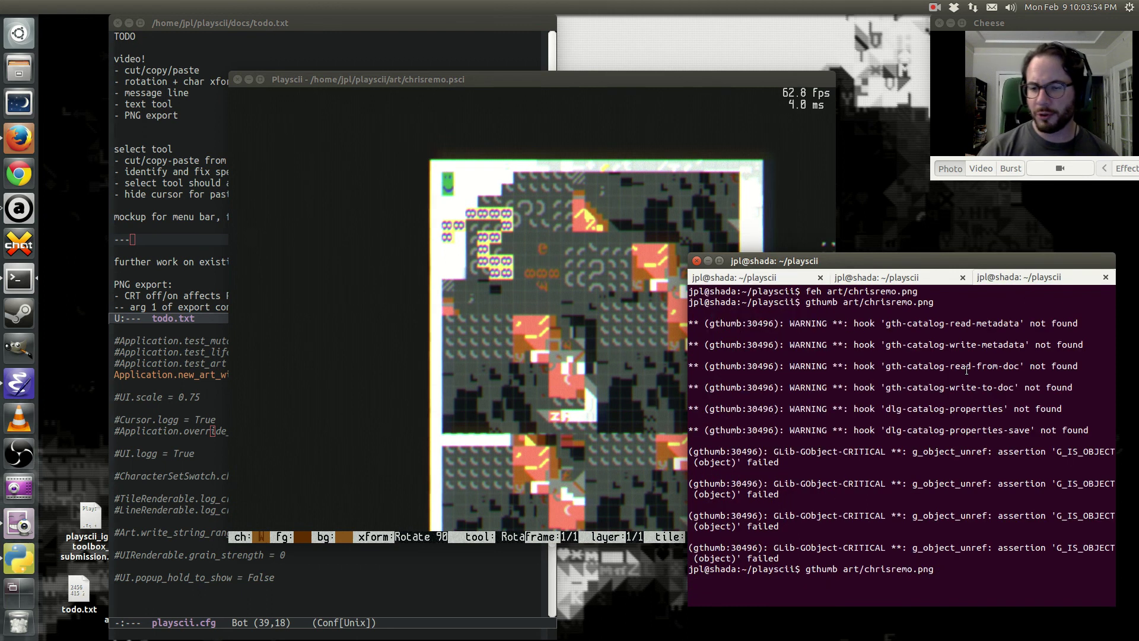
{"action": "key", "text": "BackSpace"}
{"action": "key", "text": "BackSpace"}
{"action": "key", "text": "BackSpace"}
{"action": "key", "text": "BackSpace"}
{"action": "key", "text": "BackSpace"}
{"action": "key", "text": "BackSpace"}
{"action": "key", "text": "BackSpace"}
{"action": "key", "text": "BackSpace"}
{"action": "key", "text": "BackSpace"}
{"action": "key", "text": "BackSpace"}
{"action": "key", "text": "BackSpace"}
{"action": "key", "text": "BackSpace"}
{"action": "key", "text": "BackSpace"}
{"action": "key", "text": "BackSpace"}
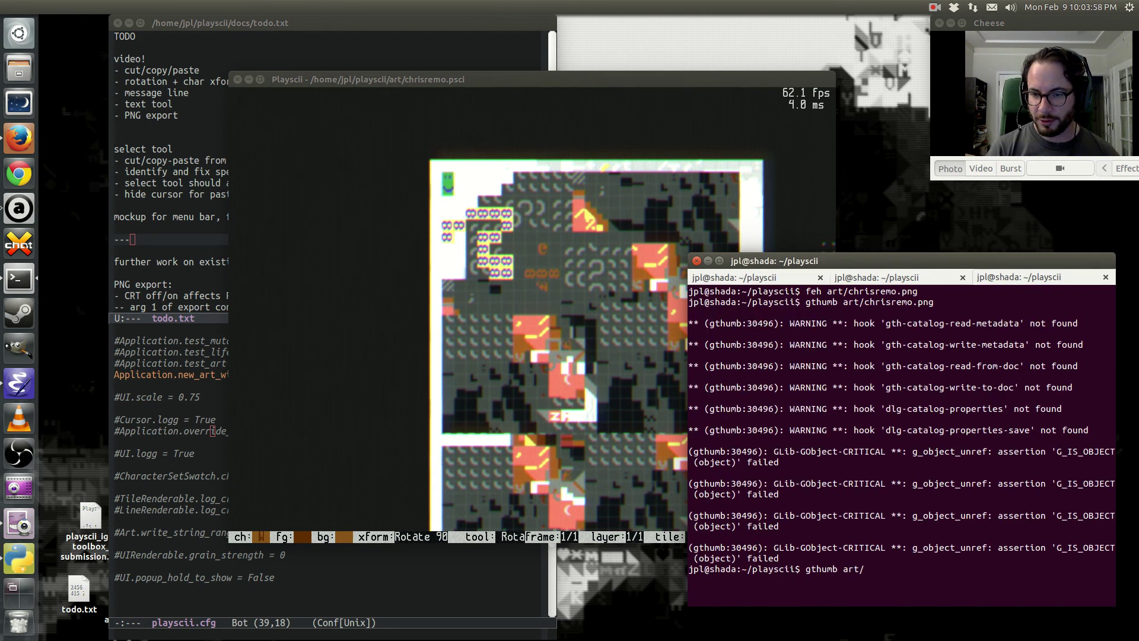
{"action": "type", "text": "c"}
{"action": "key", "text": "Tab"}
{"action": "type", "text": "png"}
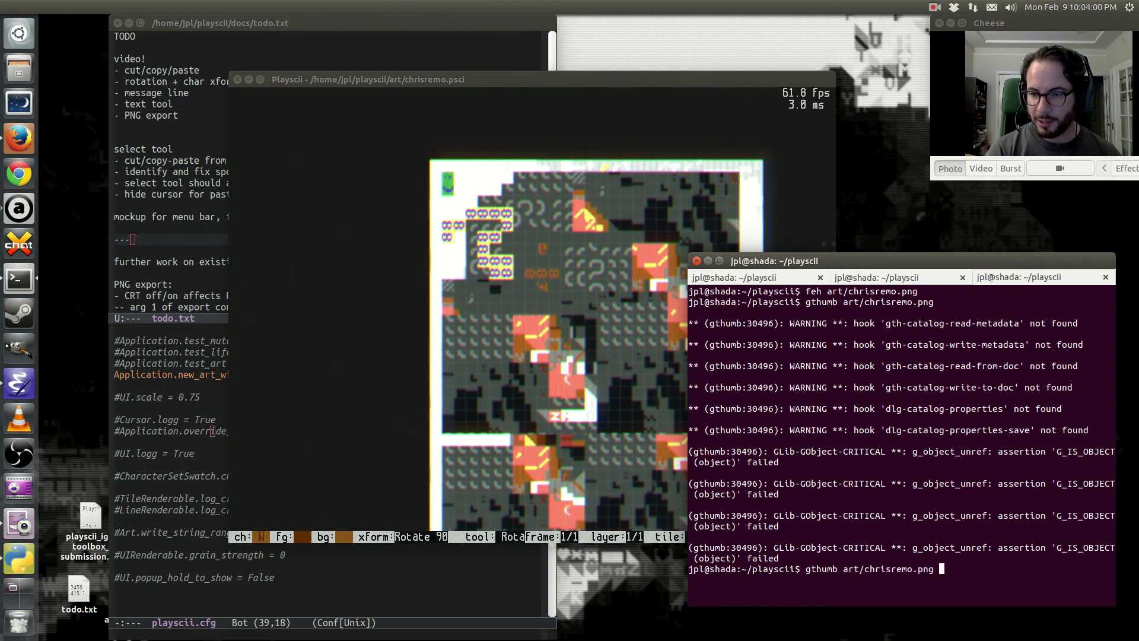
{"action": "key", "text": "Return"}
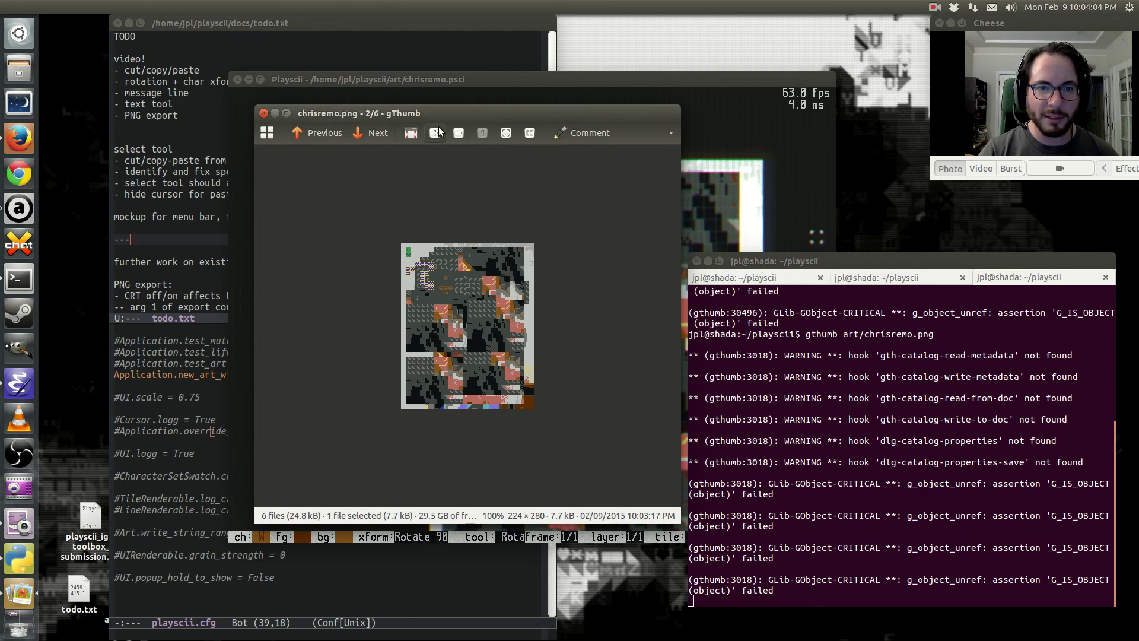
Enlarge the exported chrisremo.png to 200% and place the gThumb window beside the portrait in Playscii for comparison.
{"action": "left_click", "coordinate": [436, 133]}
{"action": "left_click", "coordinate": [436, 133]}
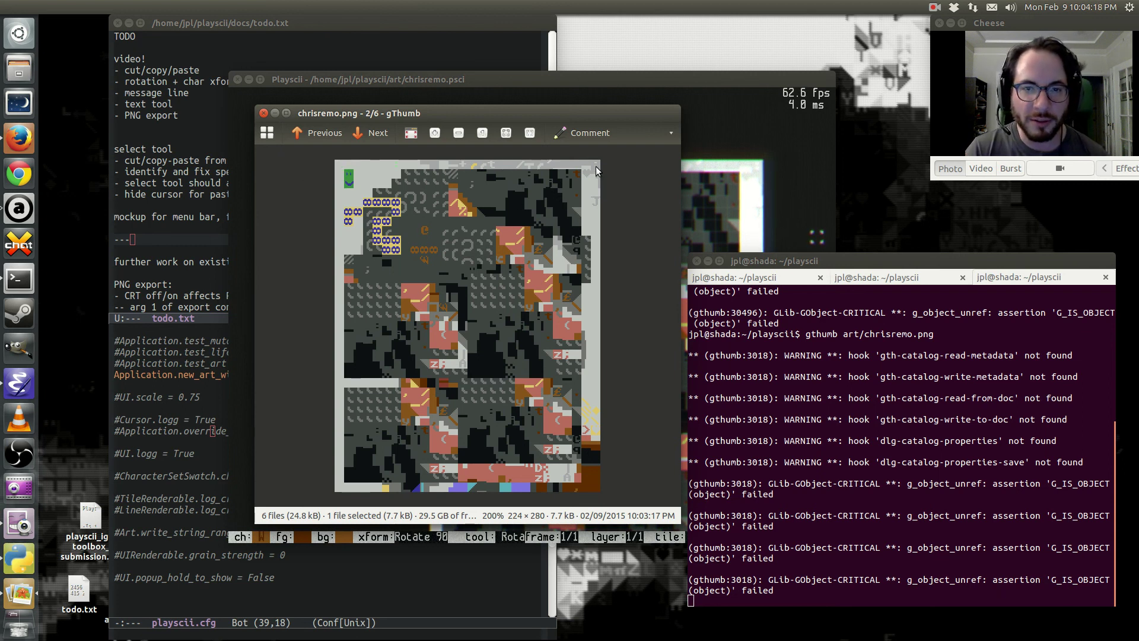
{"action": "left_click_drag", "start_coordinate": [613, 140], "coordinate": [927, 202]}
{"action": "left_click", "coordinate": [468, 87]}
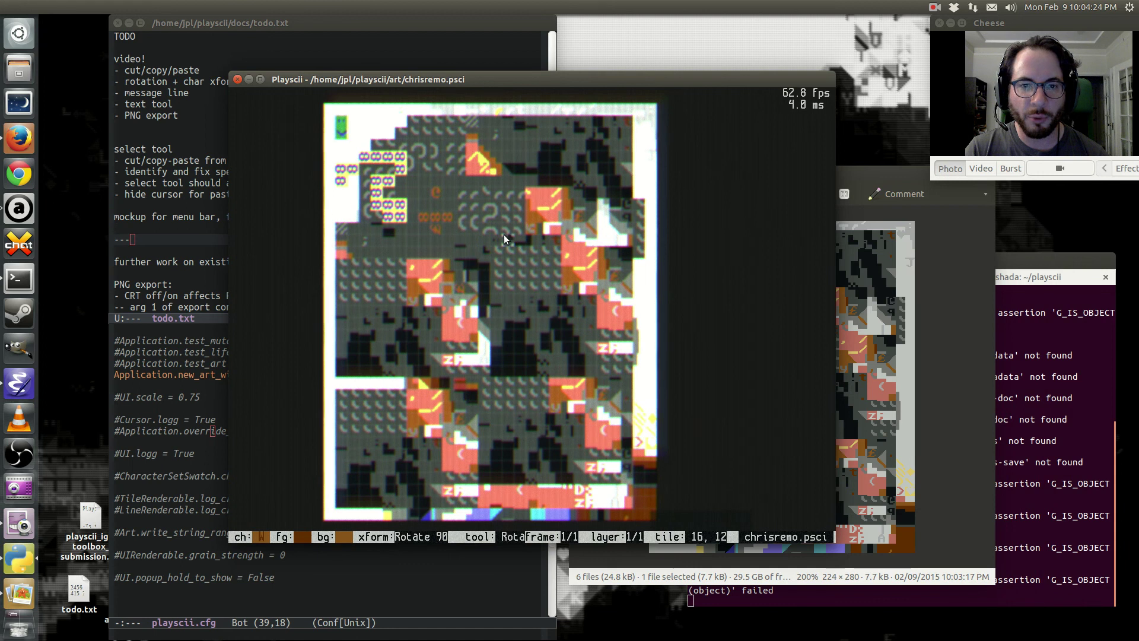
{"action": "left_click", "coordinate": [875, 176]}
{"action": "left_click_drag", "start_coordinate": [875, 177], "coordinate": [789, 109]}
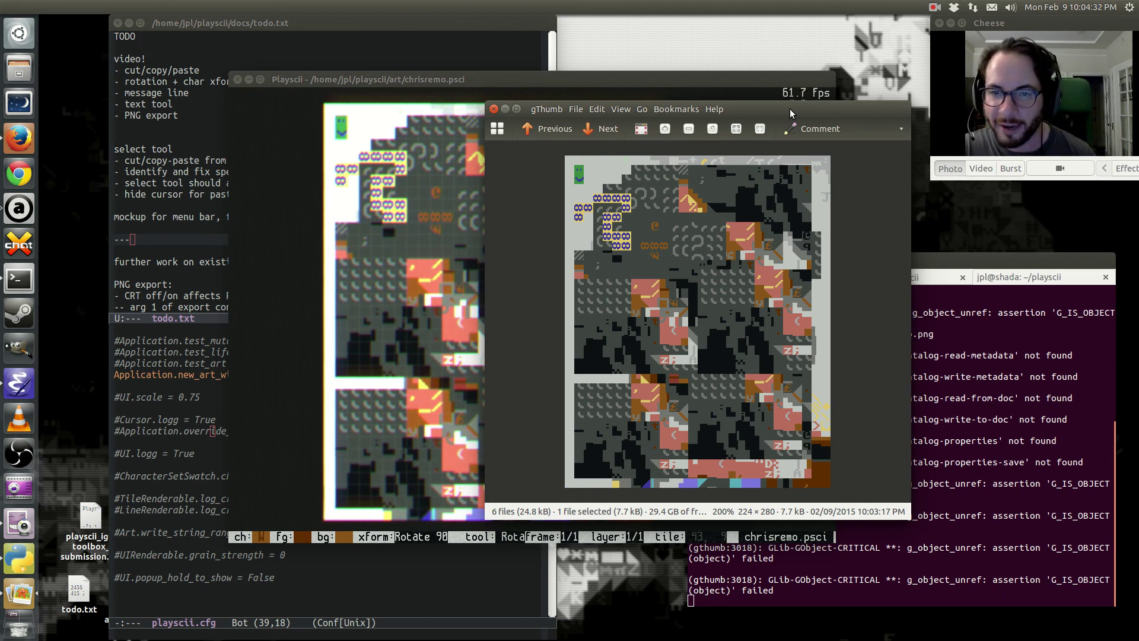
Switch to Playscii and toggle the CRT display effect off and on over the portrait.
{"action": "key", "text": "alt+Tab"}
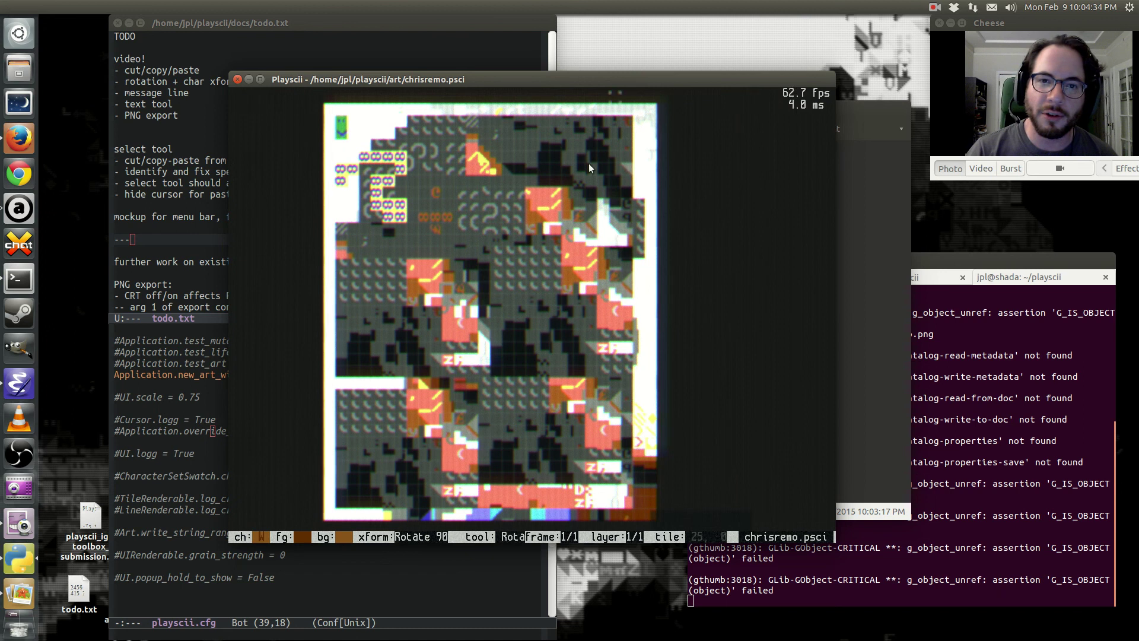
{"action": "key", "text": "ctrl+e"}
{"action": "key", "text": "ctrl+e"}
{"action": "key", "text": "ctrl+e"}
{"action": "key", "text": "ctrl+e"}
{"action": "key", "text": "ctrl+e"}
{"action": "key", "text": "ctrl+e"}
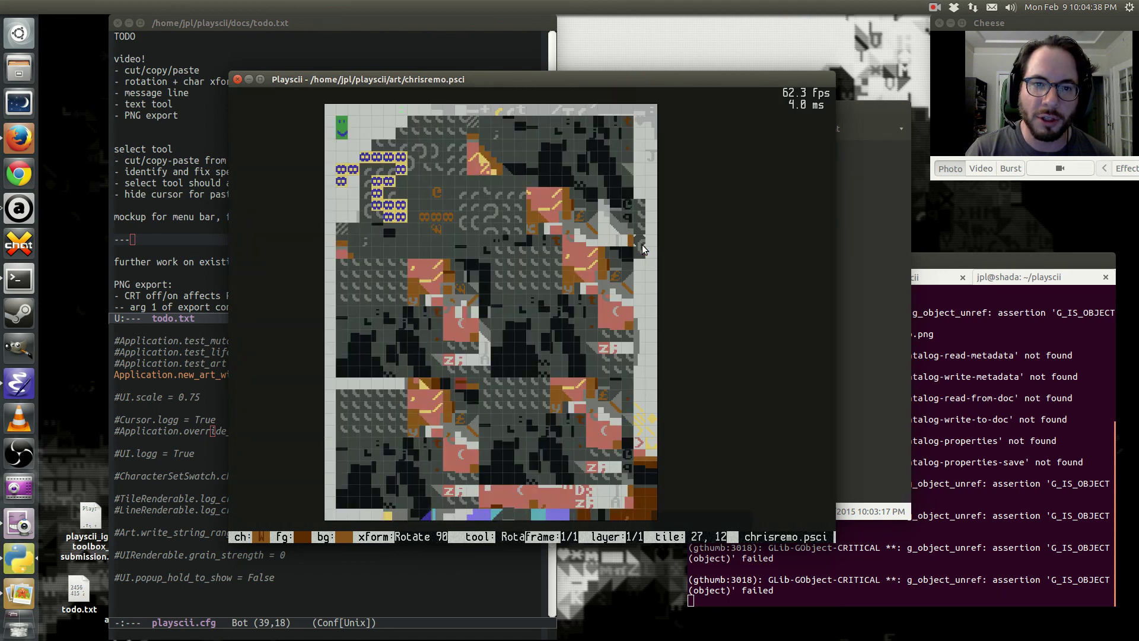
Compare the exported PNG in gThumb with the portrait in Playscii by switching between the two windows.
{"action": "left_click", "coordinate": [845, 147]}
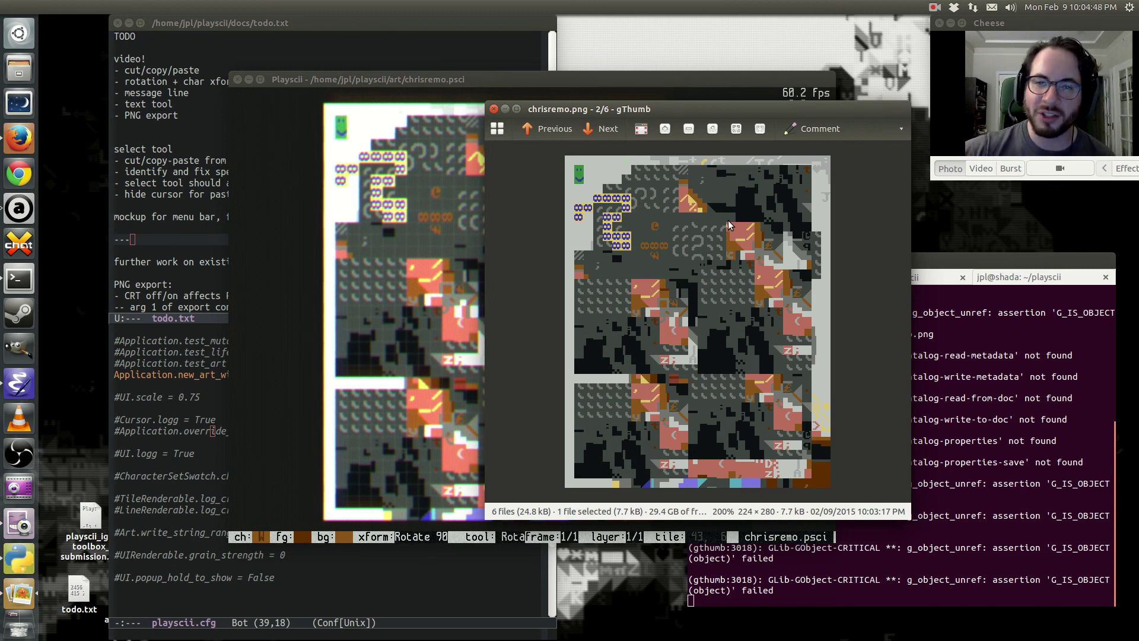
{"action": "left_click", "coordinate": [348, 82]}
{"action": "left_click", "coordinate": [865, 104]}
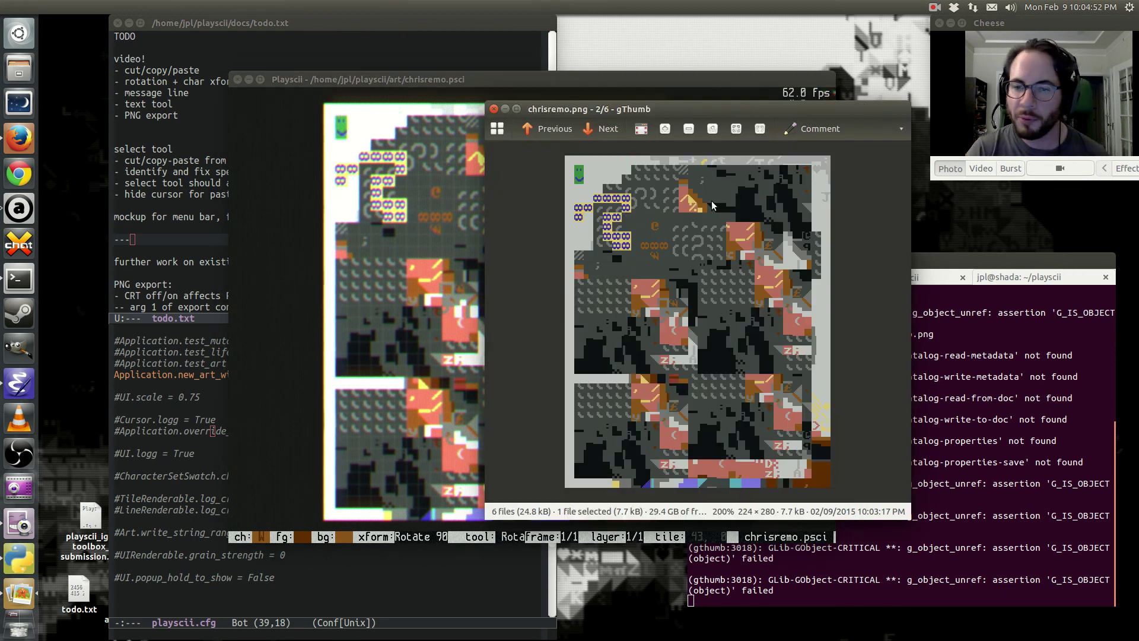
Return to Playscii and erase a large rounded area in the upper middle of the portrait with the Erase tool.
{"action": "left_click", "coordinate": [453, 83]}
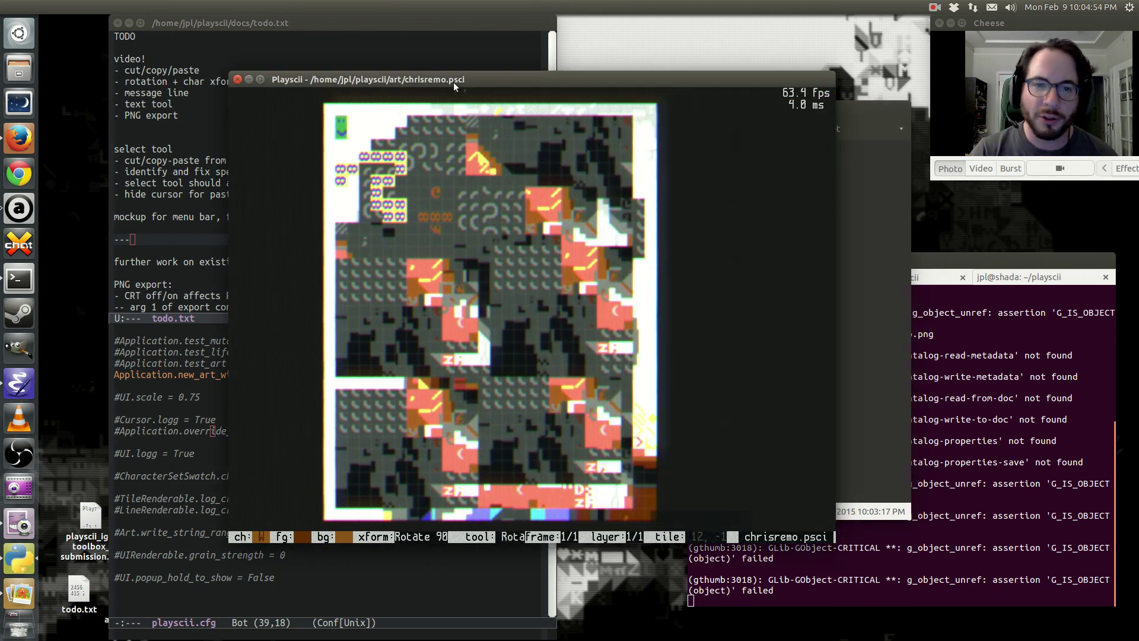
{"action": "key", "text": "e"}
{"action": "mouse_move", "coordinate": [532, 280]}
{"action": "left_mouse_down"}
{"action": "mouse_move", "coordinate": [539, 227]}
{"action": "mouse_move", "coordinate": [495, 239]}
{"action": "mouse_move", "coordinate": [570, 231]}
{"action": "mouse_move", "coordinate": [579, 252]}
{"action": "mouse_move", "coordinate": [542, 266]}
{"action": "mouse_move", "coordinate": [544, 294]}
{"action": "mouse_move", "coordinate": [493, 261]}
{"action": "left_mouse_up"}
{"action": "key", "text": "space"}
{"action": "left_click", "coordinate": [528, 280]}
{"action": "mouse_move", "coordinate": [423, 278]}
{"action": "left_mouse_down"}
{"action": "mouse_move", "coordinate": [572, 273]}
{"action": "mouse_move", "coordinate": [553, 199]}
{"action": "mouse_move", "coordinate": [476, 194]}
{"action": "left_mouse_up"}
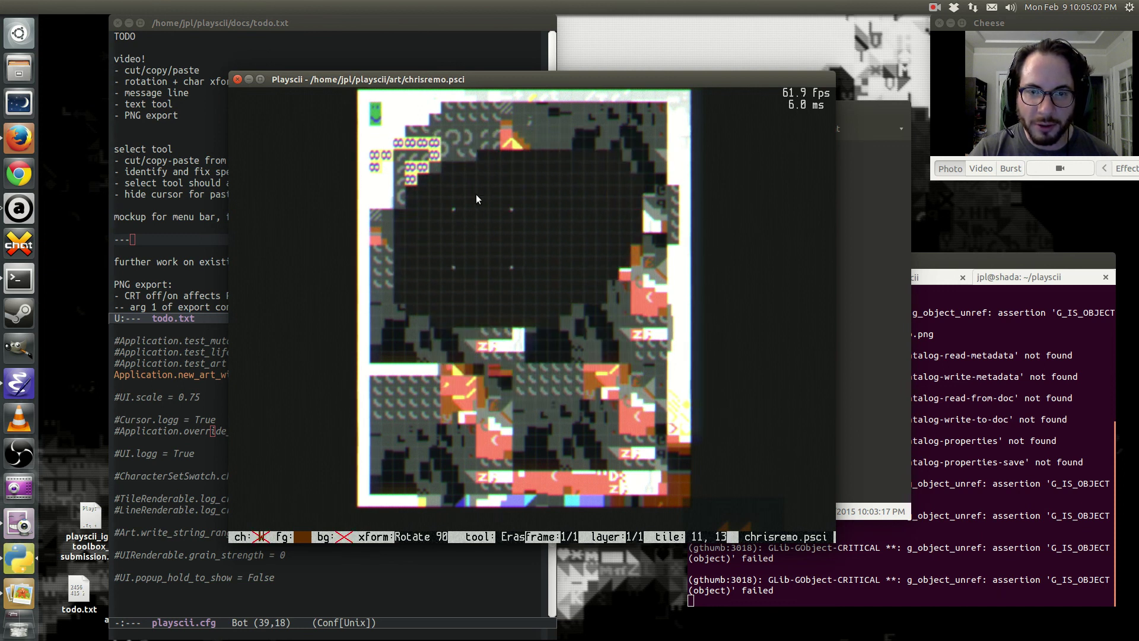
Export the partly erased portrait as a PNG image.
{"action": "key", "text": "w"}
{"action": "key", "text": "a"}
{"action": "key", "text": "ctrl+e"}
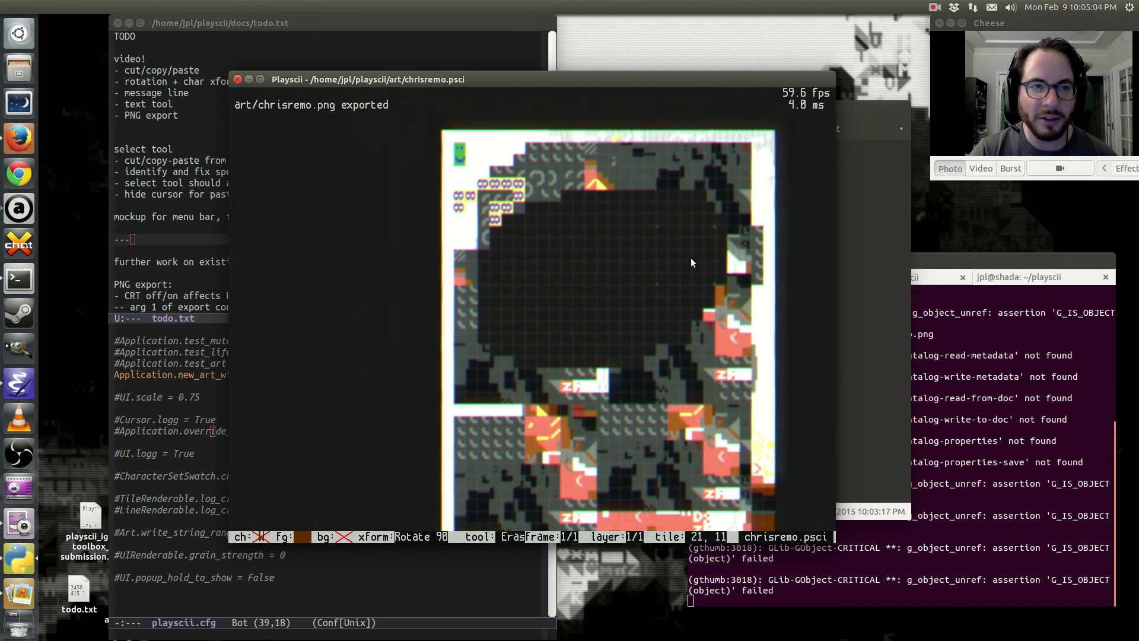
Inspect the erased area of the exported PNG in gThumb at 200% and close the image viewer.
{"action": "left_click", "coordinate": [848, 124]}
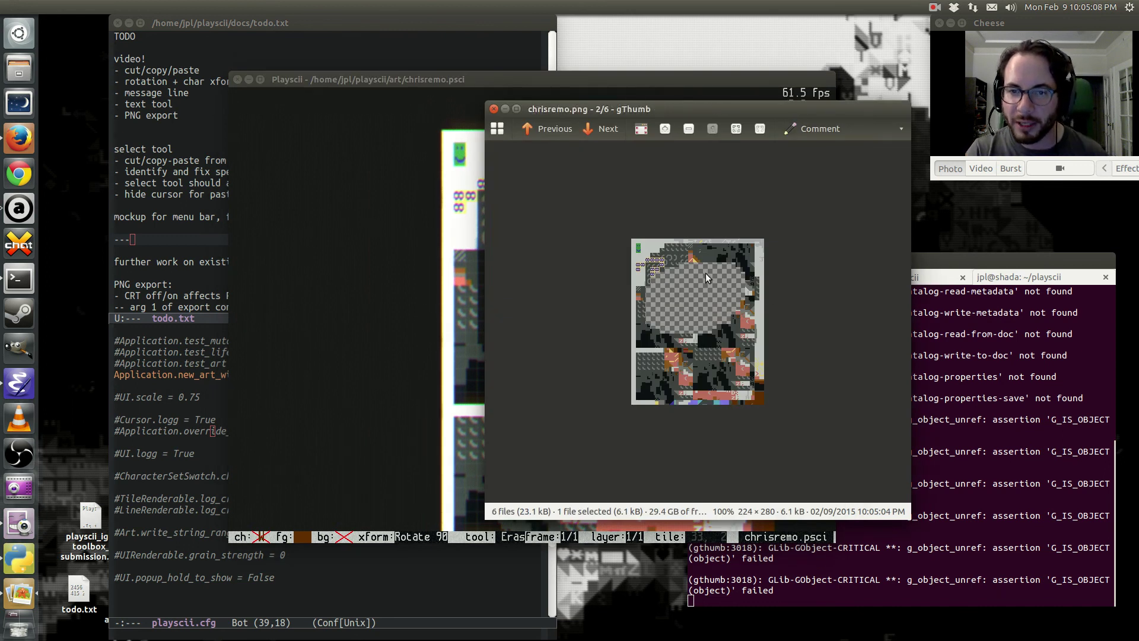
{"action": "left_click", "coordinate": [670, 128]}
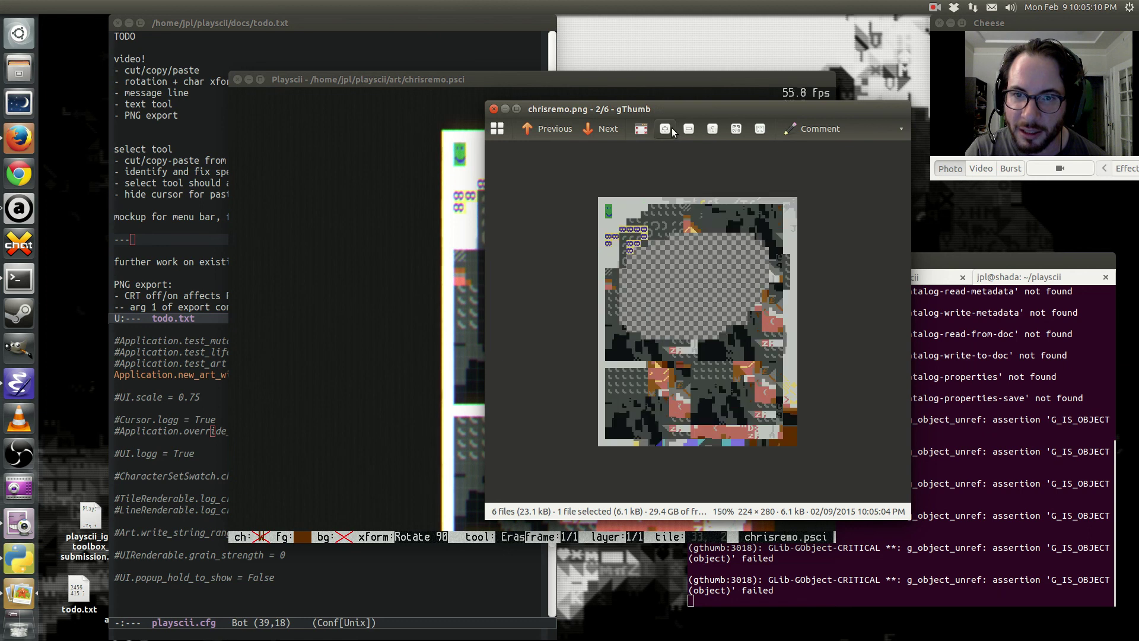
{"action": "left_click", "coordinate": [670, 128]}
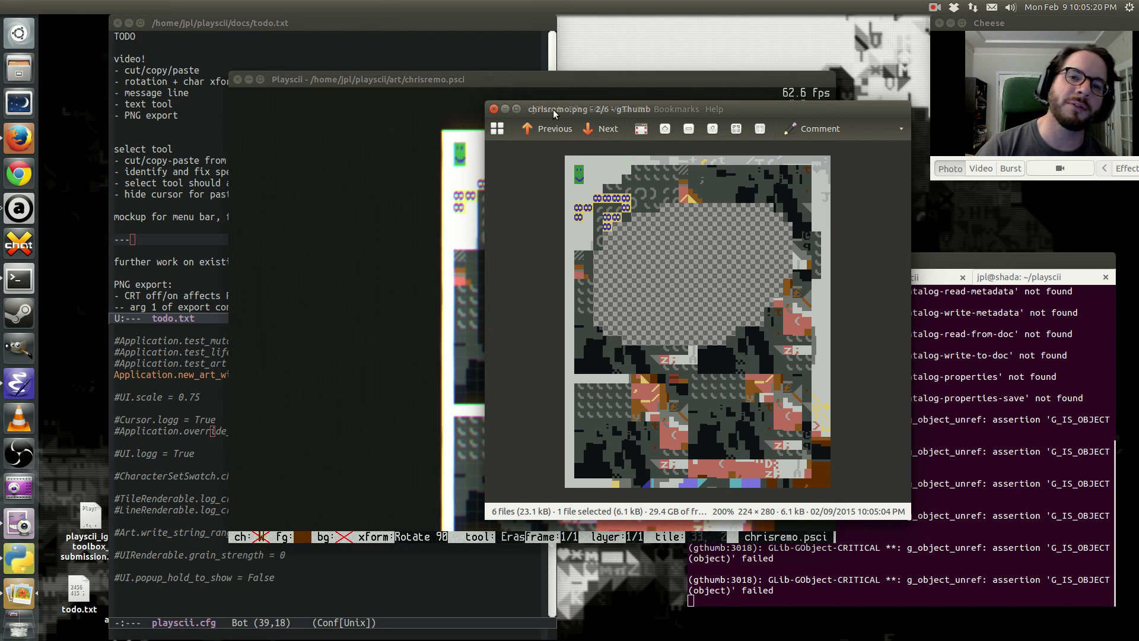
{"action": "left_click", "coordinate": [493, 111]}
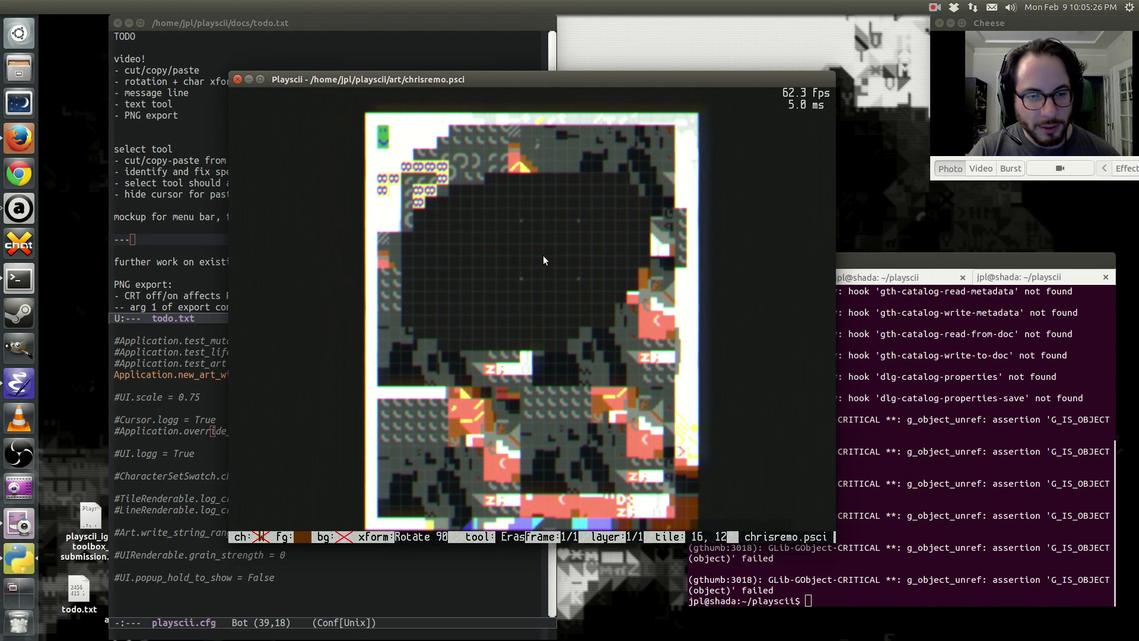
Write "Hello World!" in the erased area with the Text tool, using purple as the foreground colour.
{"action": "key", "text": "a"}
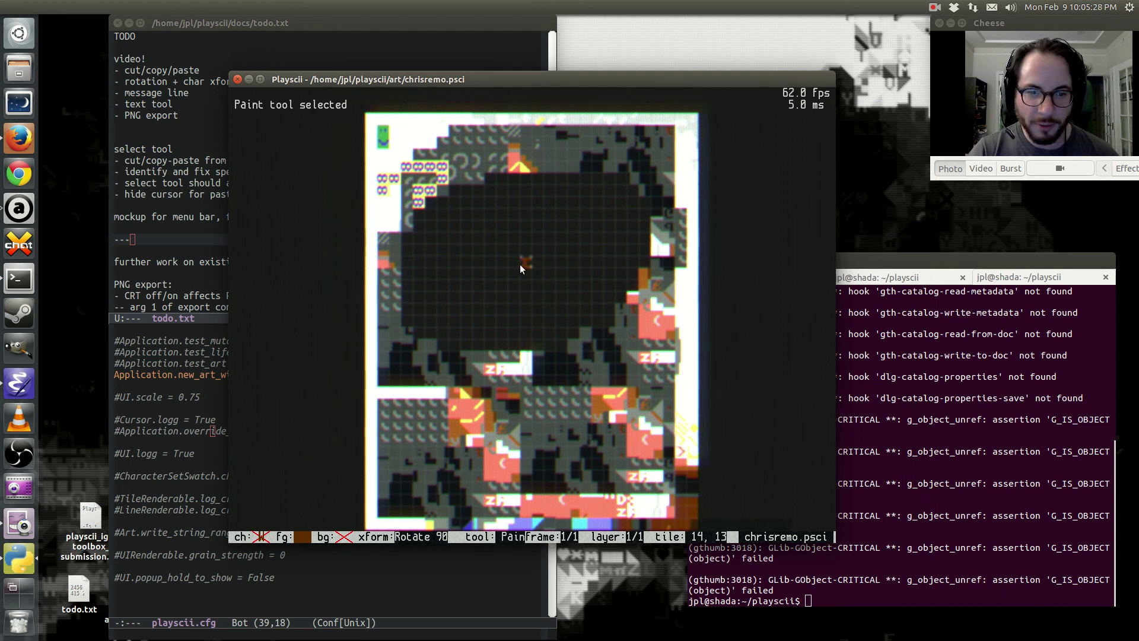
{"action": "key", "text": "t"}
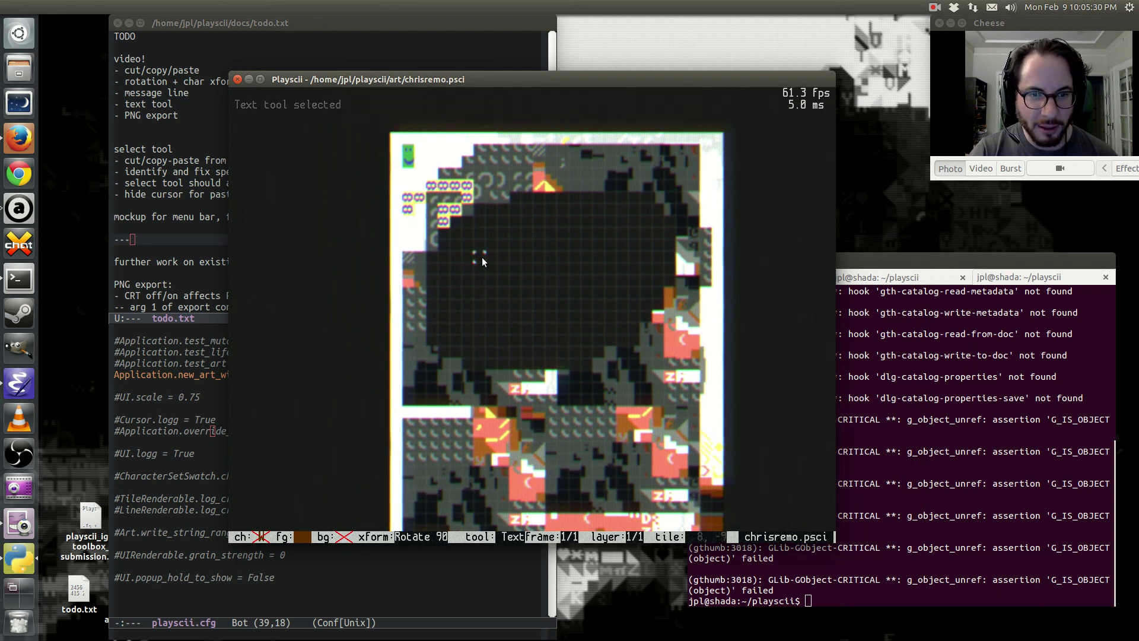
{"action": "key", "text": "Tab"}
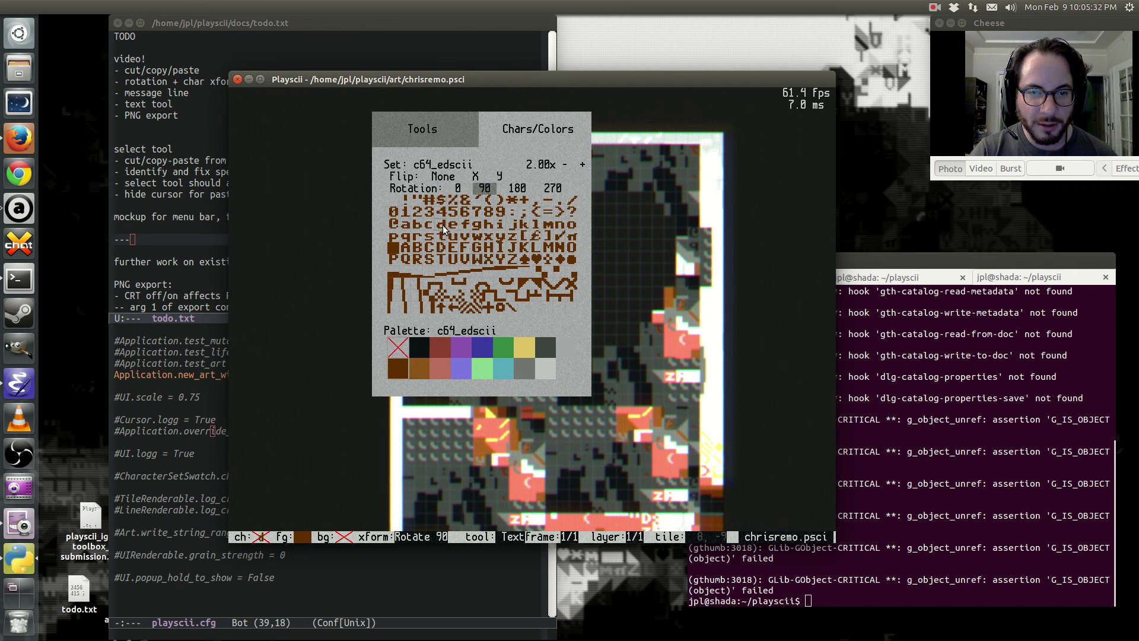
{"action": "left_click", "coordinate": [457, 346]}
{"action": "key", "text": "Tab"}
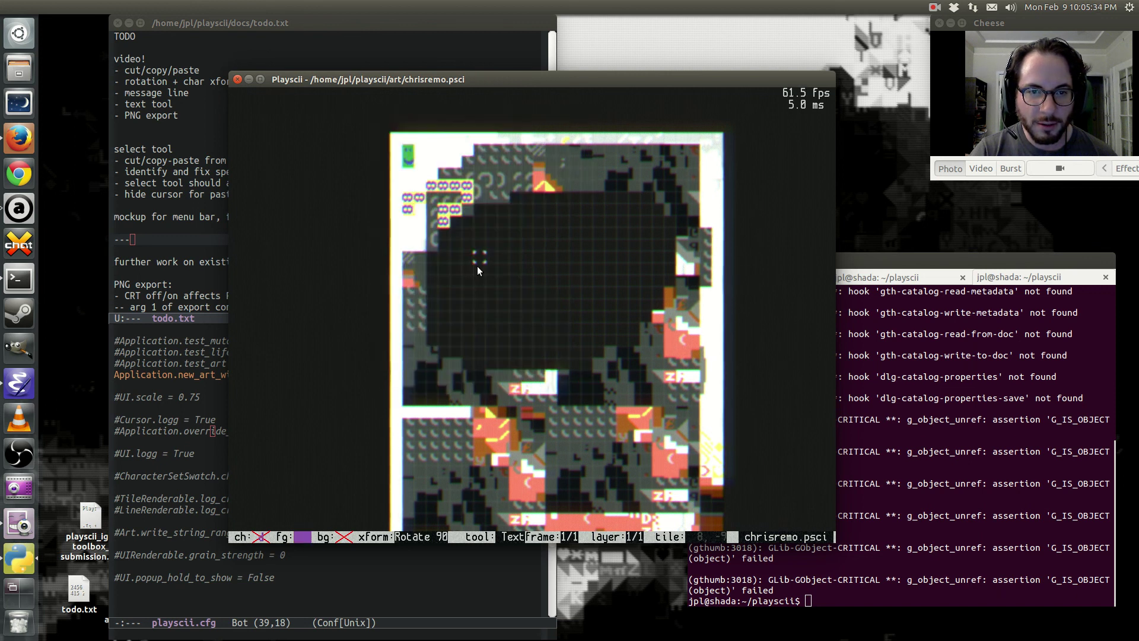
{"action": "type", "text": "Hello World!"}
{"action": "key", "text": "Escape"}
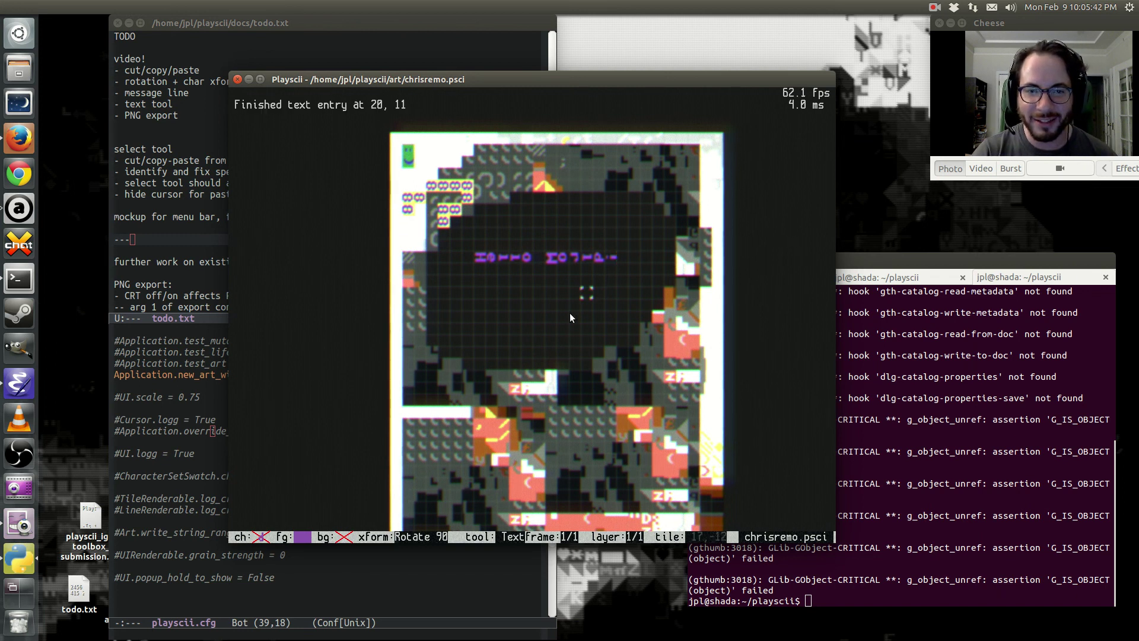
Set the character transform to Normal and write a "t" at tile 12, 9 above the rotated text.
{"action": "key", "text": "x"}
{"action": "key", "text": "x"}
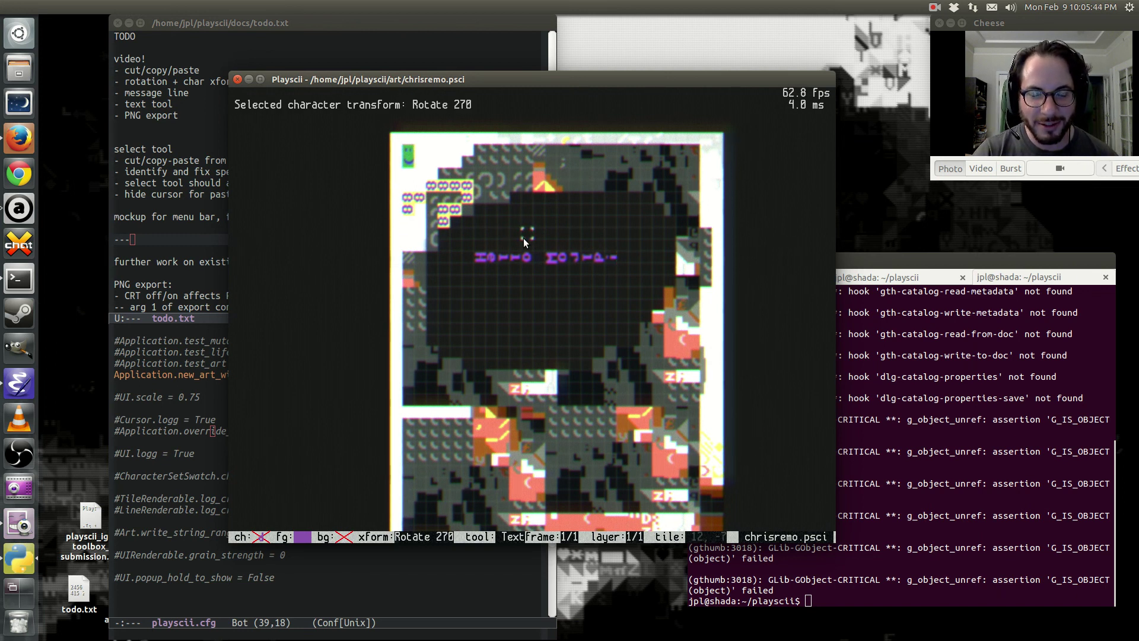
{"action": "key", "text": "space"}
{"action": "left_click", "coordinate": [498, 170]}
{"action": "key", "text": "space"}
{"action": "key", "text": "Return"}
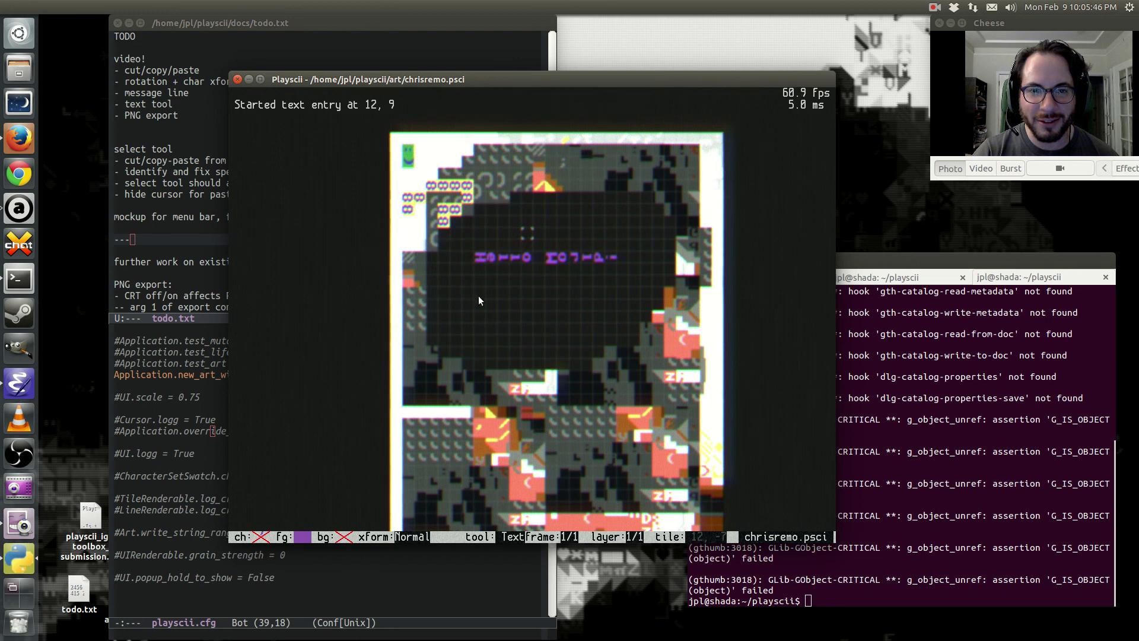
{"action": "type", "text": "t"}
{"action": "key", "text": "Escape"}
Write "Hello ah much" and "better!?!?" on two lines starting at tile 8, 14, below the rotated text.
{"action": "left_click", "coordinate": [478, 293]}
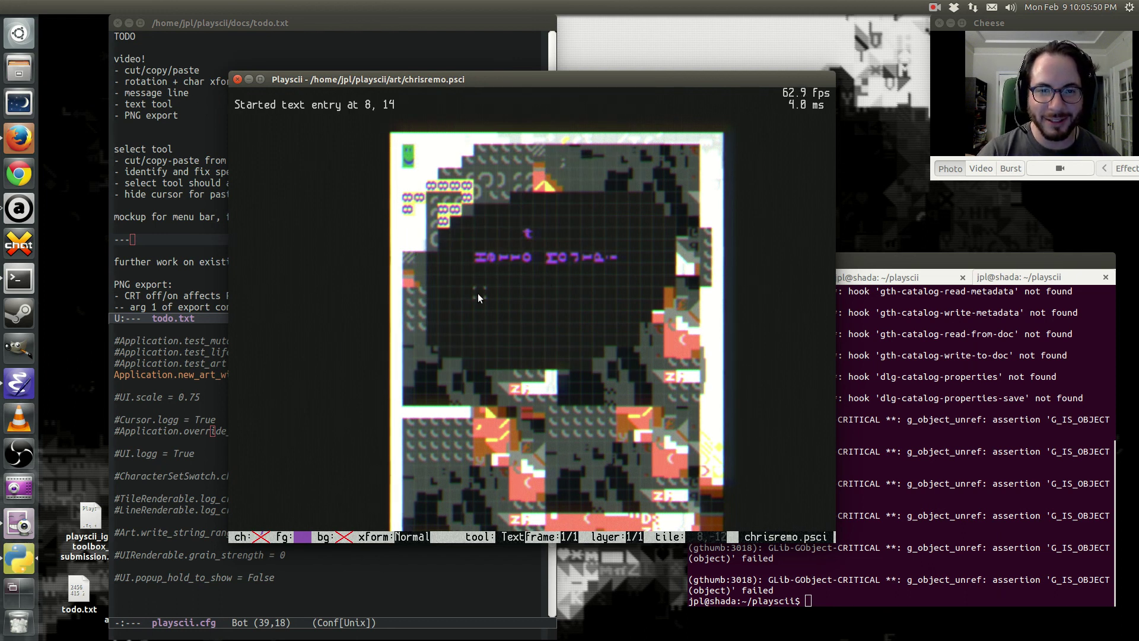
{"action": "type", "text": "Hello oh much"}
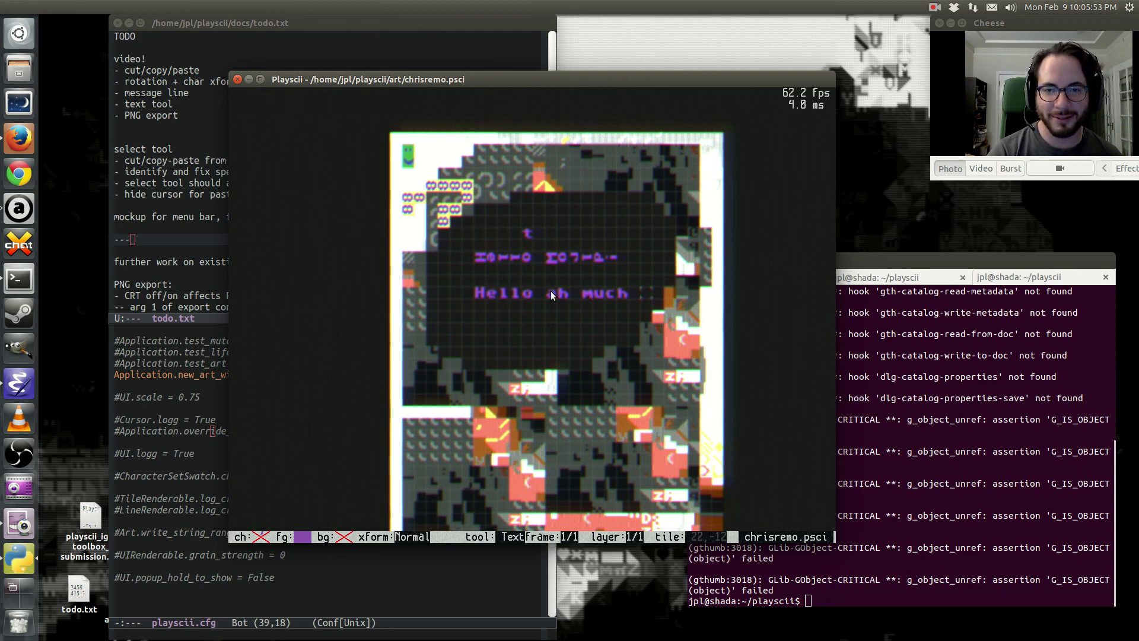
{"action": "key", "text": "Return"}
{"action": "type", "text": "better?!?"}
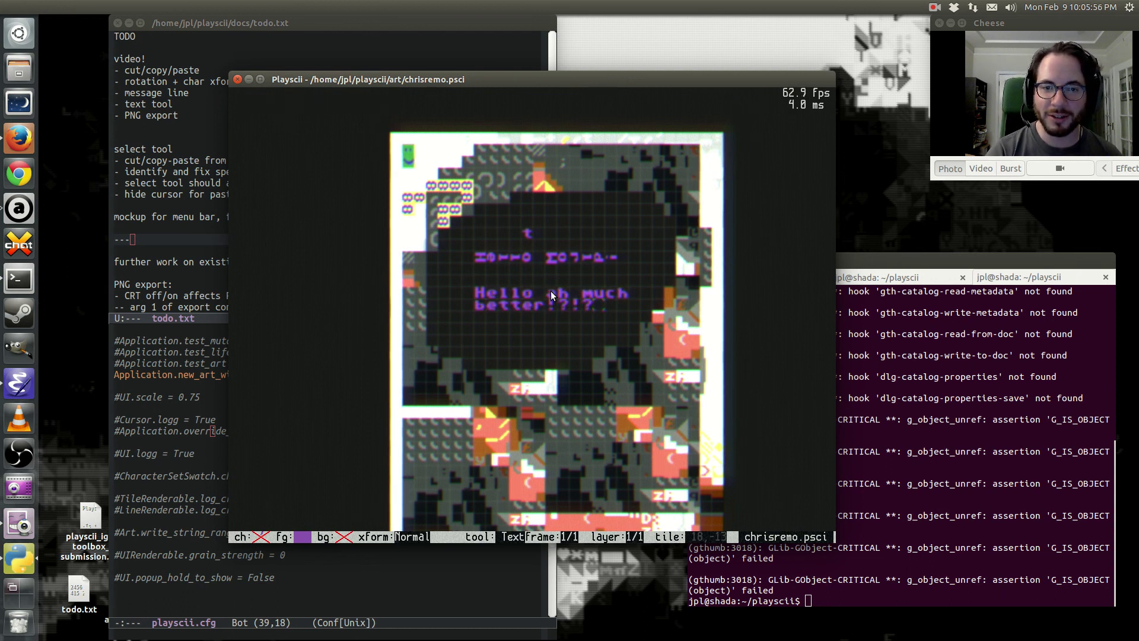
{"action": "key", "text": "Escape"}
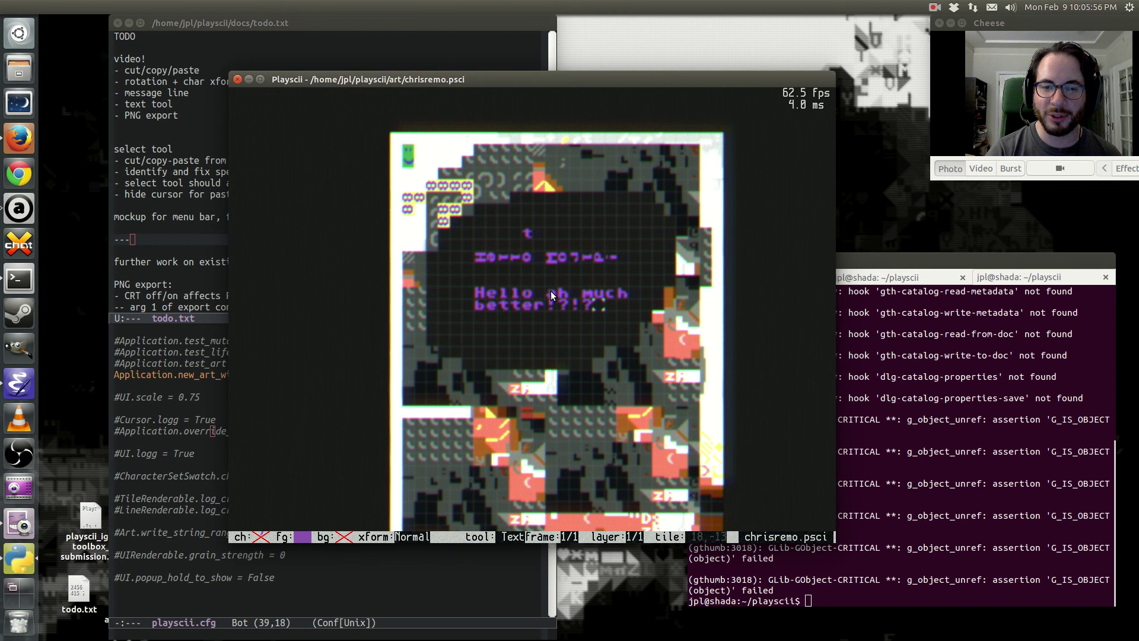
Move the text cursor up to the top of the erased area and write "qpoiqwojqwe" there.
{"action": "key", "text": "Up"}
{"action": "key", "text": "Up"}
{"action": "key", "text": "Up"}
{"action": "key", "text": "Up"}
{"action": "key", "text": "Up"}
{"action": "key", "text": "Up"}
{"action": "key", "text": "Up"}
{"action": "key", "text": "Right"}
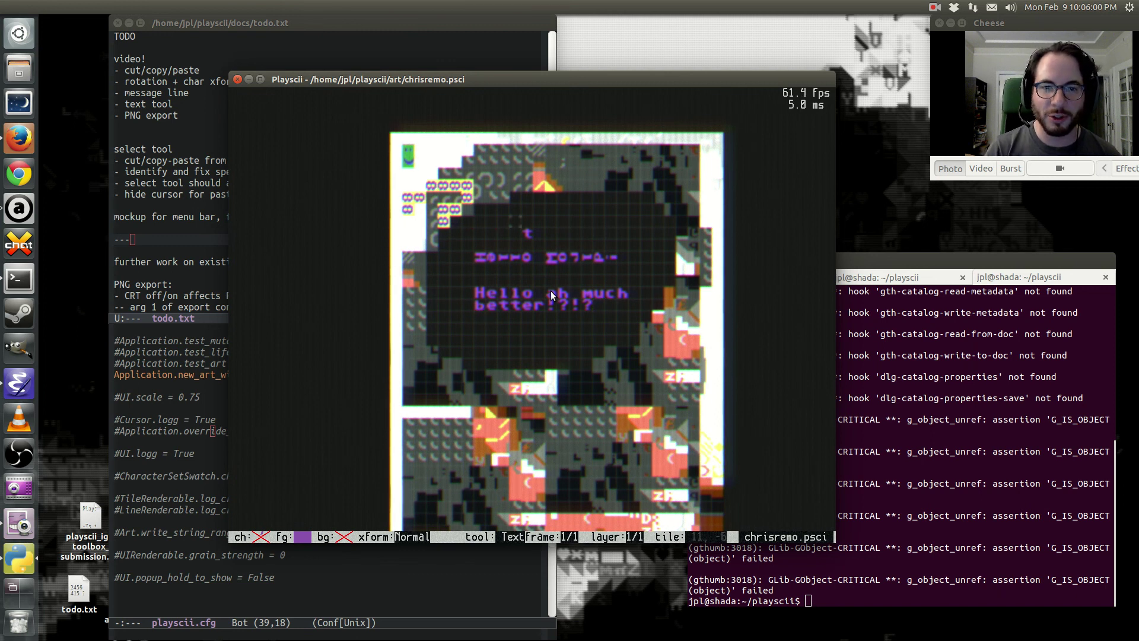
{"action": "type", "text": "qpoiqwojqwe"}
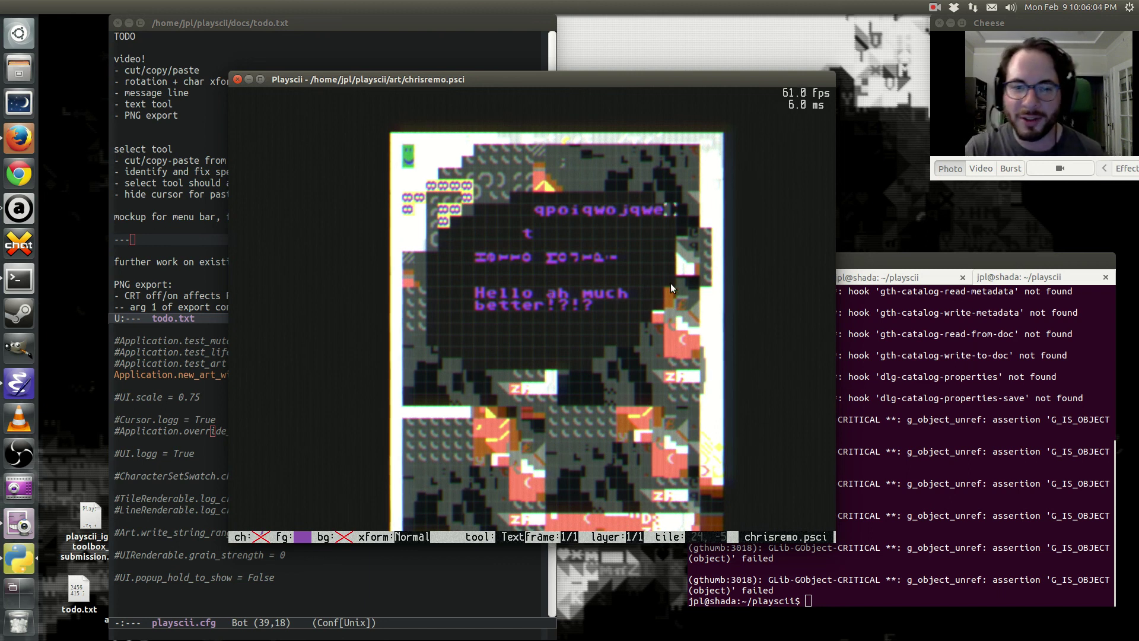
{"action": "key", "text": "Escape"}
Select the block containing all the written text, copy it and paste copies over the lower and left parts of the portrait.
{"action": "key", "text": "s"}
{"action": "left_click_drag", "start_coordinate": [473, 205], "coordinate": [692, 325]}
{"action": "key", "text": "ctrl+c"}
{"action": "key", "text": "ctrl+v"}
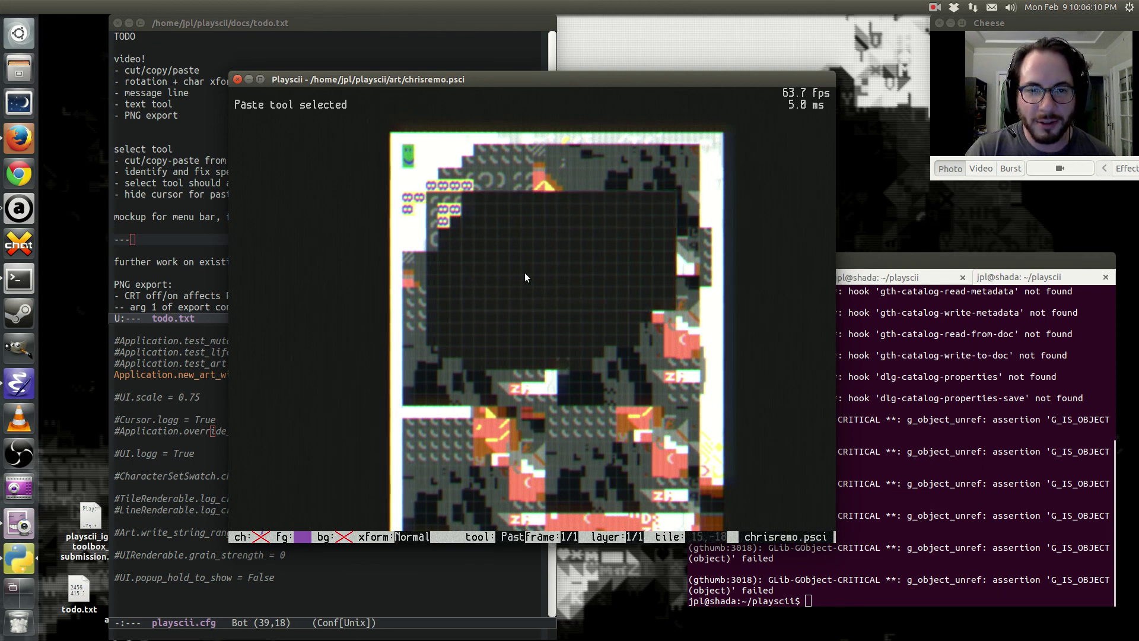
{"action": "left_click", "coordinate": [534, 443]}
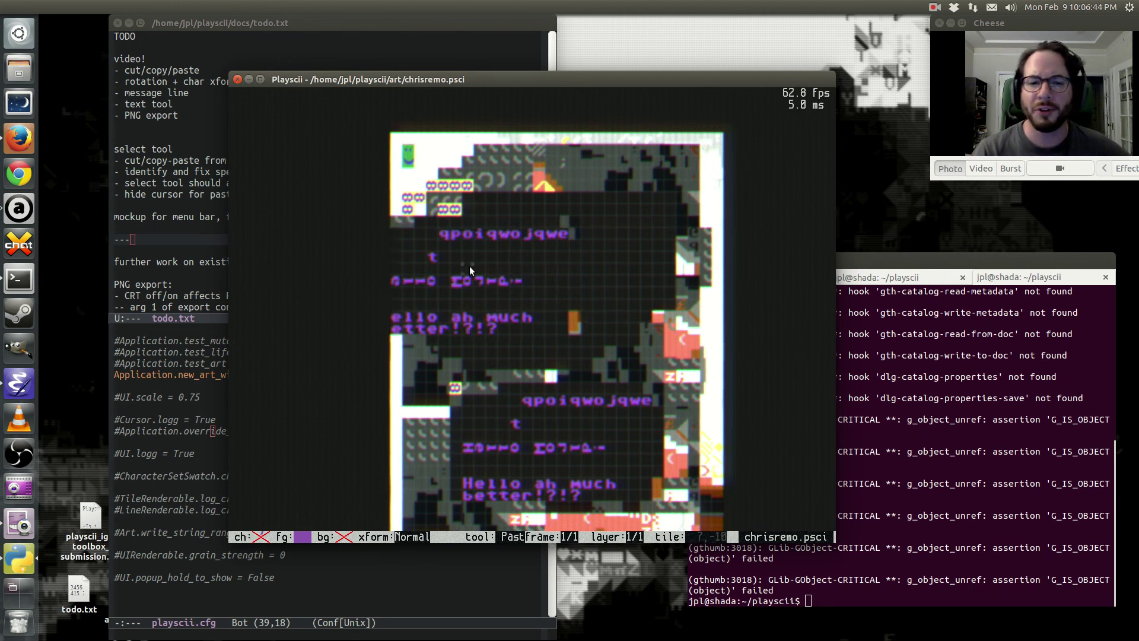
Paste another copy of the text block over the portrait's upper-right corner and switch to the Paint tool.
{"action": "left_click", "coordinate": [701, 164]}
{"action": "key", "text": "Up"}
{"action": "key", "text": "Left"}
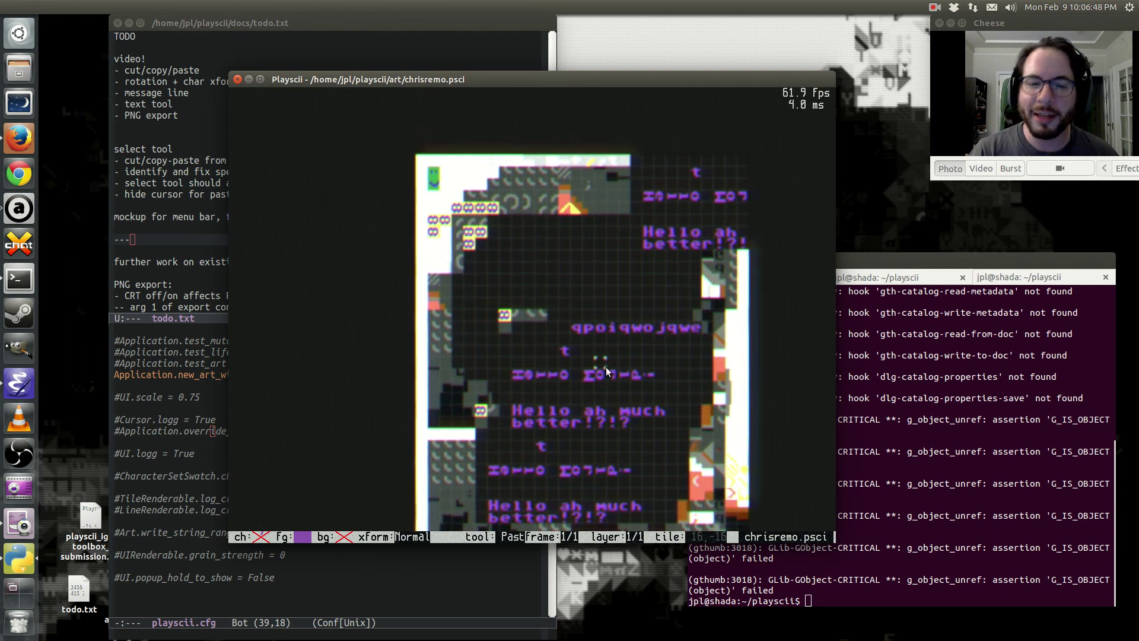
{"action": "key", "text": "space"}
{"action": "key", "text": "space"}
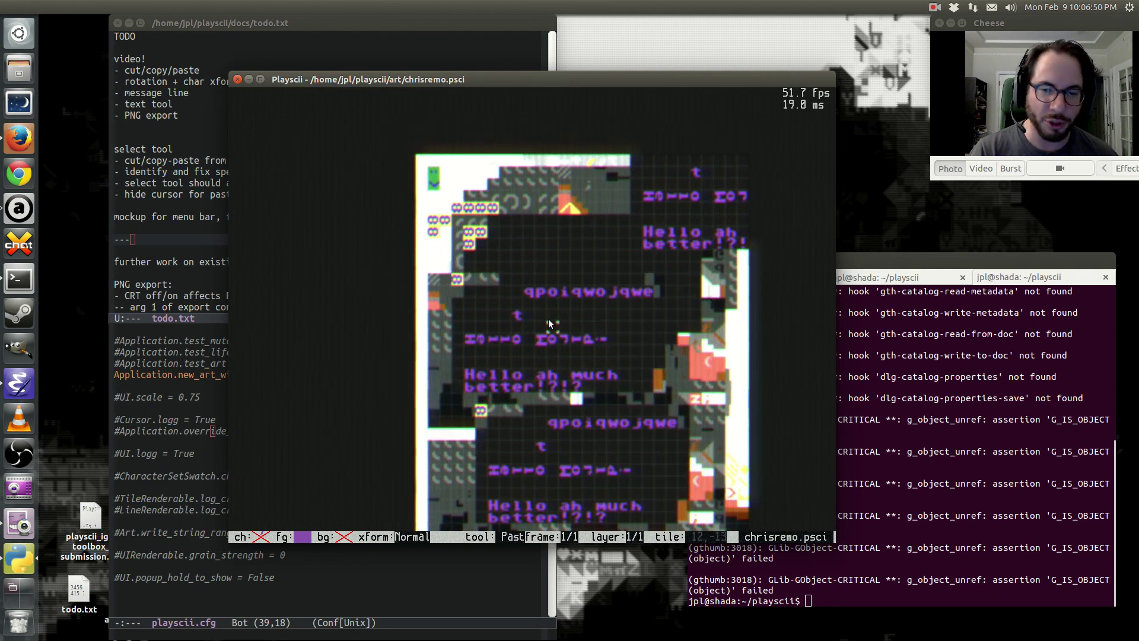
{"action": "key", "text": "space"}
{"action": "key", "text": "space"}
{"action": "key", "text": "a"}
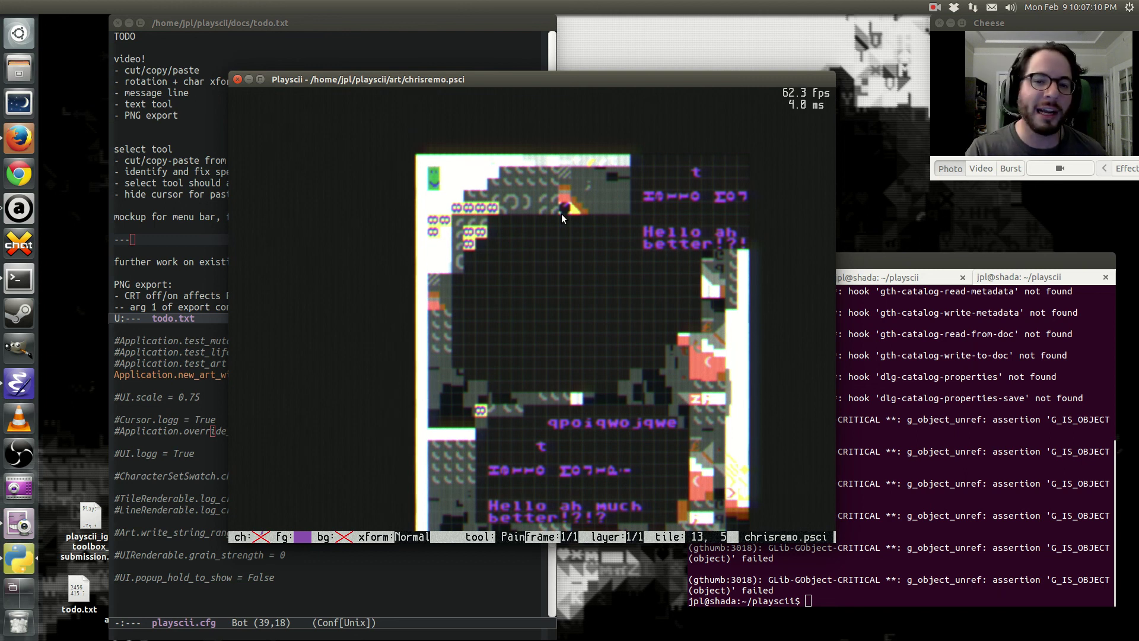
Add a second layer to the artwork by running art.add_layer(0.5) in the console.
{"action": "key", "text": "grave"}
{"action": "type", "text": "art.add_"}
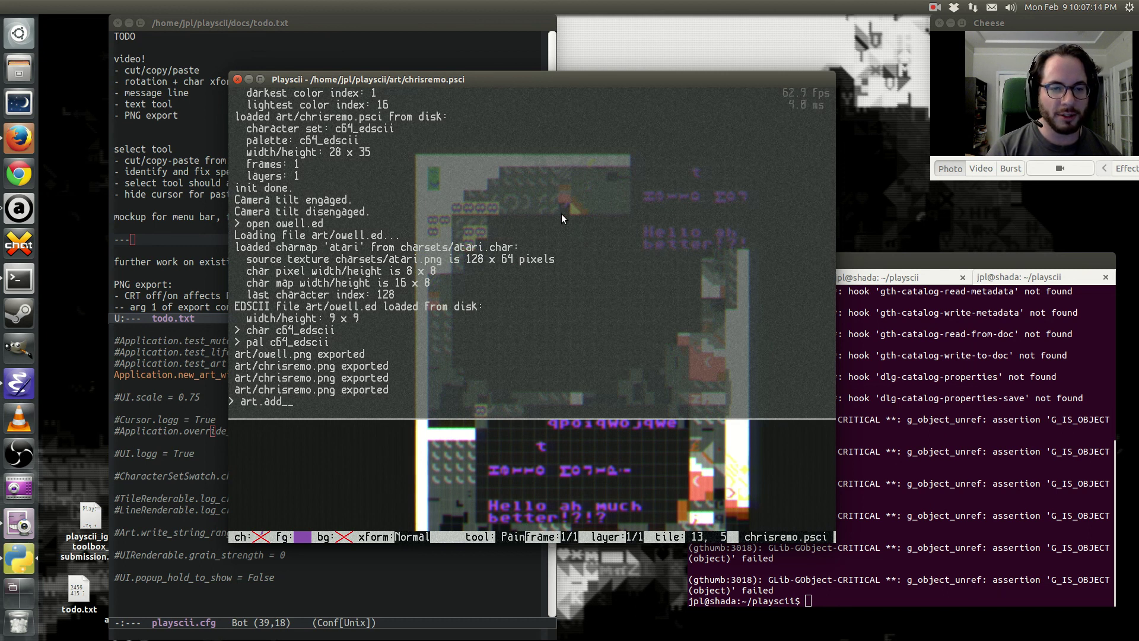
{"action": "type", "text": "layer(0.5"}
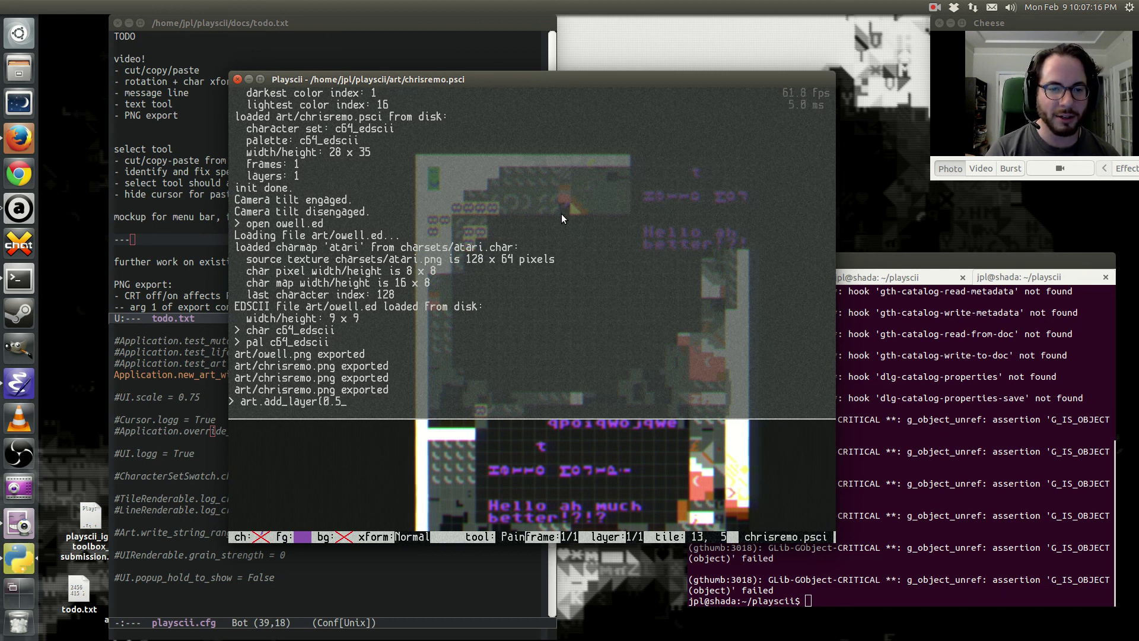
{"action": "type", "text": ")"}
{"action": "key", "text": "Return"}
{"action": "key", "text": "grave"}
Switch to the Select tool and tilt the camera to view the two layers at an angle.
{"action": "scroll", "coordinate": [521, 307], "scroll_direction": "up", "scroll_amount": 3}
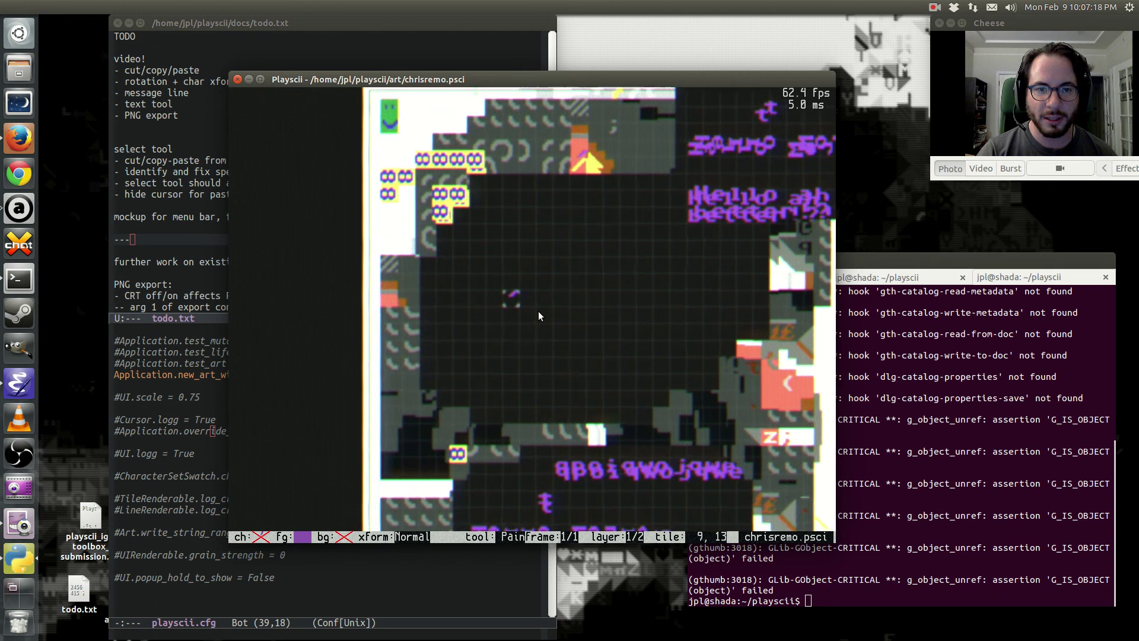
{"action": "key", "text": "s"}
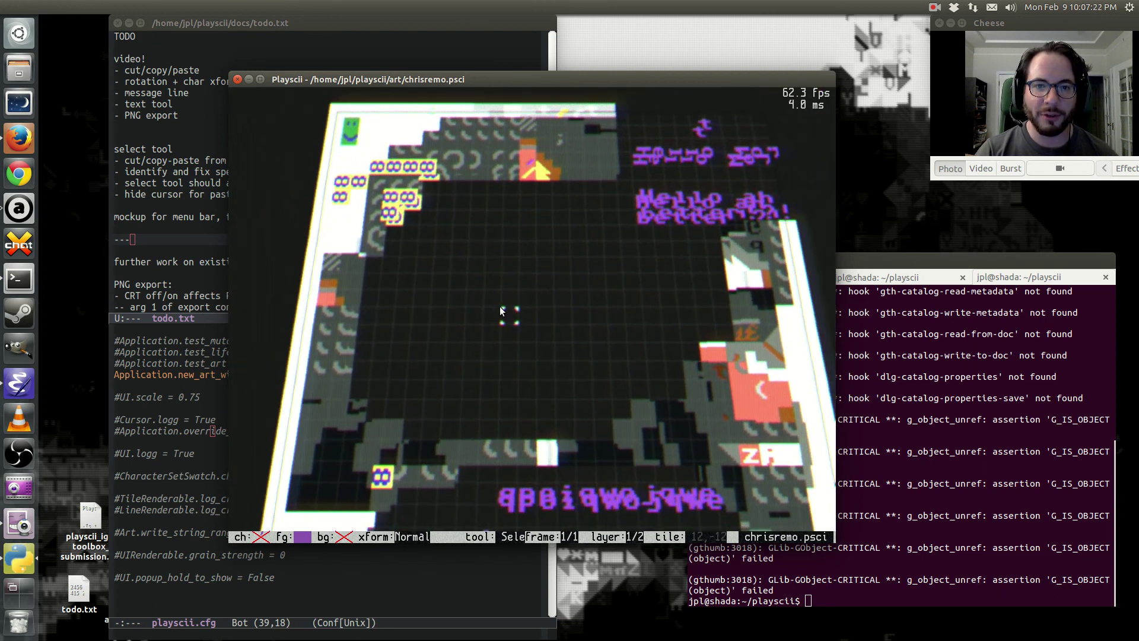
{"action": "scroll", "coordinate": [499, 306], "scroll_direction": "down", "scroll_amount": 3}
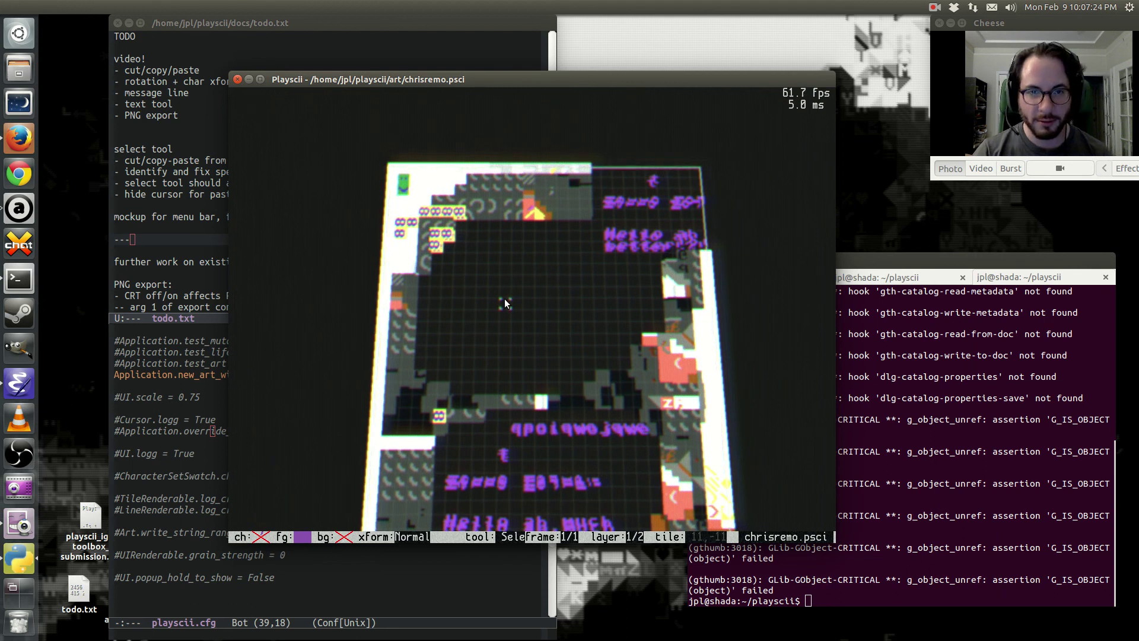
Make layer 2 the active layer and check the console log.
{"action": "key", "text": "period"}
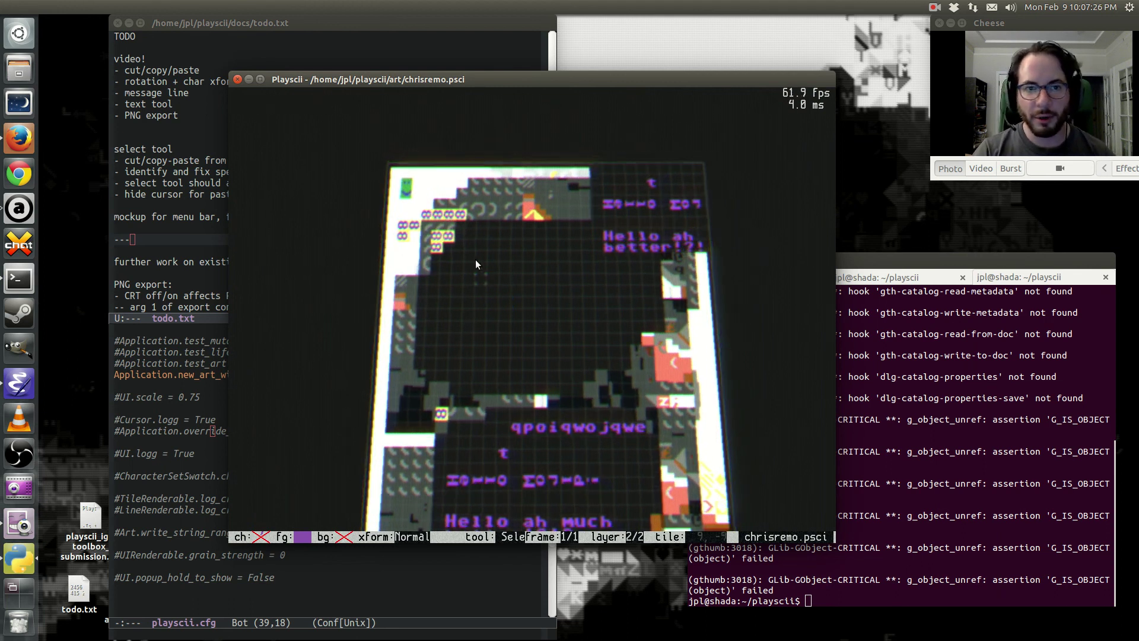
{"action": "scroll", "coordinate": [487, 267], "scroll_direction": "up", "scroll_amount": 3}
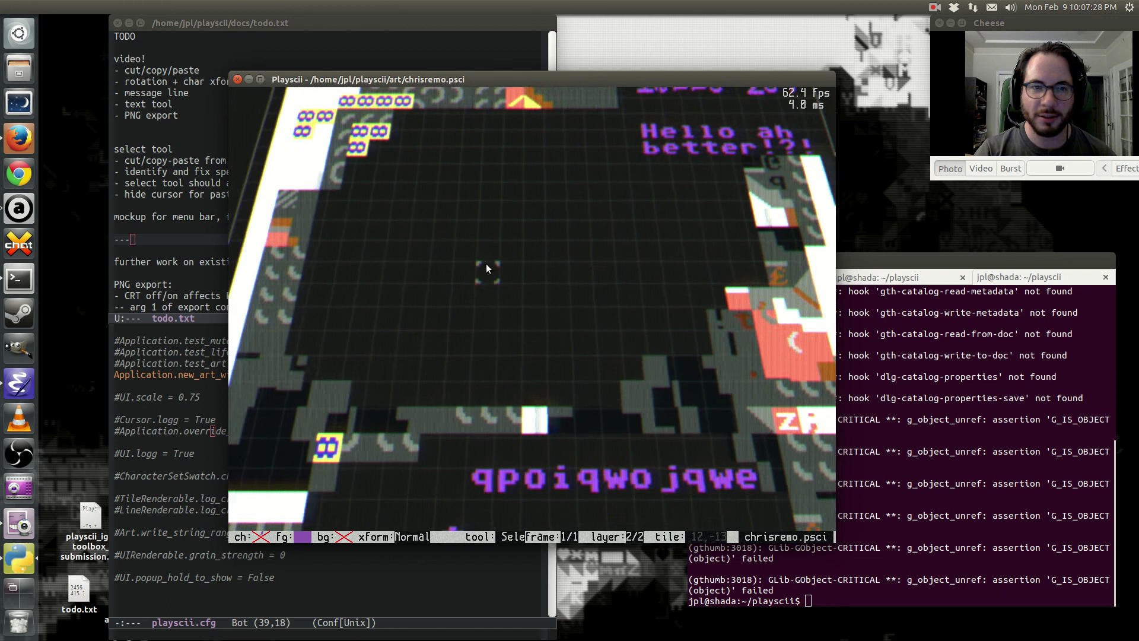
{"action": "scroll", "coordinate": [486, 278], "scroll_direction": "down", "scroll_amount": 3}
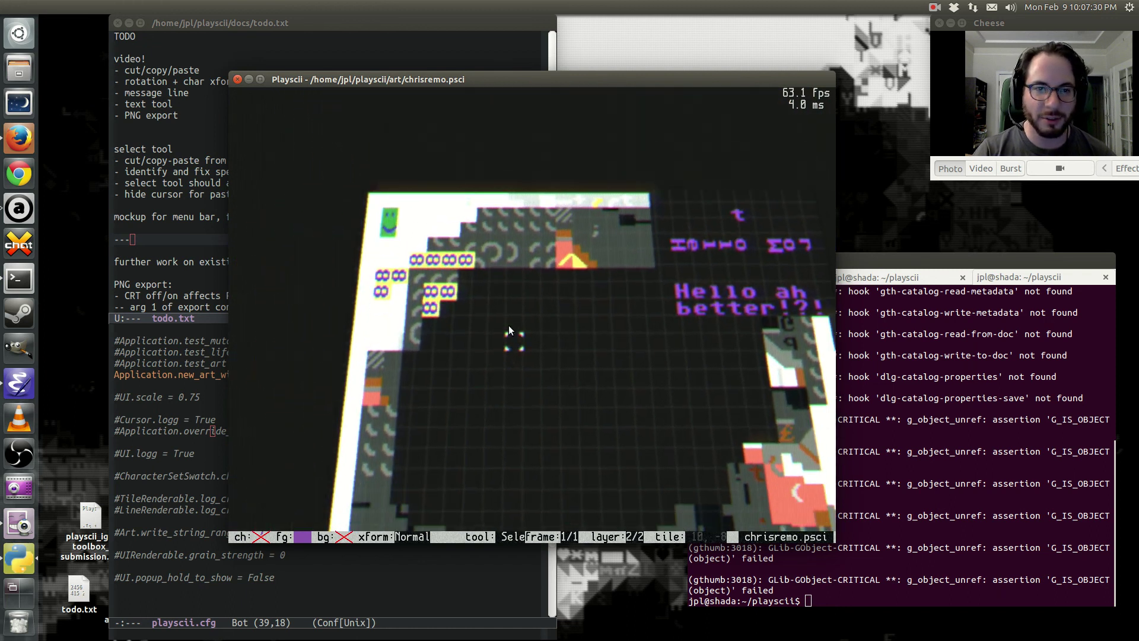
{"action": "key", "text": "grave"}
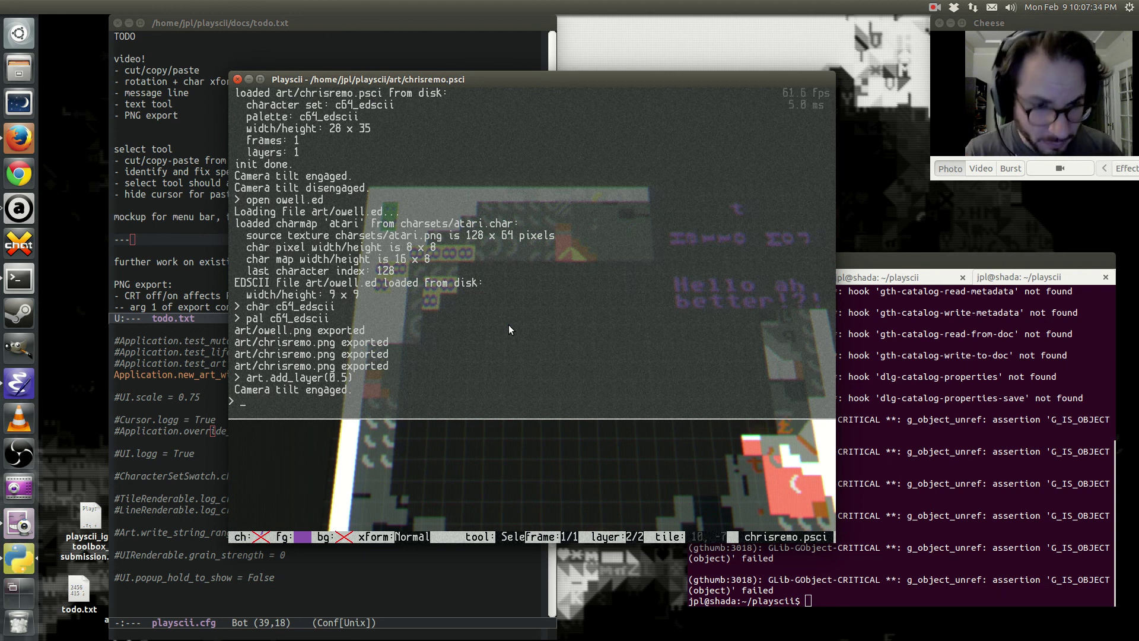
{"action": "key", "text": "grave"}
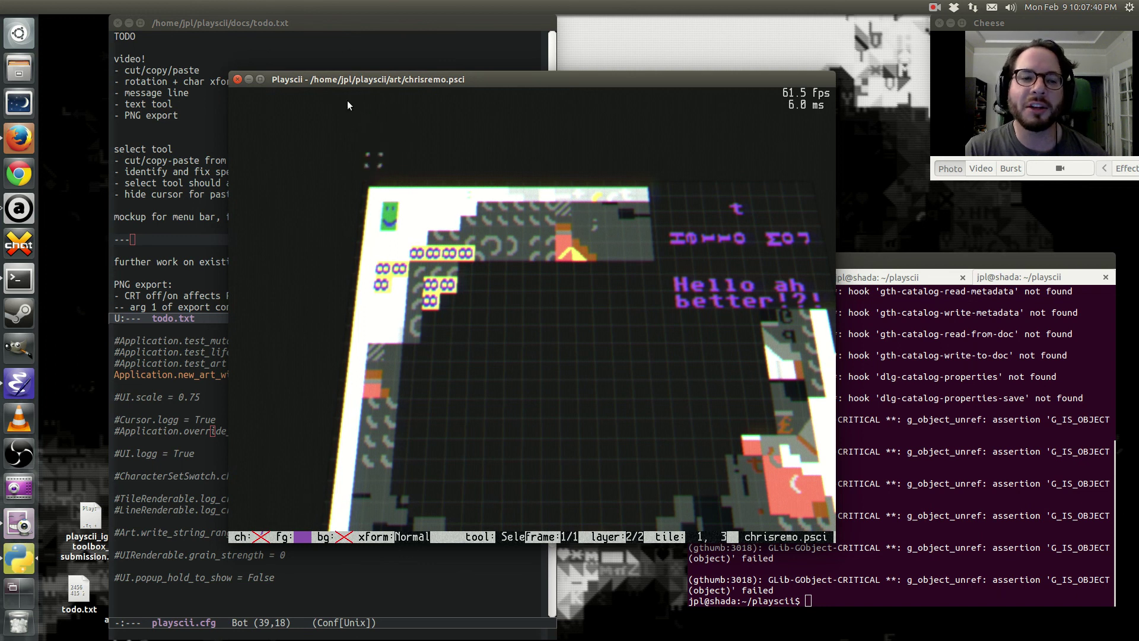
{"action": "key", "text": "s"}
{"action": "key", "text": "d"}
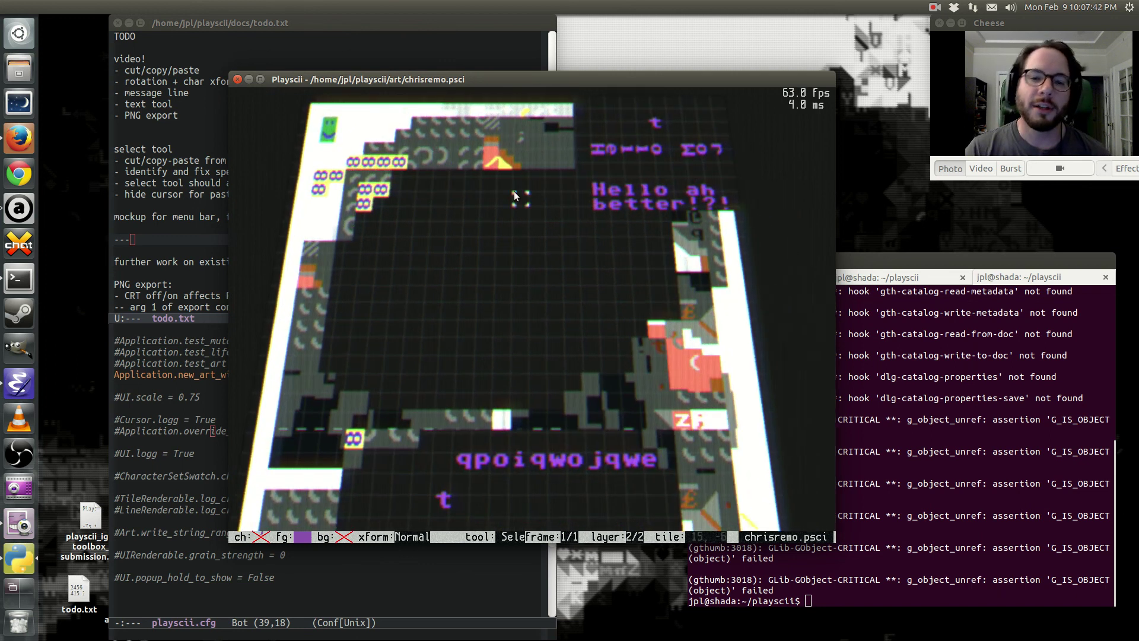
{"action": "scroll", "coordinate": [513, 238], "scroll_direction": "down", "scroll_amount": 3}
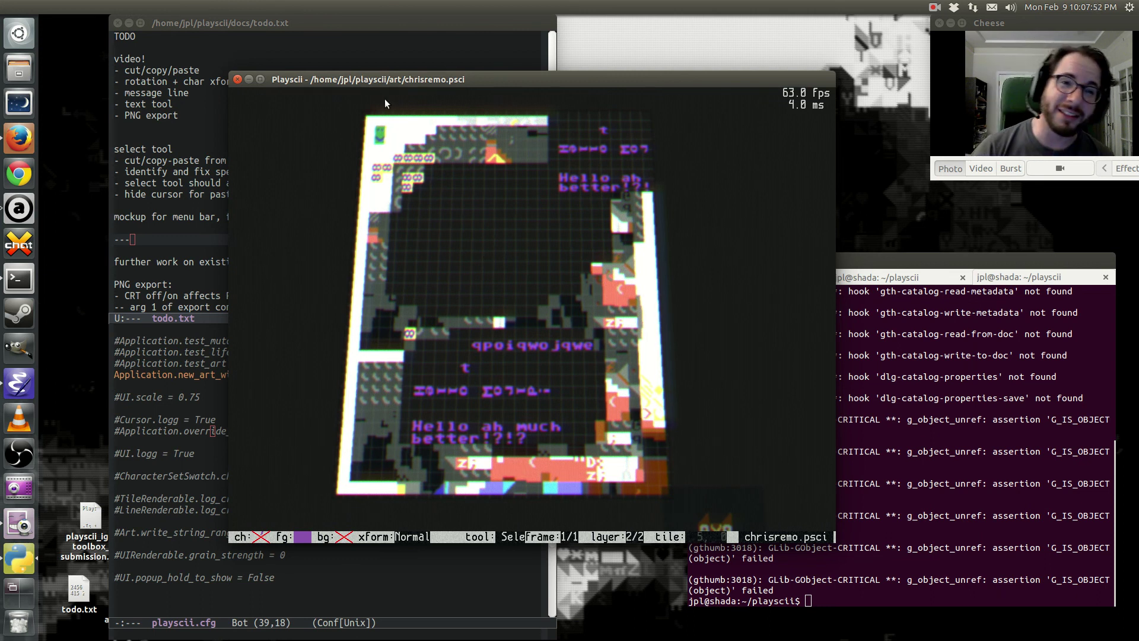
Consult the todo.txt notes in the text editor, placing the cursor after "frame/layer matrix", and return to Playscii.
{"action": "left_click", "coordinate": [325, 25]}
{"action": "left_click", "coordinate": [688, 77]}
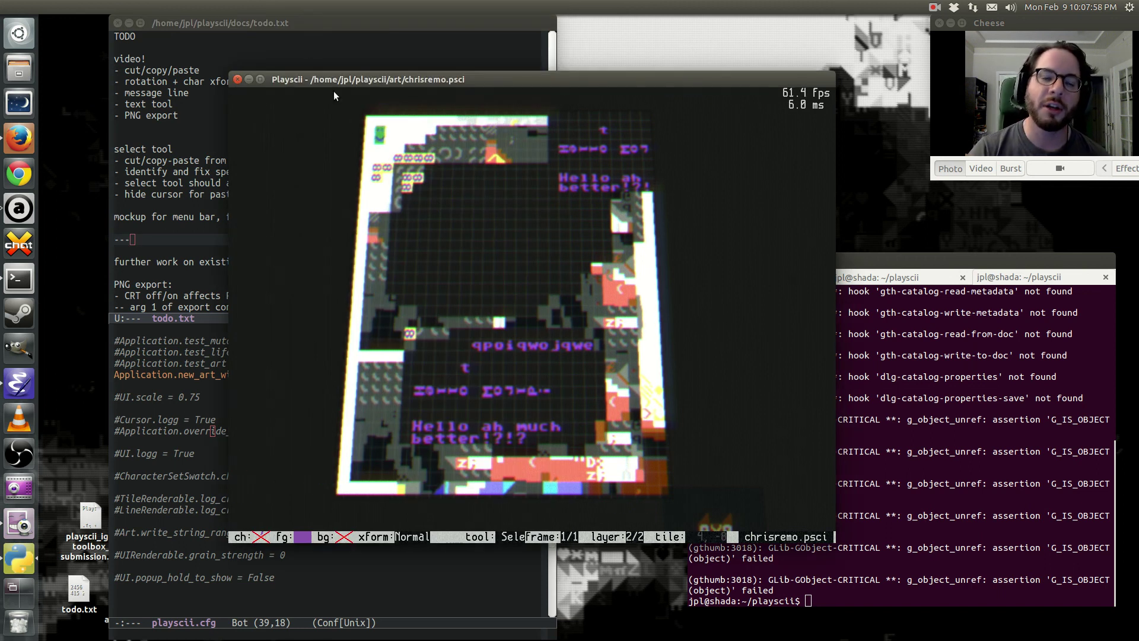
{"action": "left_click", "coordinate": [296, 25]}
{"action": "left_click", "coordinate": [334, 217]}
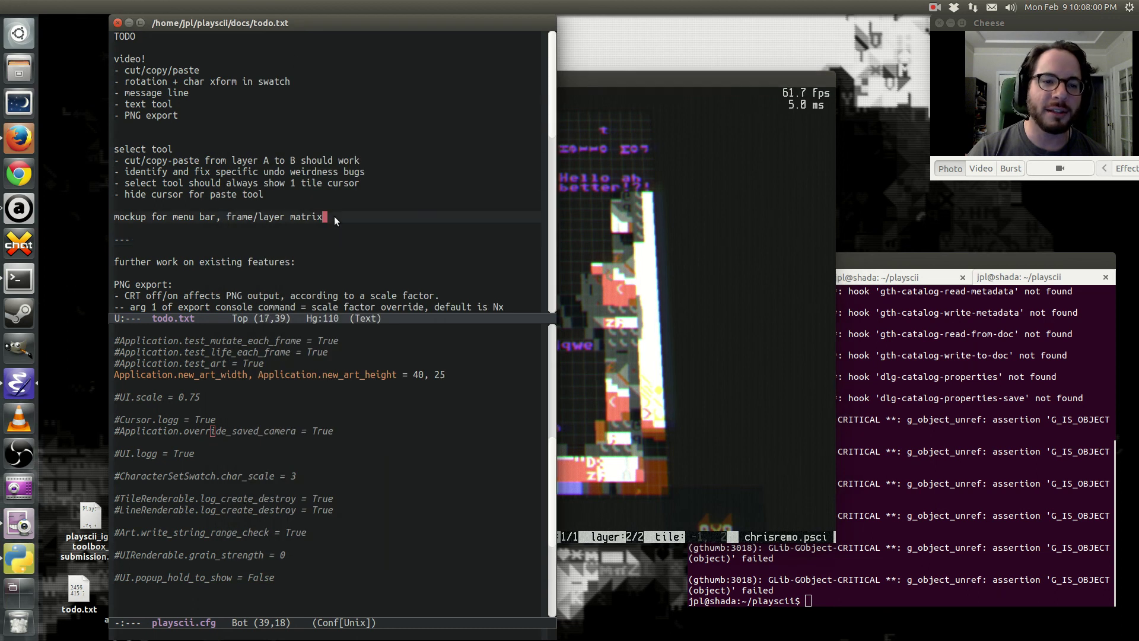
{"action": "left_click", "coordinate": [632, 83]}
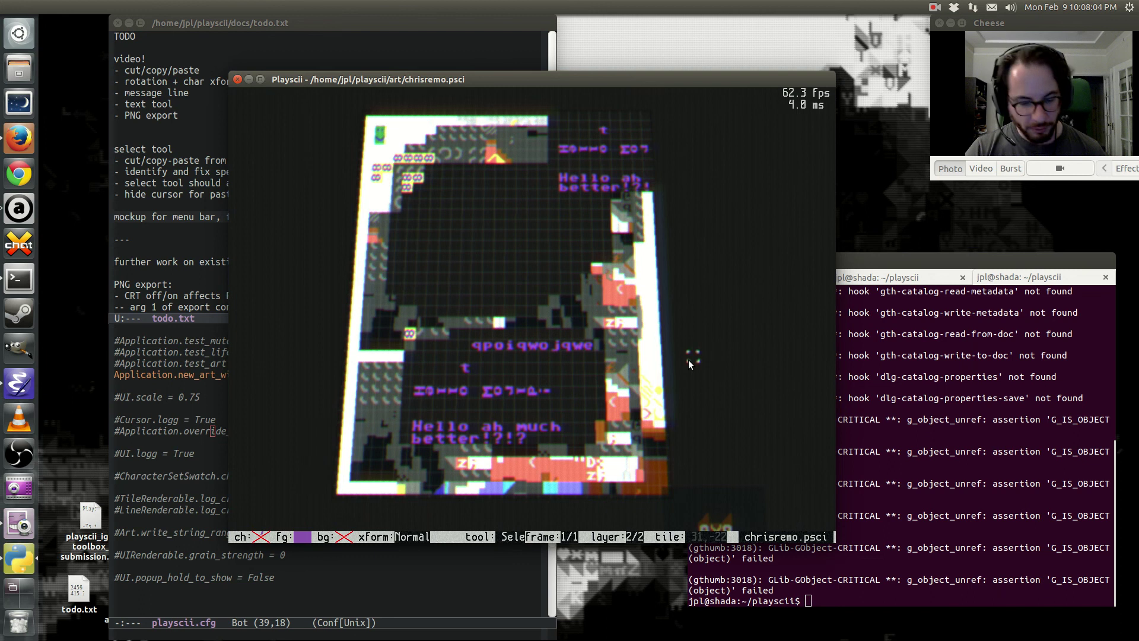
Switch the active layer from 2 to 1 and back to layer 2.
{"action": "key", "text": "bracketright"}
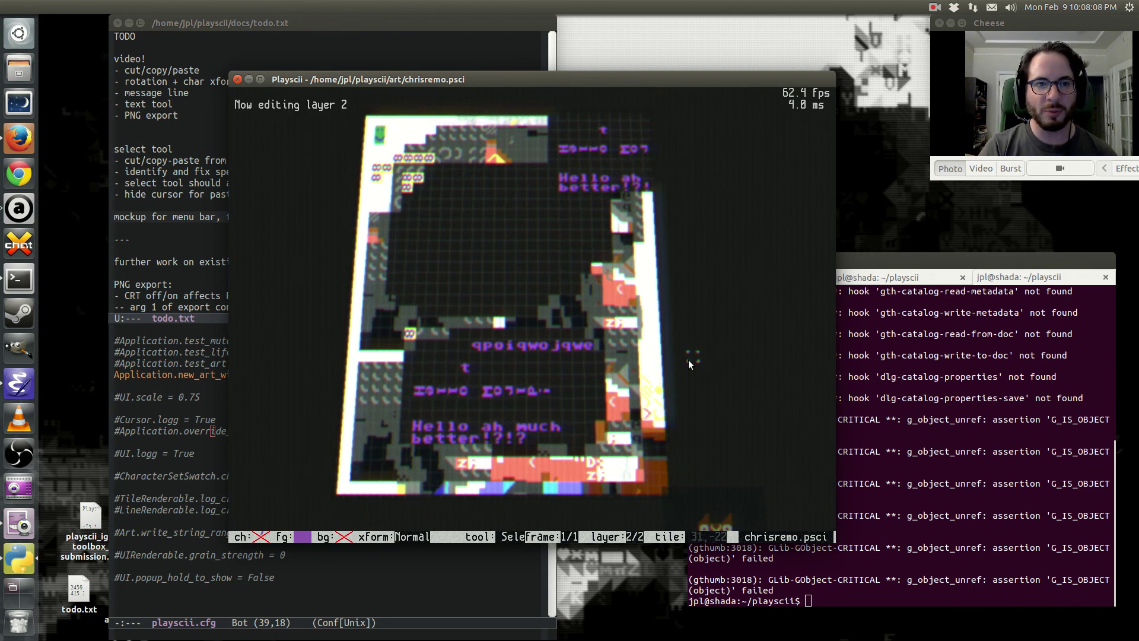
{"action": "key", "text": "bracketleft"}
{"action": "key", "text": "bracketright"}
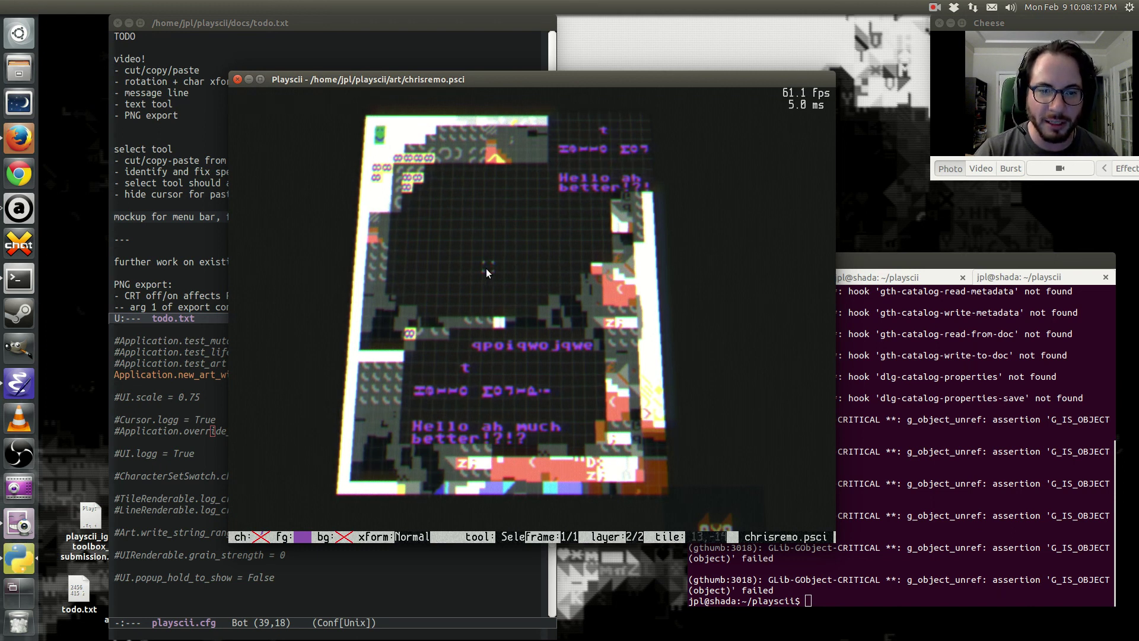
Paint purple diagonal characters on layer 2 with the Paint tool, covering most of the erased area and the lower text.
{"action": "key", "text": "a"}
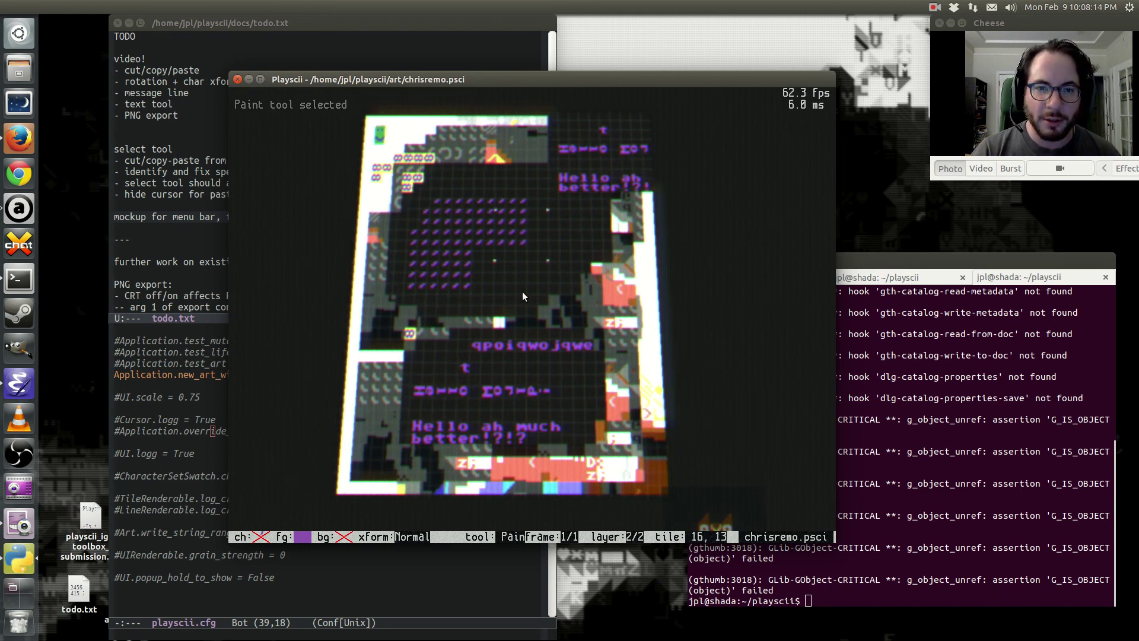
{"action": "left_click", "coordinate": [549, 371]}
{"action": "scroll", "coordinate": [484, 350], "scroll_direction": "up", "scroll_amount": 4}
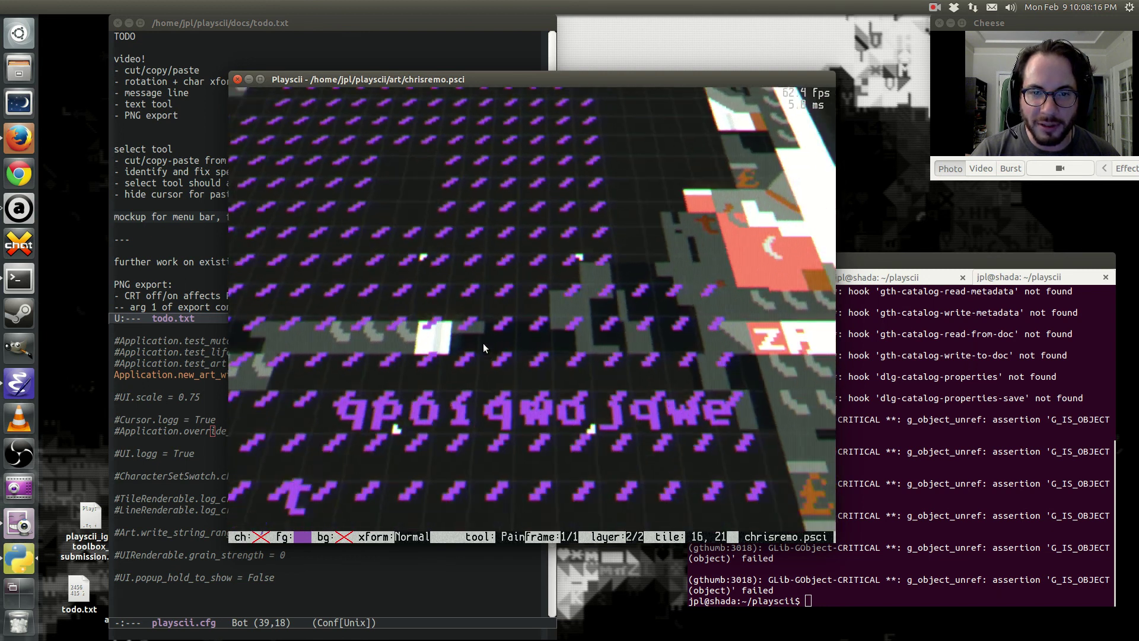
{"action": "scroll", "coordinate": [577, 272], "scroll_direction": "down", "scroll_amount": 4}
{"action": "scroll", "coordinate": [542, 290], "scroll_direction": "down", "scroll_amount": 2}
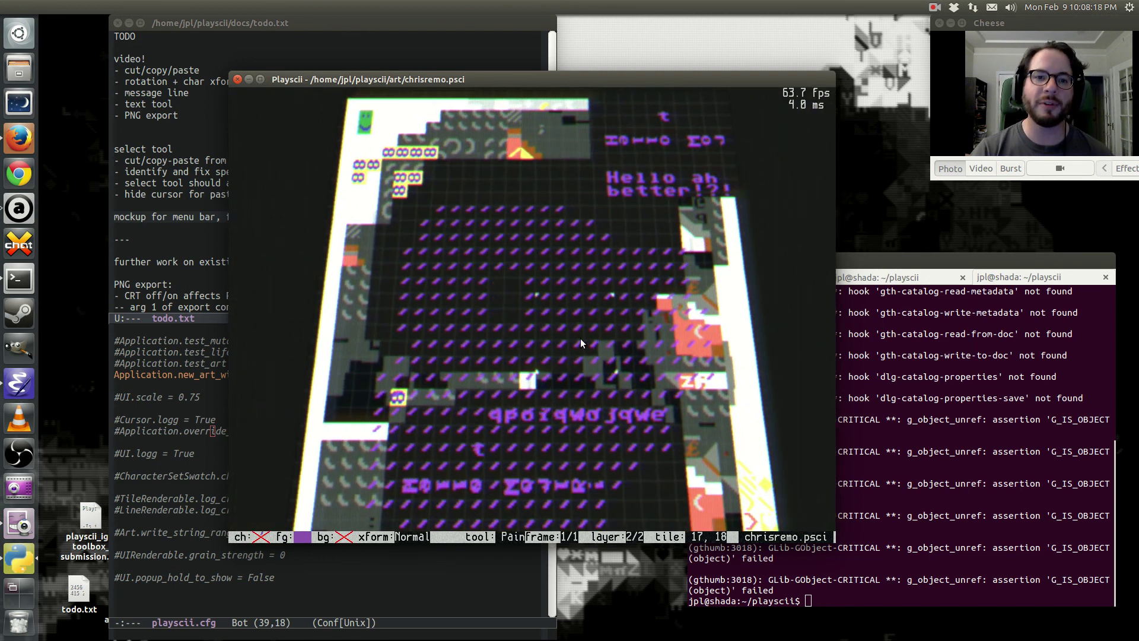
{"action": "scroll", "coordinate": [536, 282], "scroll_direction": "down", "scroll_amount": 2}
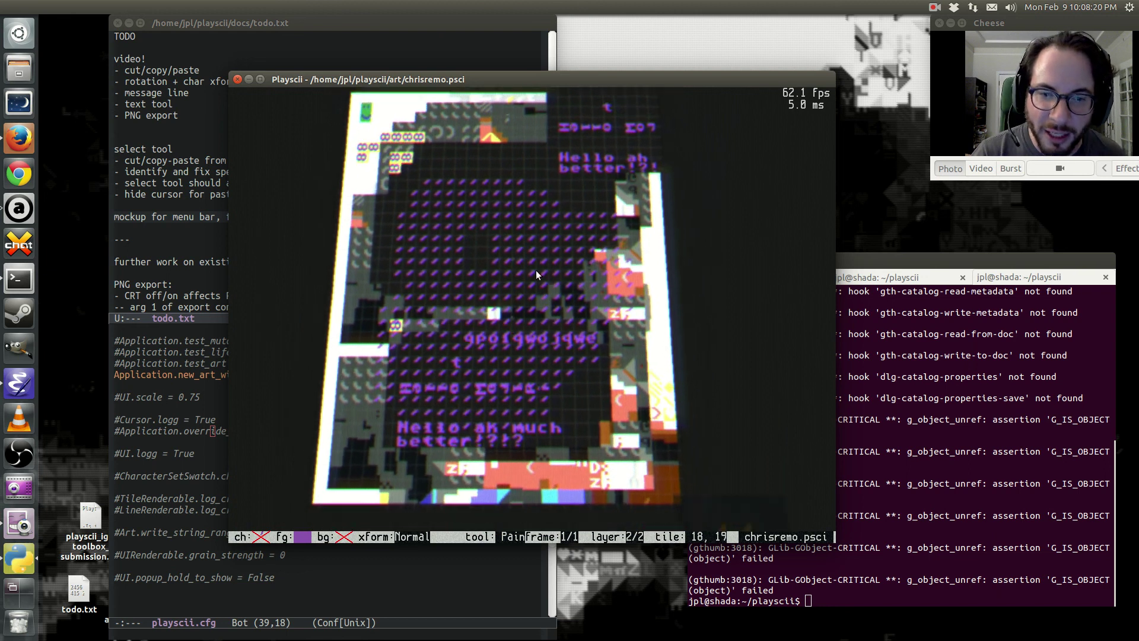
{"action": "scroll", "coordinate": [537, 295], "scroll_direction": "up", "scroll_amount": 1}
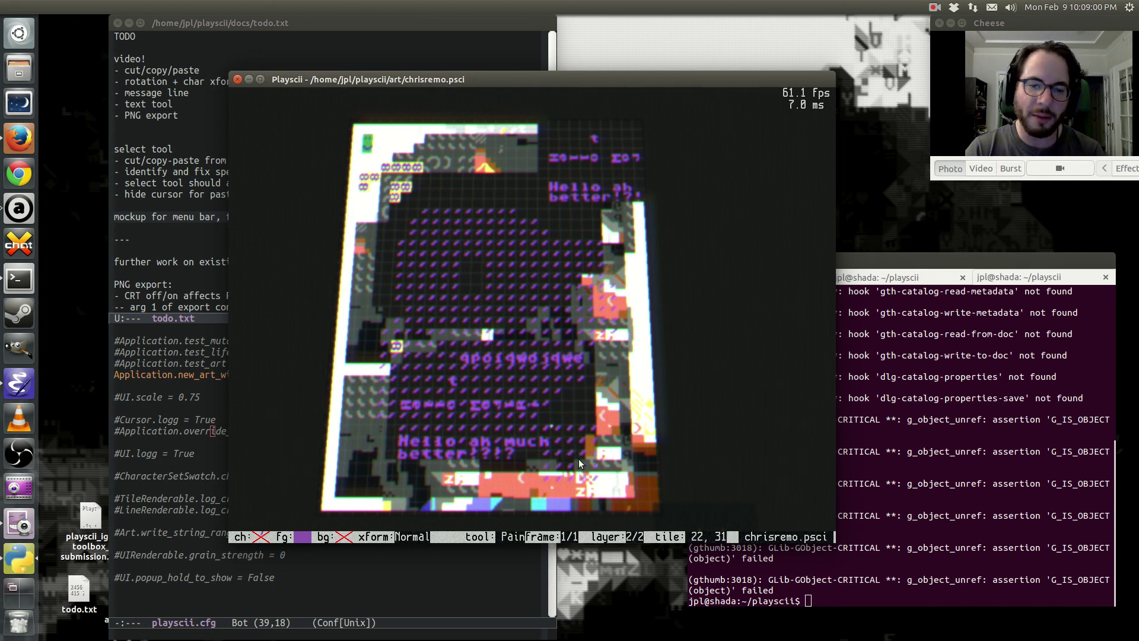
Undo the extra brush stroke painted near the portrait's lower-right corner and turn off the camera tilt.
{"action": "mouse_move", "coordinate": [616, 436]}
{"action": "left_mouse_down"}
{"action": "mouse_move", "coordinate": [652, 427]}
{"action": "mouse_move", "coordinate": [652, 474]}
{"action": "mouse_move", "coordinate": [611, 478]}
{"action": "mouse_move", "coordinate": [630, 445]}
{"action": "left_mouse_up"}
{"action": "key", "text": "ctrl+z"}
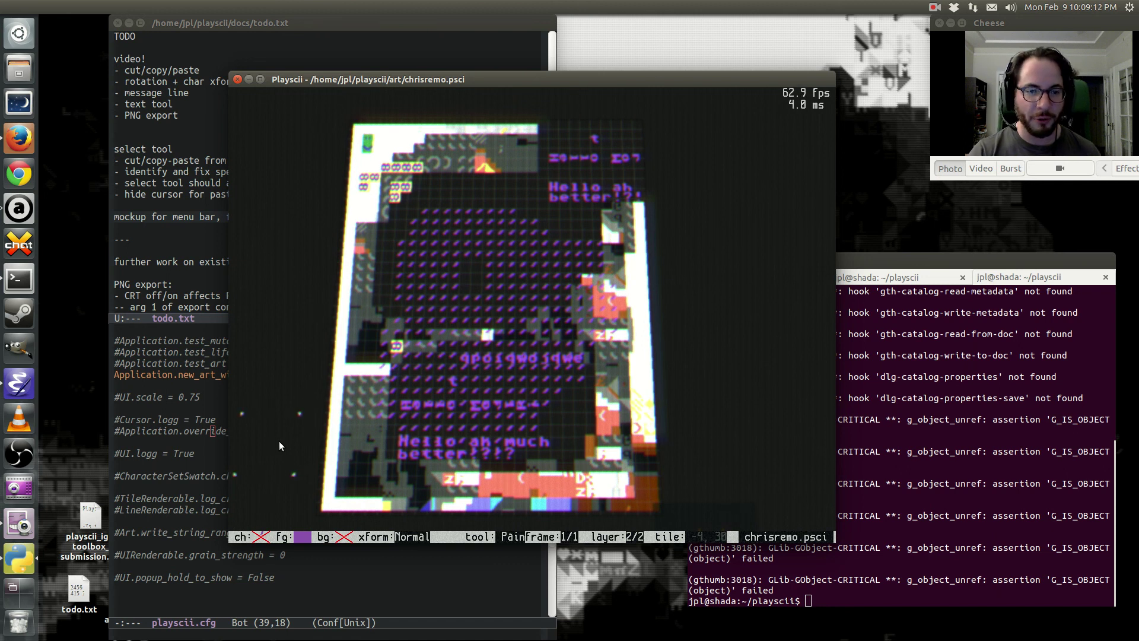
{"action": "key", "text": "shift+t"}
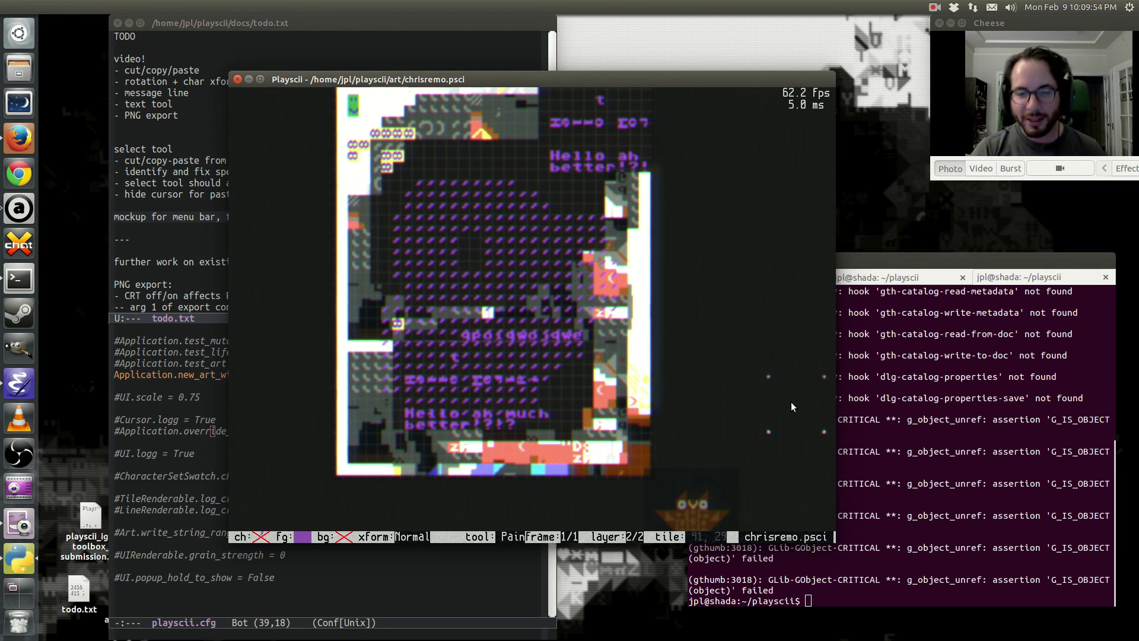
Look through the Erase, Text, Select, Paste, Rotate and Grab tools in the tool popup and return to Paint.
{"action": "key", "text": "space"}
{"action": "left_click", "coordinate": [525, 123]}
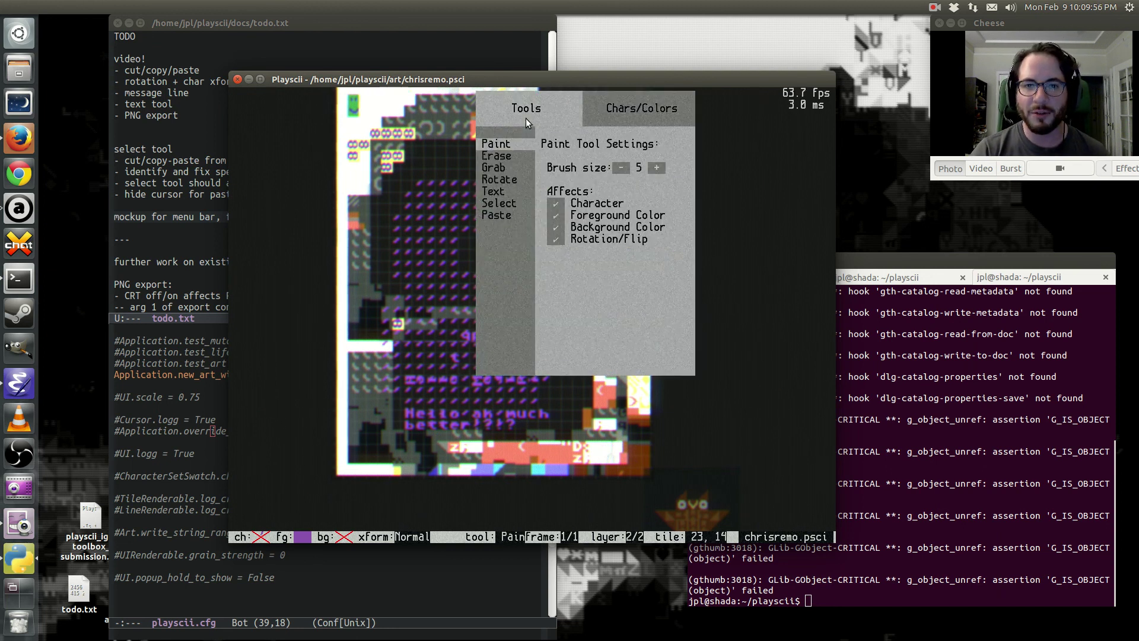
{"action": "left_click", "coordinate": [504, 156]}
{"action": "left_click", "coordinate": [508, 192]}
{"action": "left_click", "coordinate": [506, 203]}
{"action": "left_click", "coordinate": [509, 215]}
{"action": "left_click", "coordinate": [507, 179]}
{"action": "left_click", "coordinate": [506, 167]}
{"action": "left_click", "coordinate": [504, 145]}
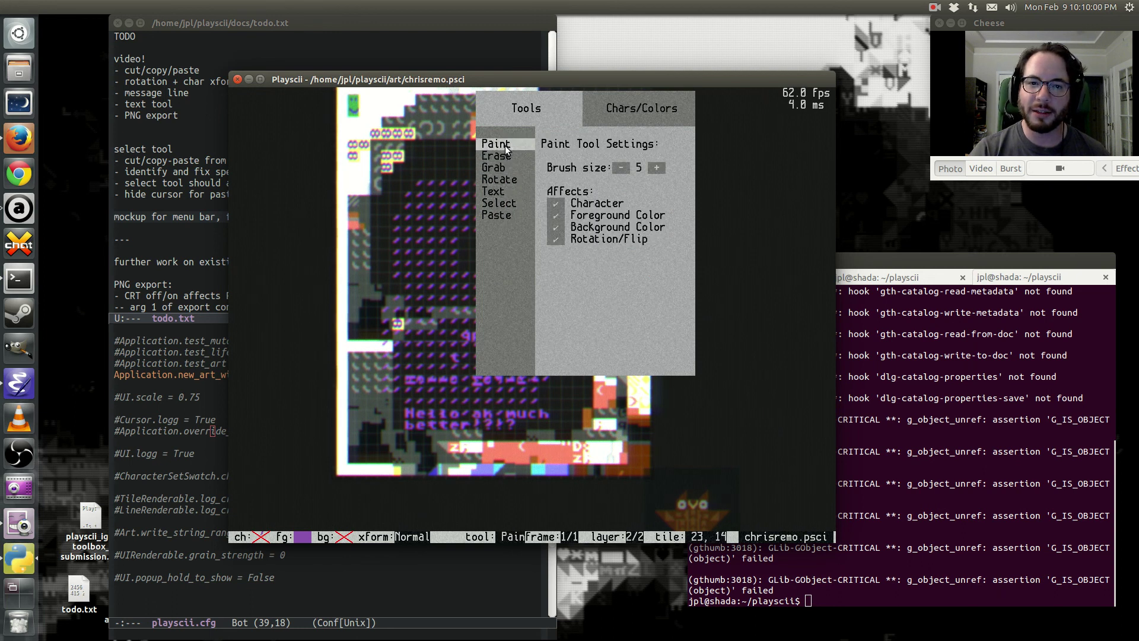
{"action": "key", "text": "space"}
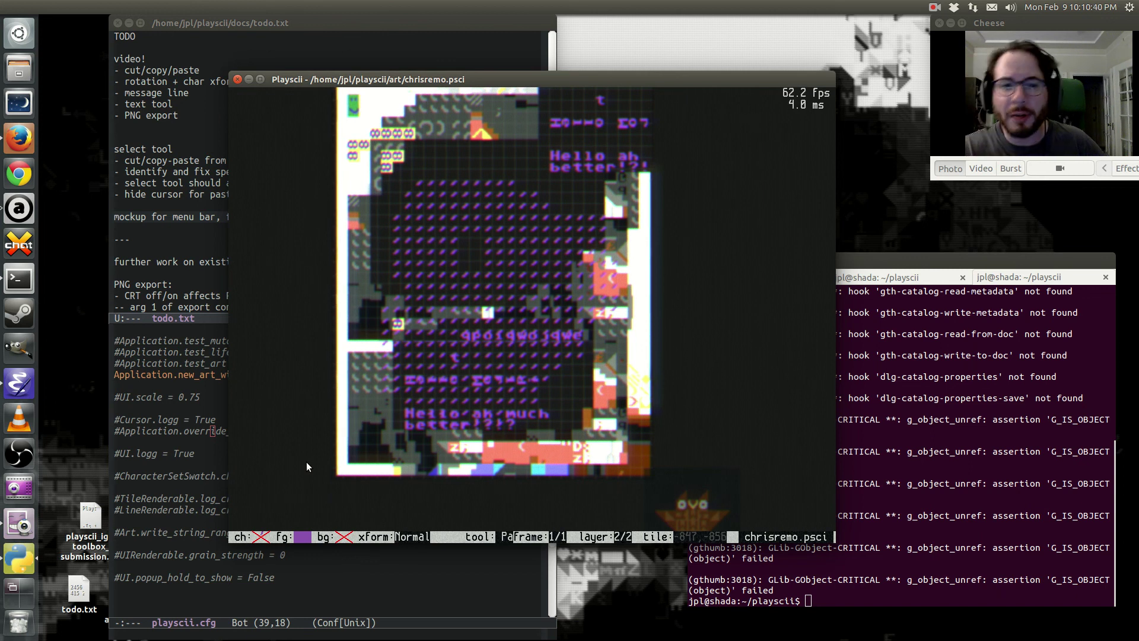
Make layer 1 the active layer of the chrisremo artwork.
{"action": "left_click_drag", "start_coordinate": [462, 305], "coordinate": [414, 345]}
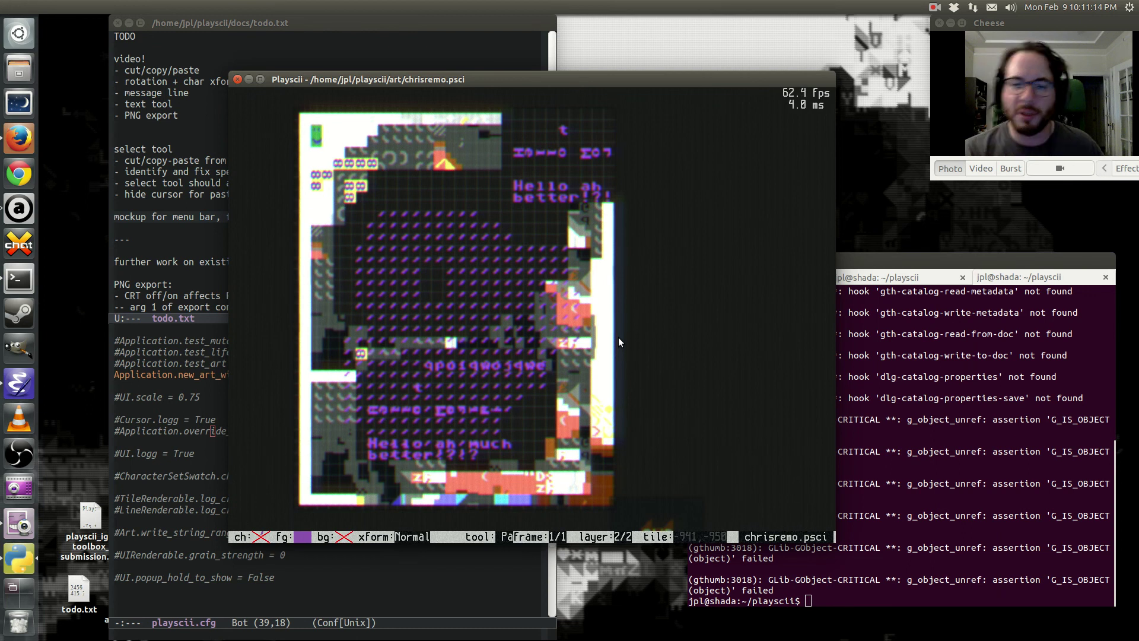
{"action": "scroll", "coordinate": [435, 261], "scroll_direction": "up", "scroll_amount": 4}
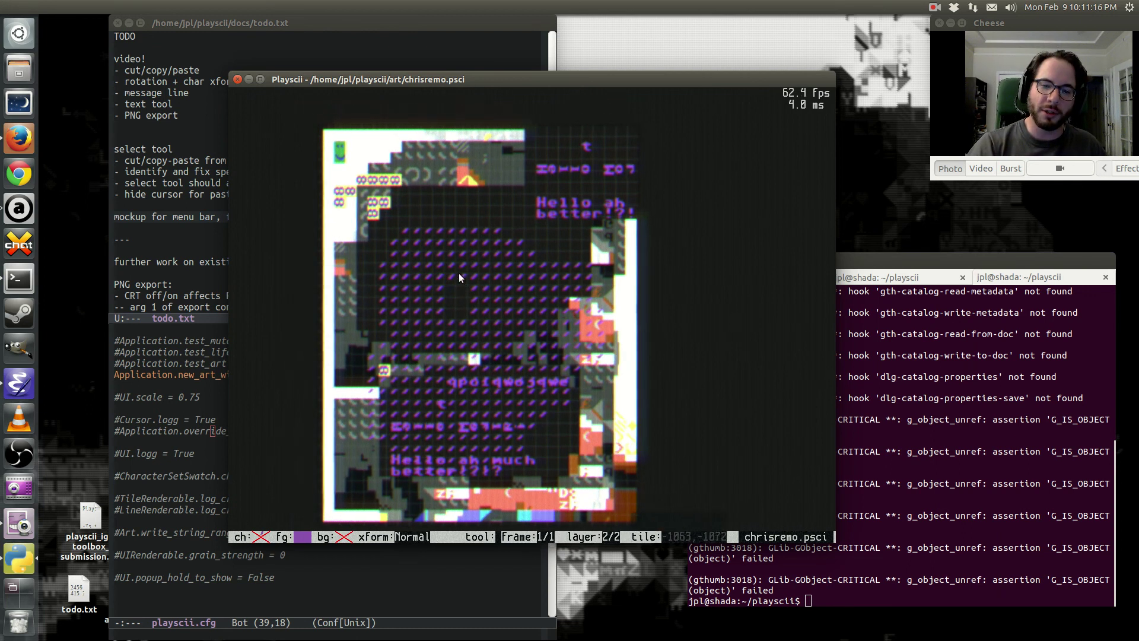
{"action": "left_click_drag", "start_coordinate": [355, 166], "coordinate": [422, 243]}
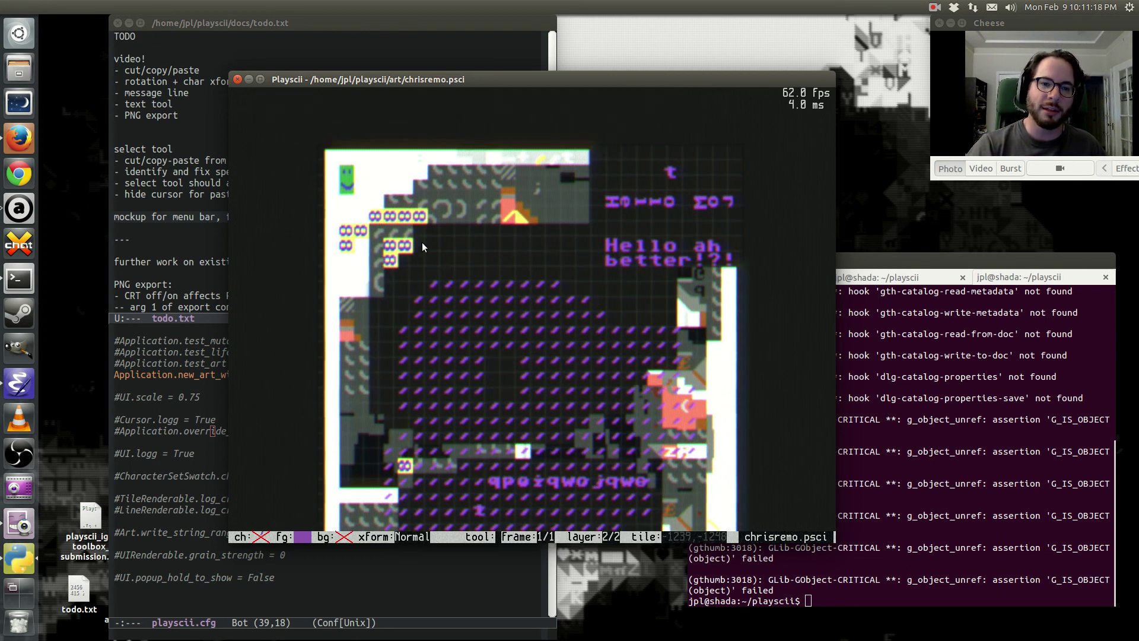
{"action": "key", "text": "]"}
{"action": "key", "text": "["}
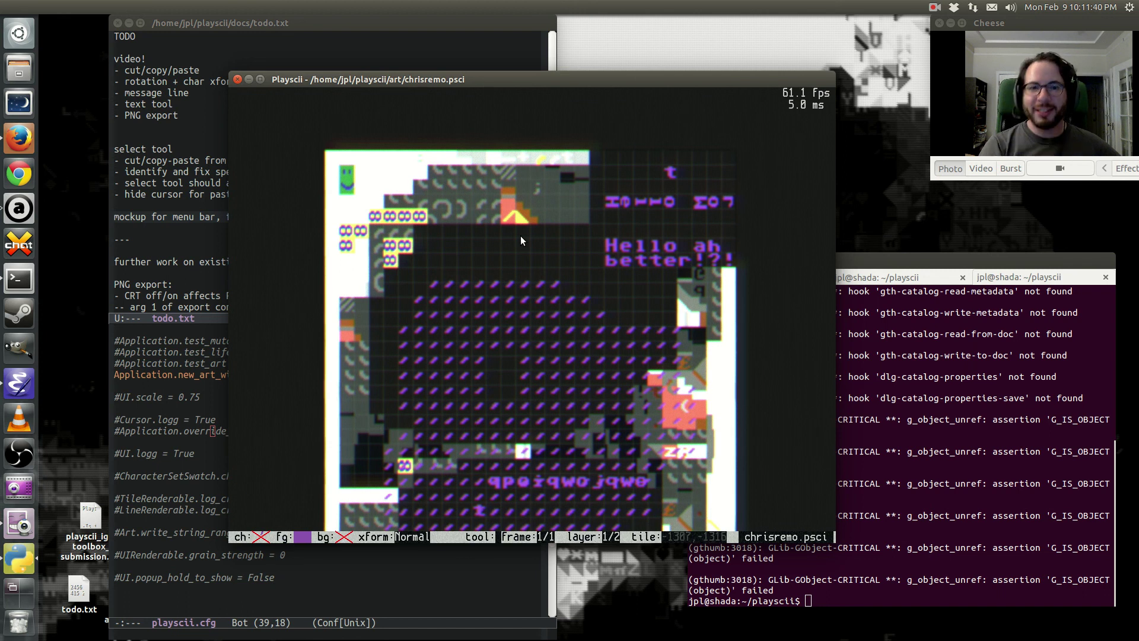
Switch back and forth between the owell and chrisremo artworks, ending on chrisremo.
{"action": "scroll", "coordinate": [535, 280], "scroll_direction": "down", "scroll_amount": 3}
{"action": "scroll", "coordinate": [497, 187], "scroll_direction": "down", "scroll_amount": 2}
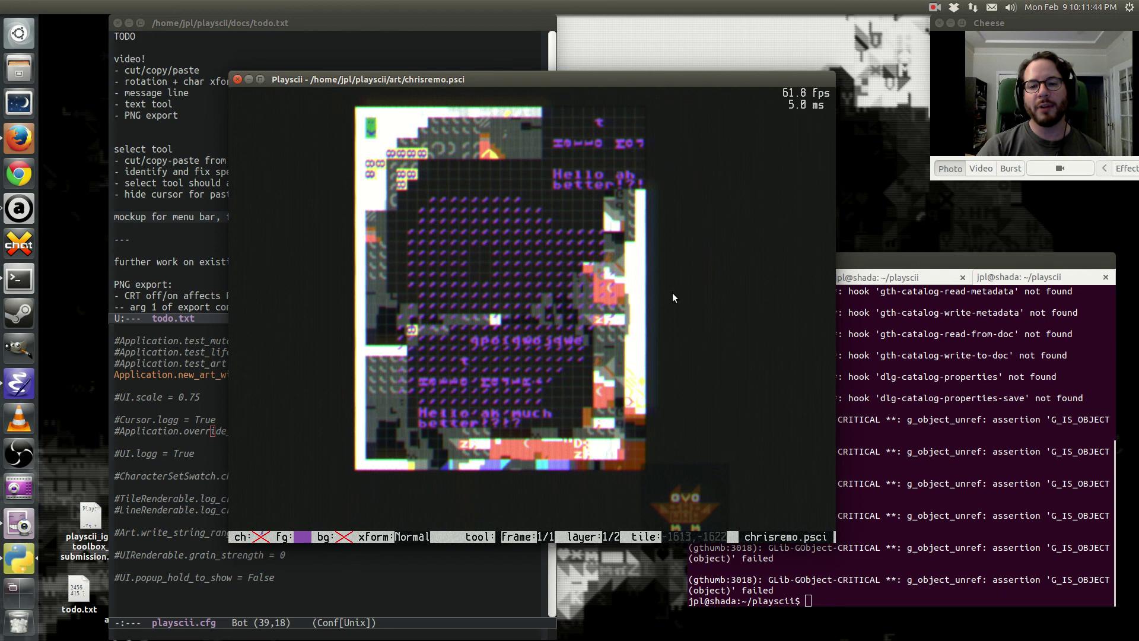
{"action": "key", "text": "ctrl+Page_Down"}
{"action": "key", "text": "ctrl+Page_Up"}
{"action": "key", "text": "ctrl+Page_Down"}
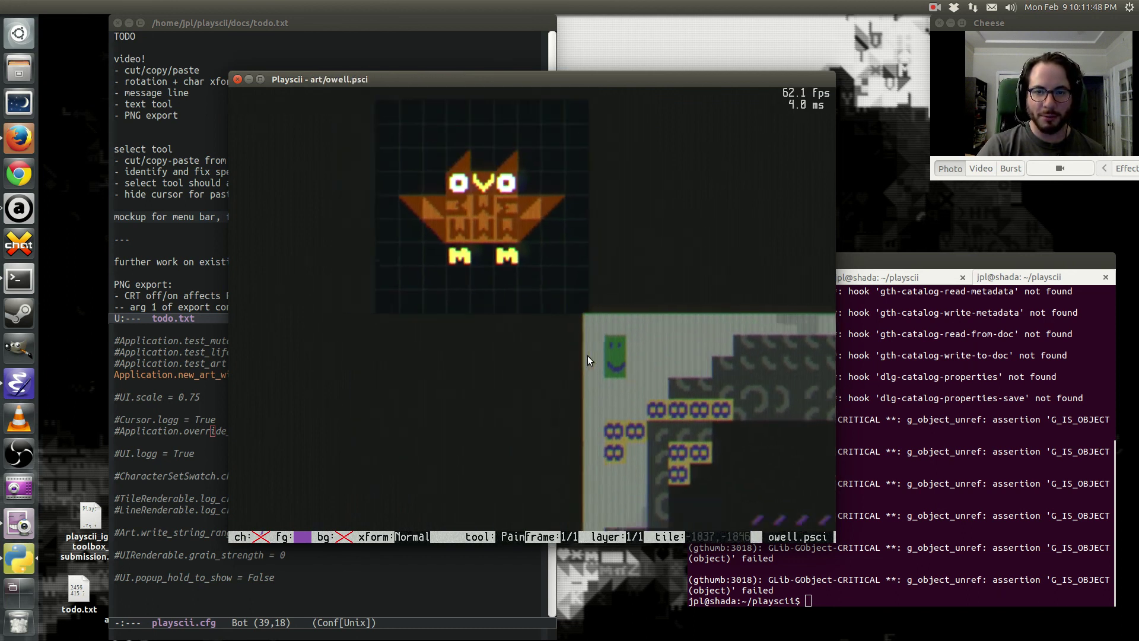
{"action": "key", "text": "ctrl+Page_Up"}
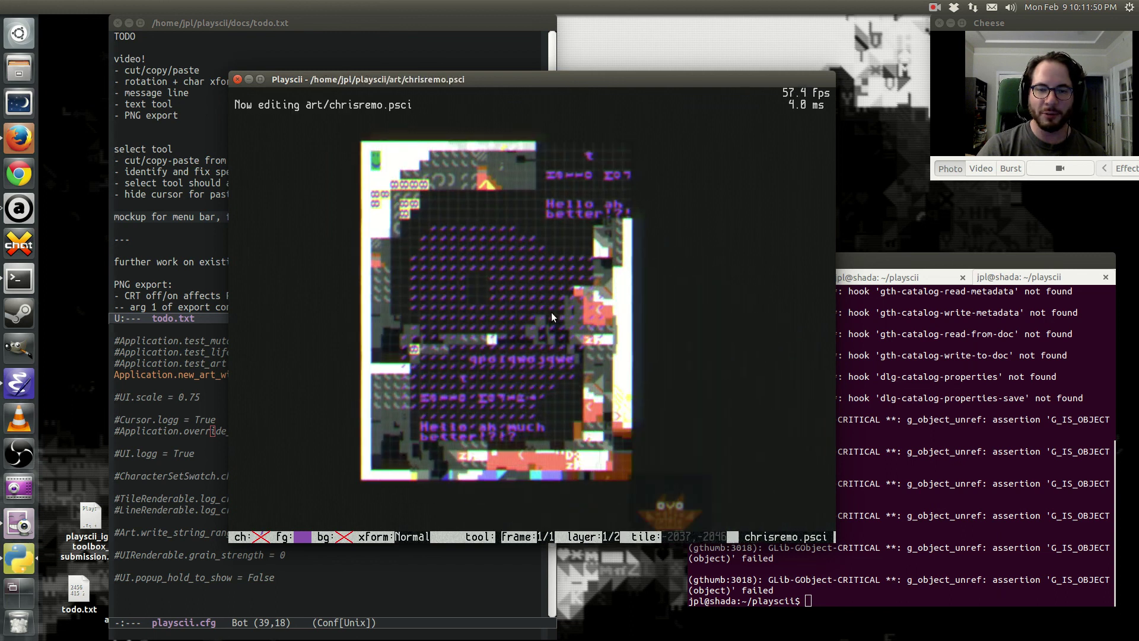
{"action": "left_click_drag", "start_coordinate": [501, 263], "coordinate": [503, 275]}
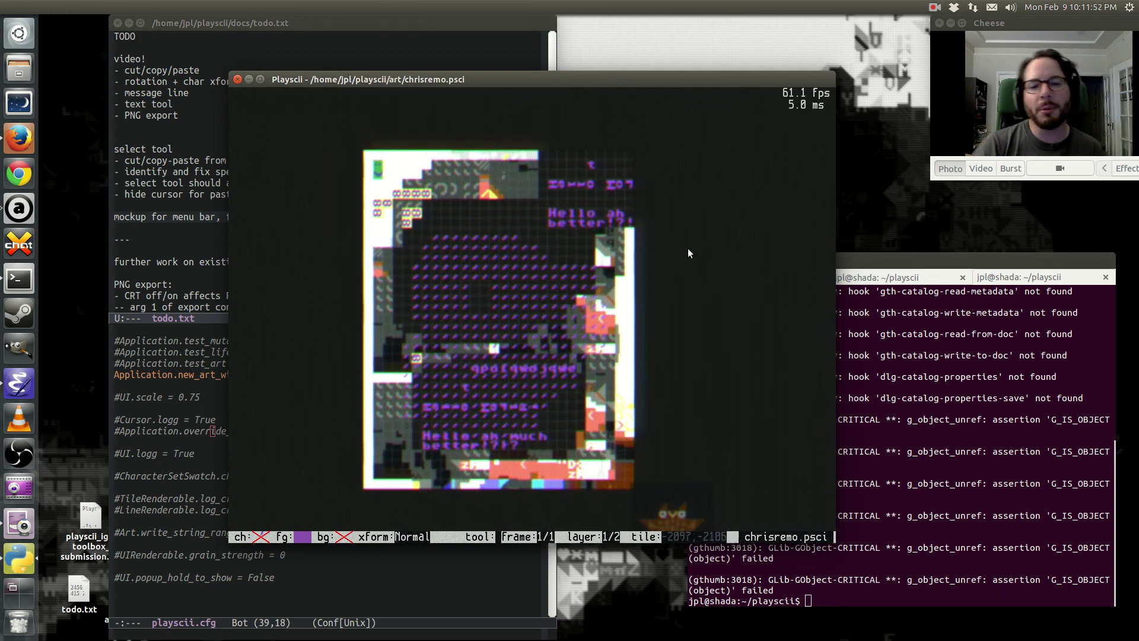